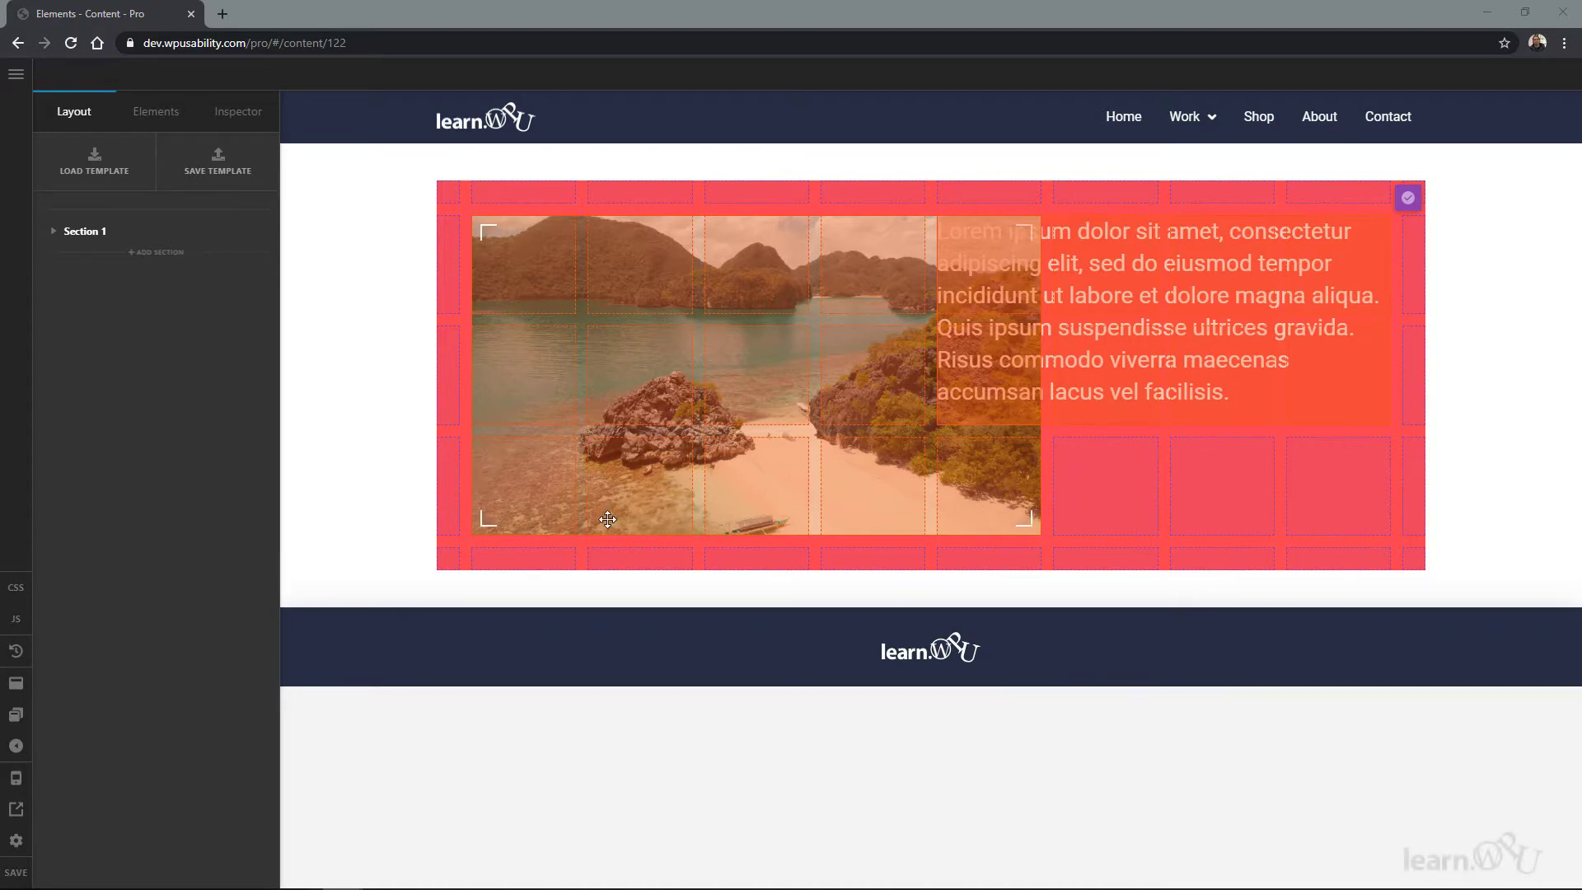
Preview the grid section at the laptop breakpoint and return to the XL (1200px & Up) view
left_click(15, 778)
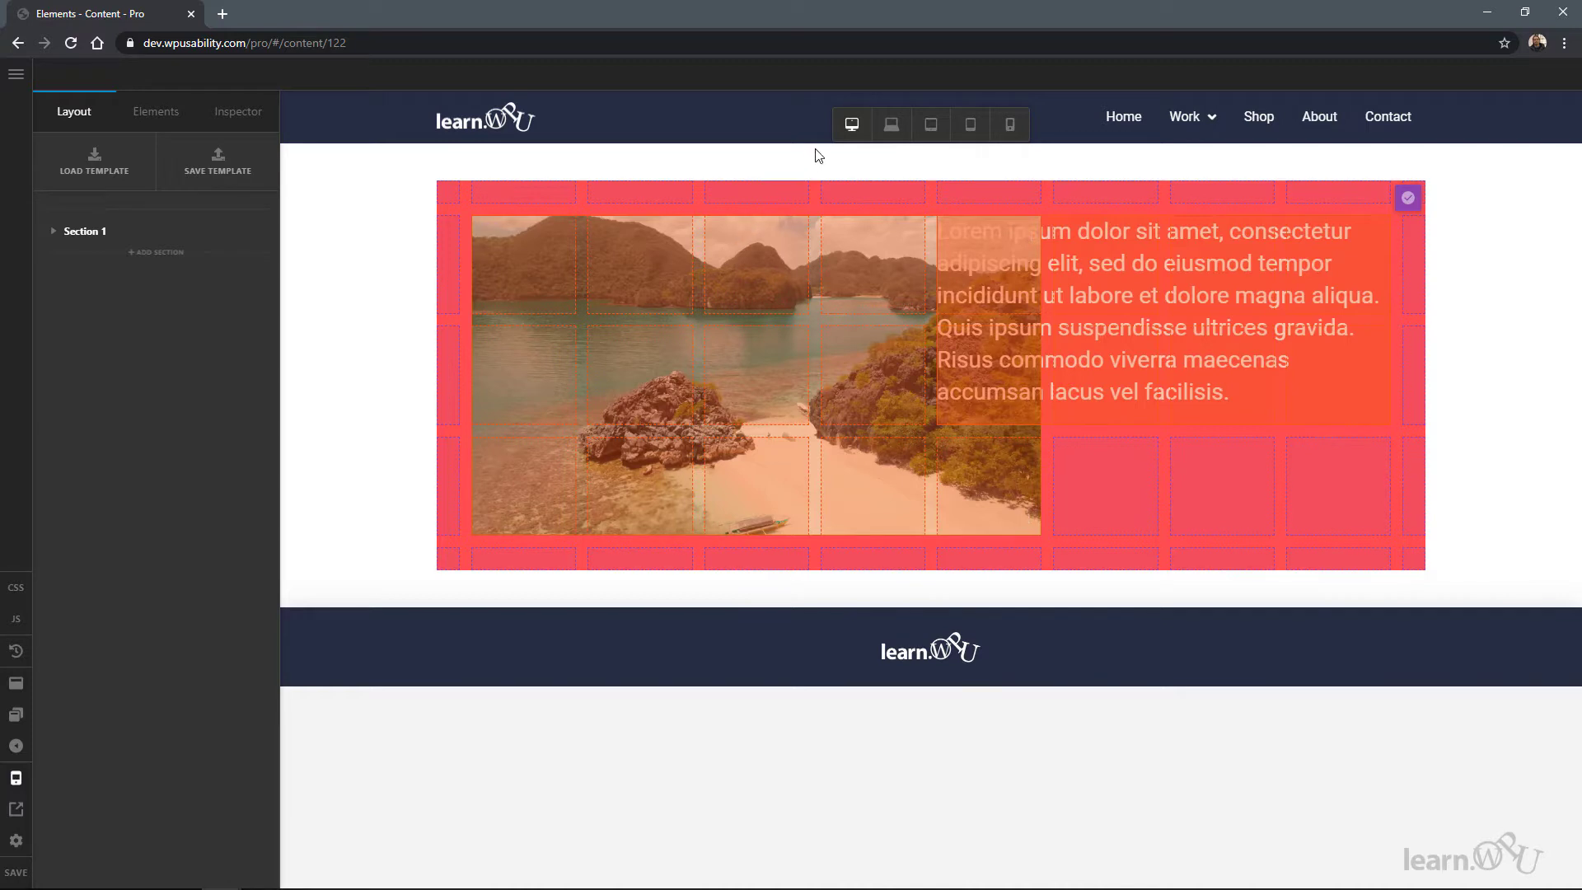
left_click(896, 133)
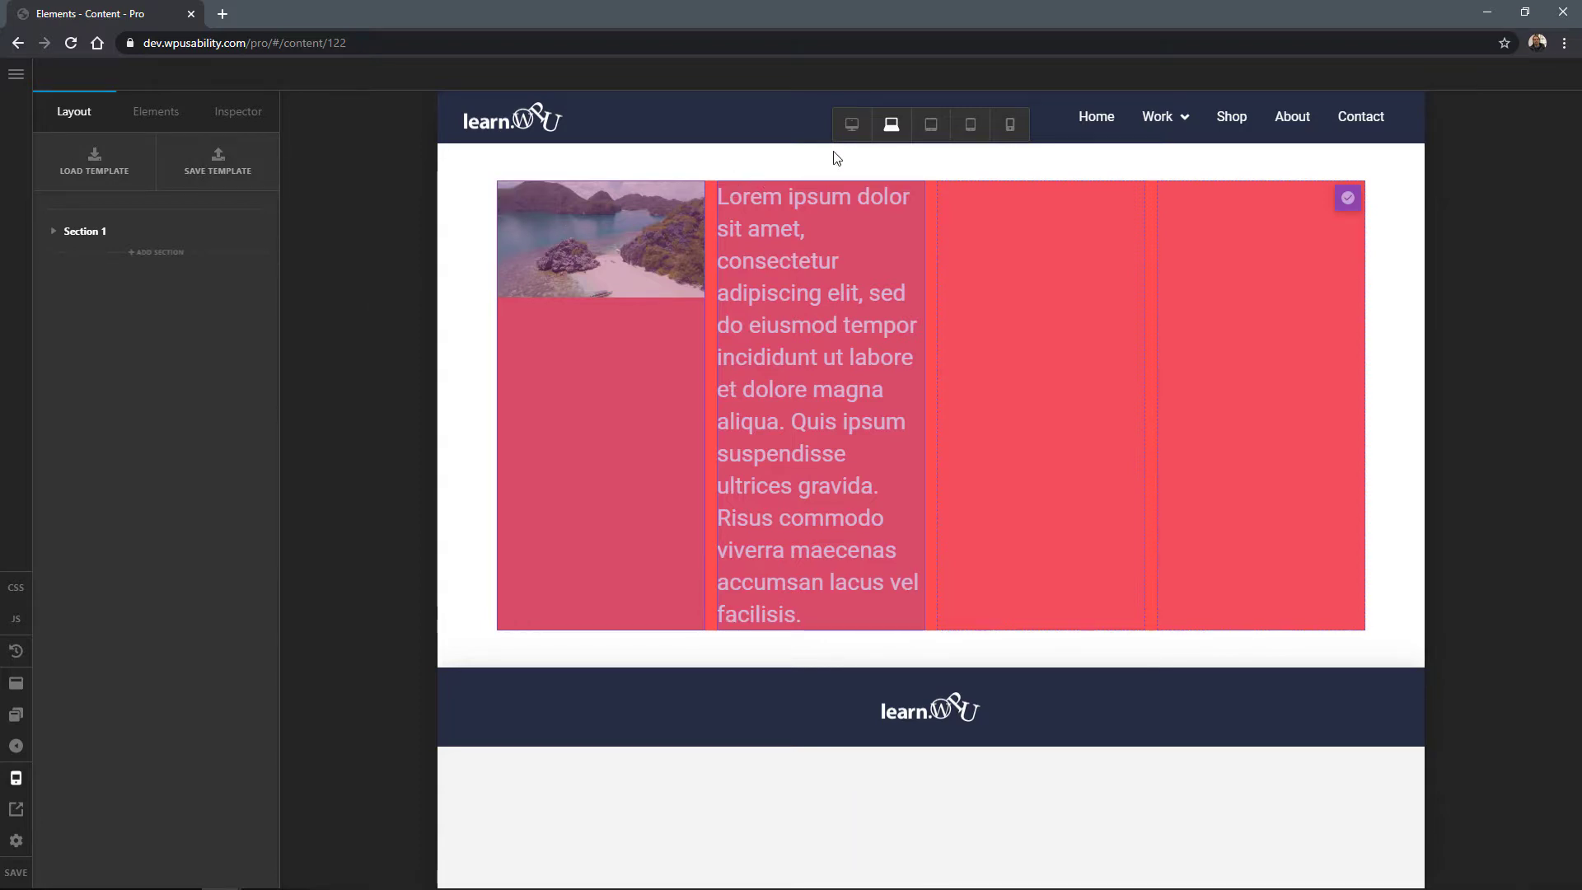
left_click(853, 125)
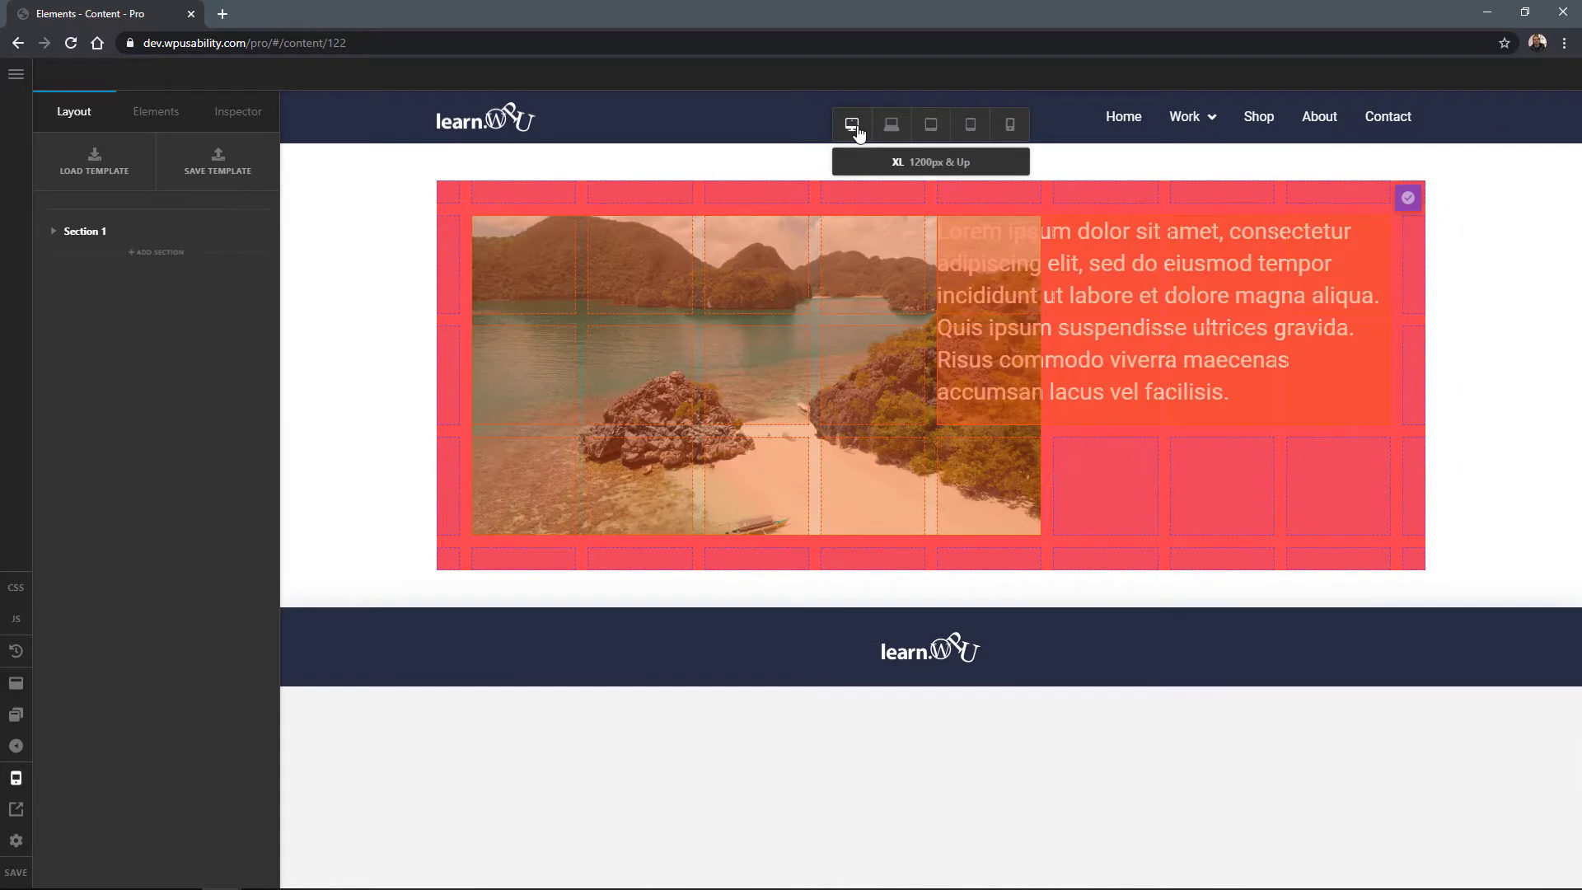
Add a third cell to the grid and reset the grid's background colour to transparent
left_click(1101, 497)
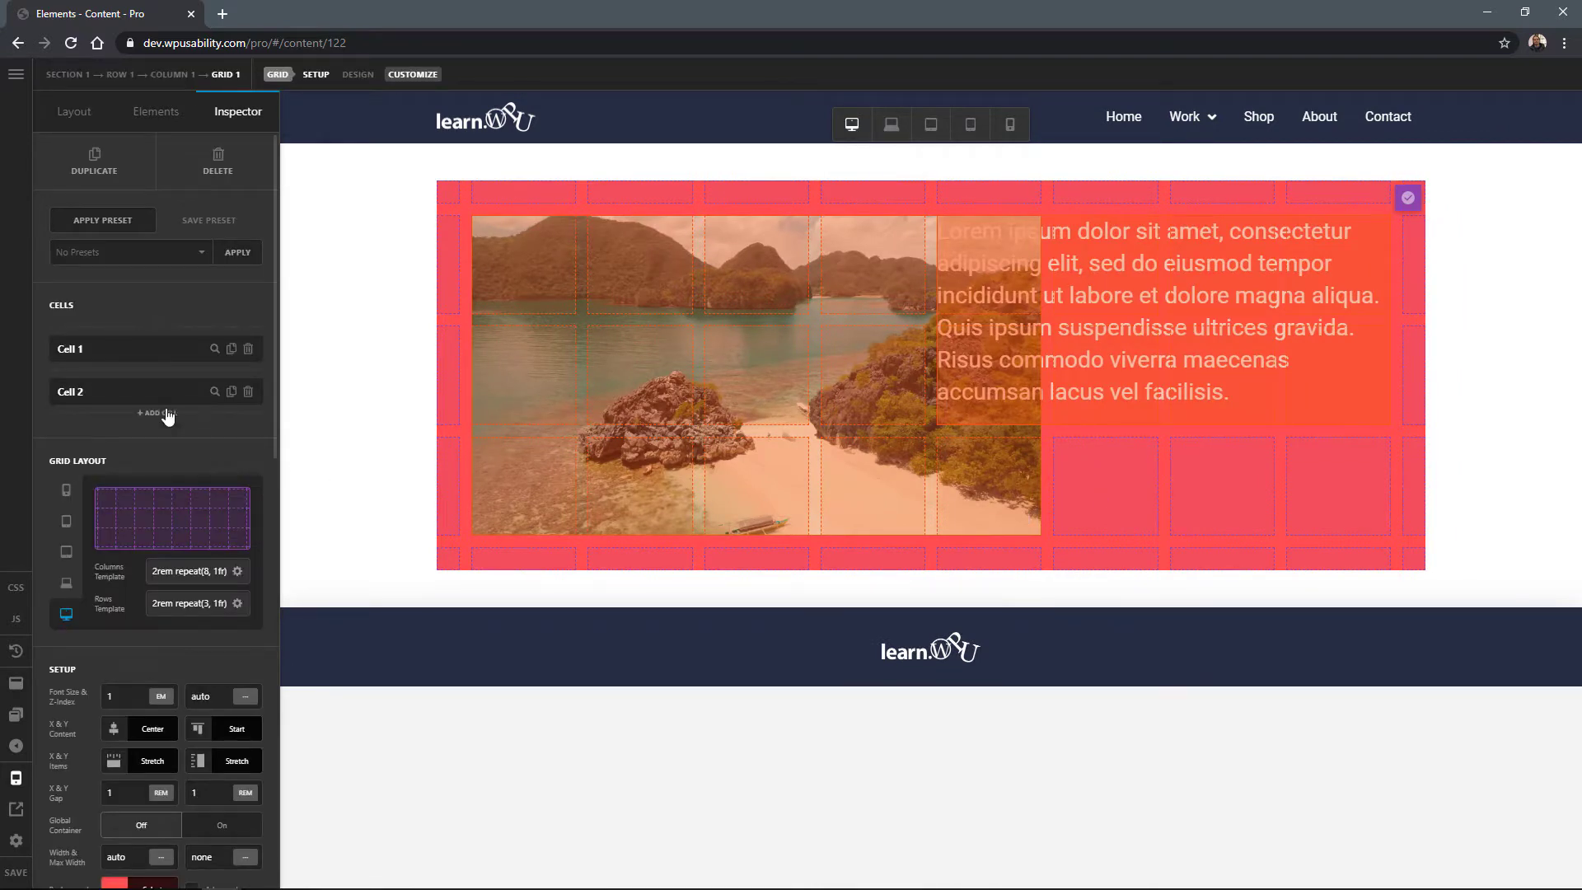
left_click(156, 328)
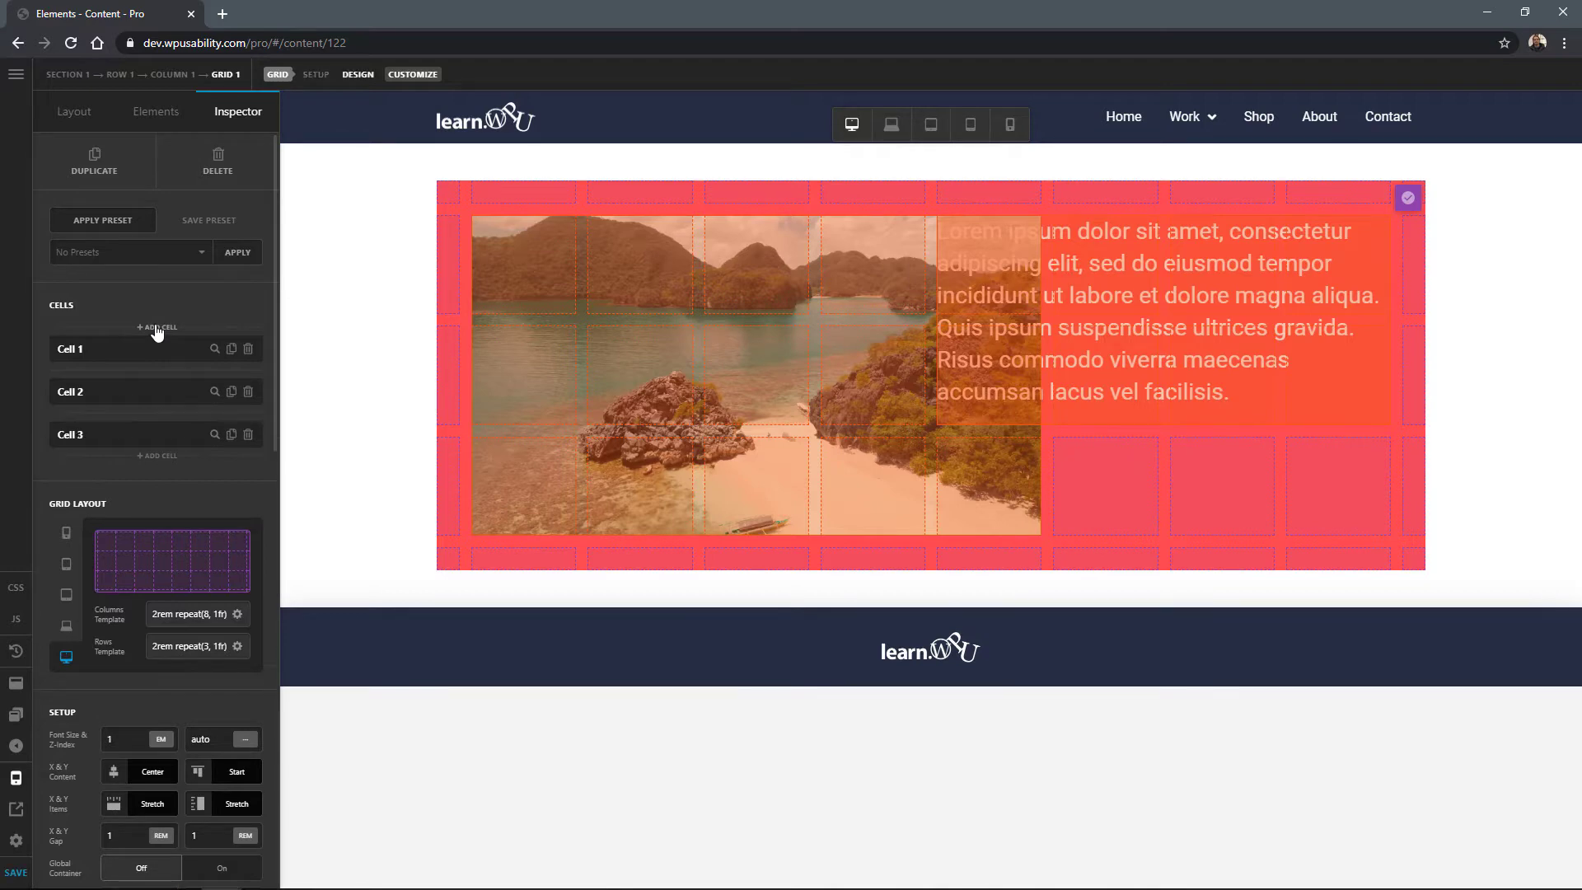
scroll(124, 429, "down", 4)
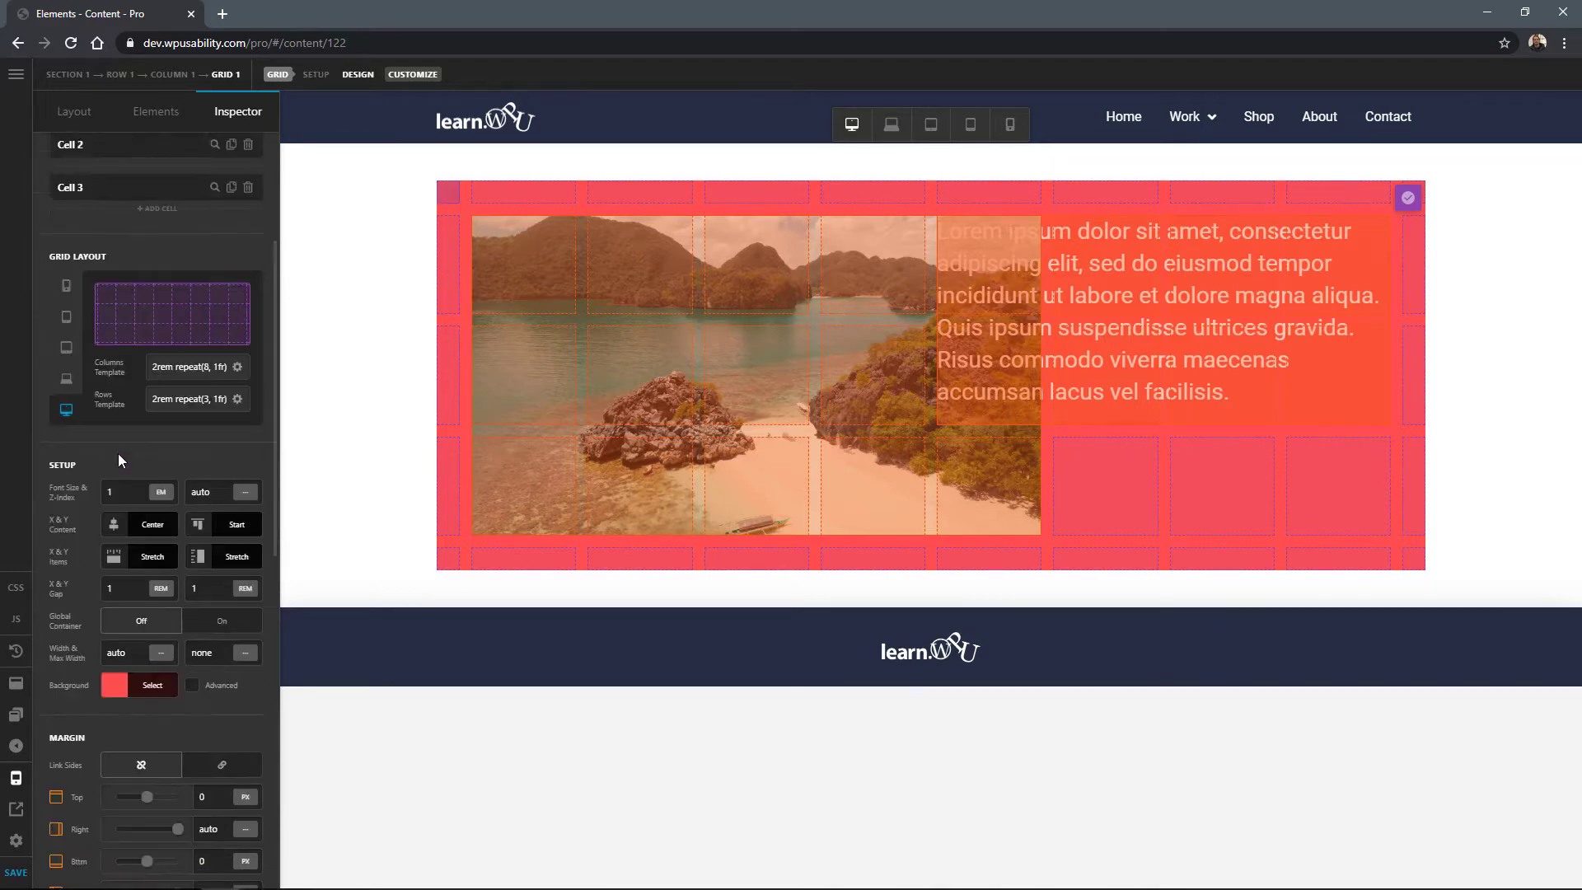
left_click(114, 602)
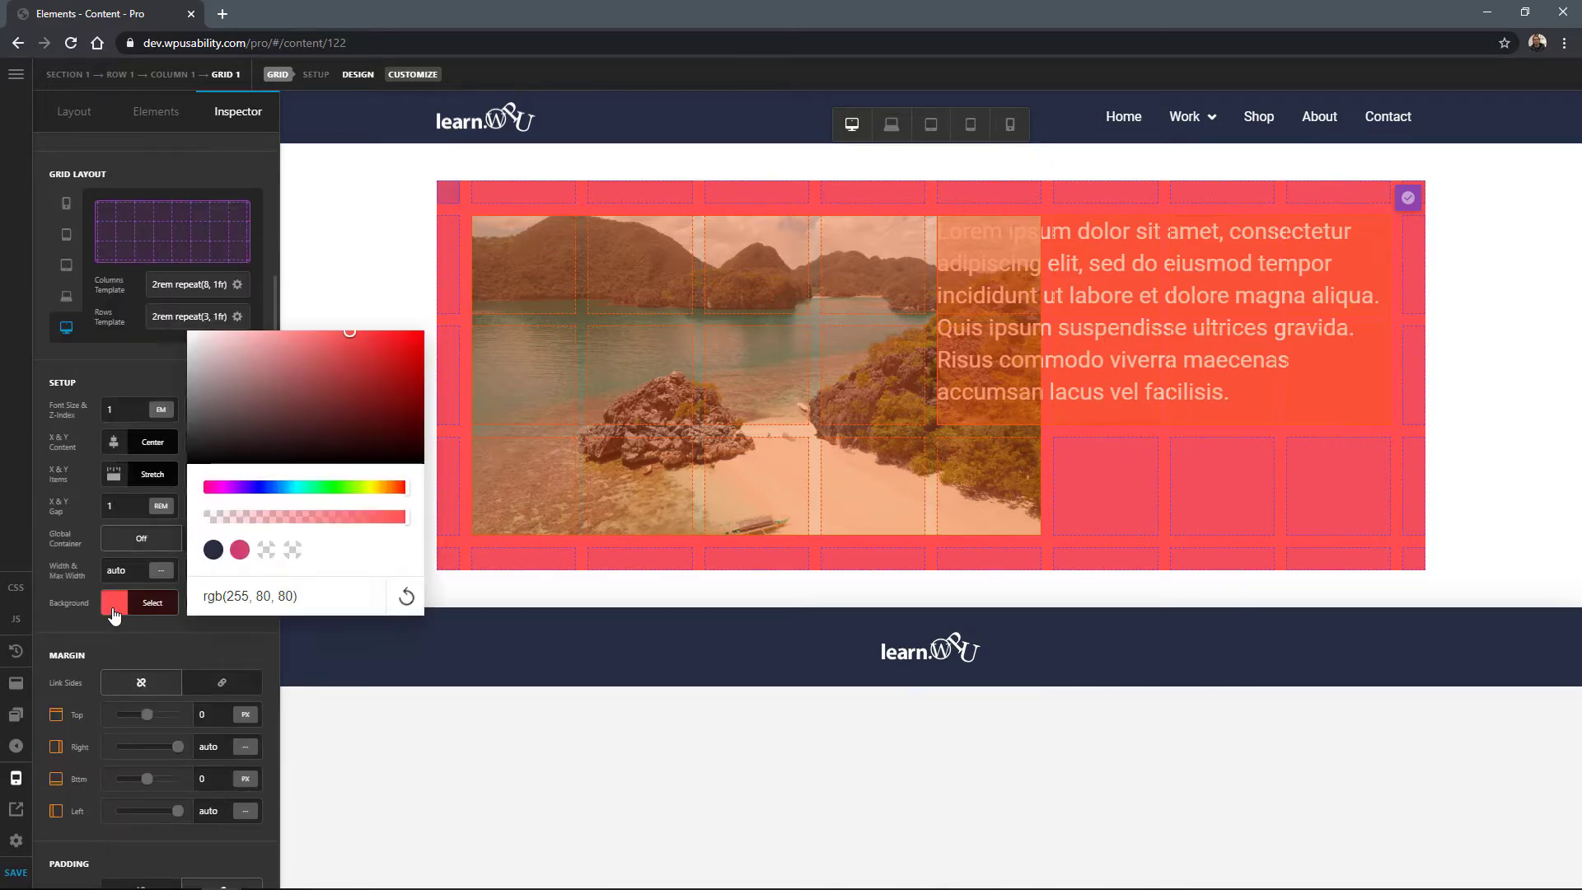
left_click(405, 604)
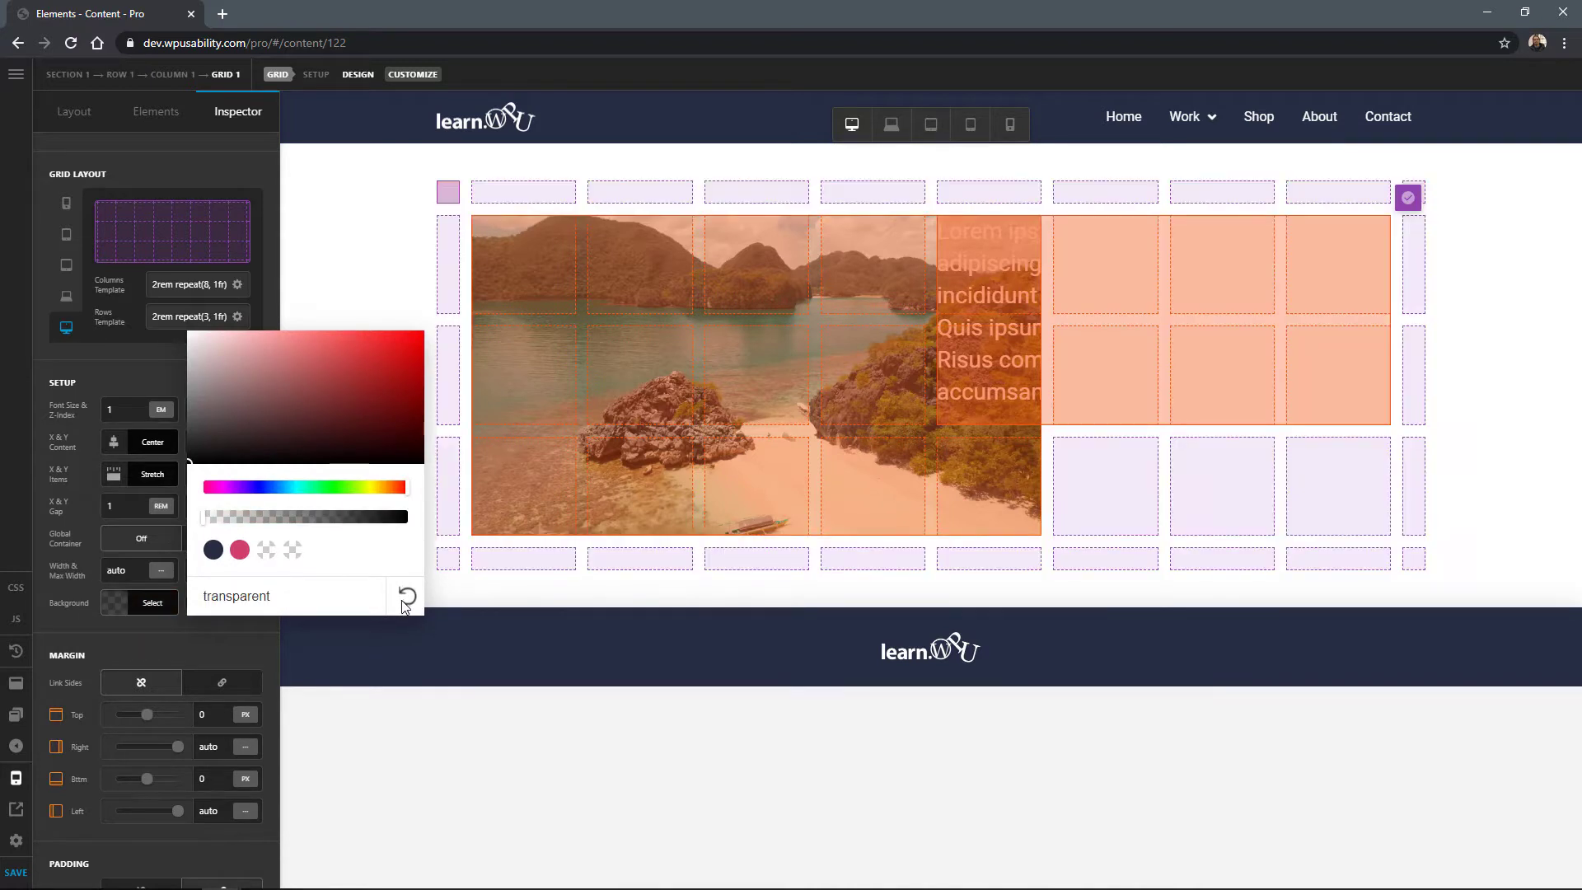
left_click(225, 652)
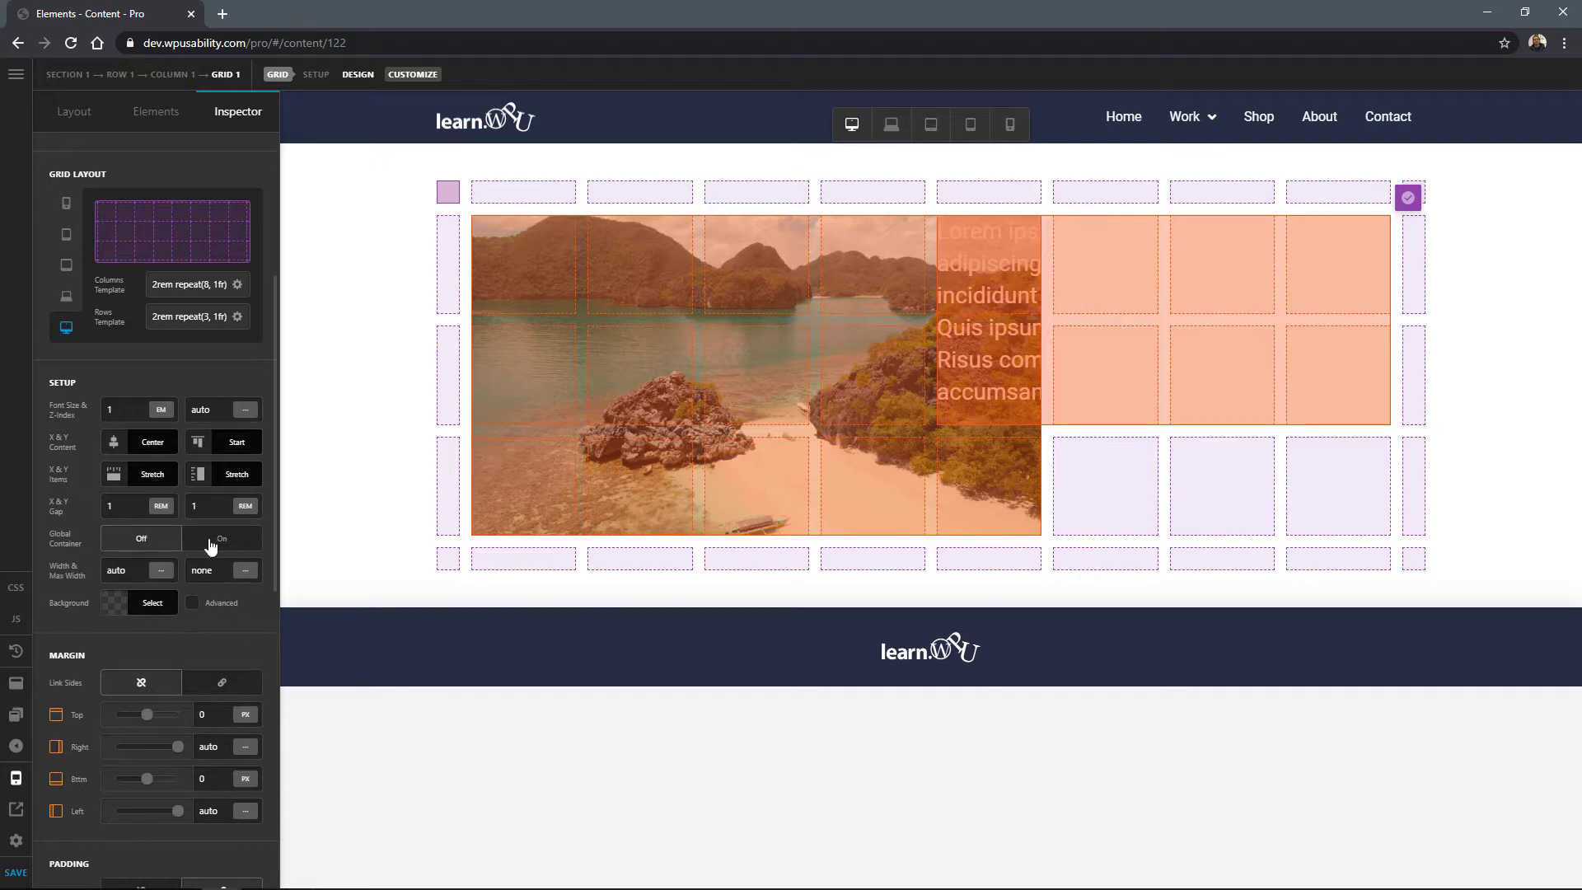
Add a fourth cell to the grid and delete it again
left_click(446, 190)
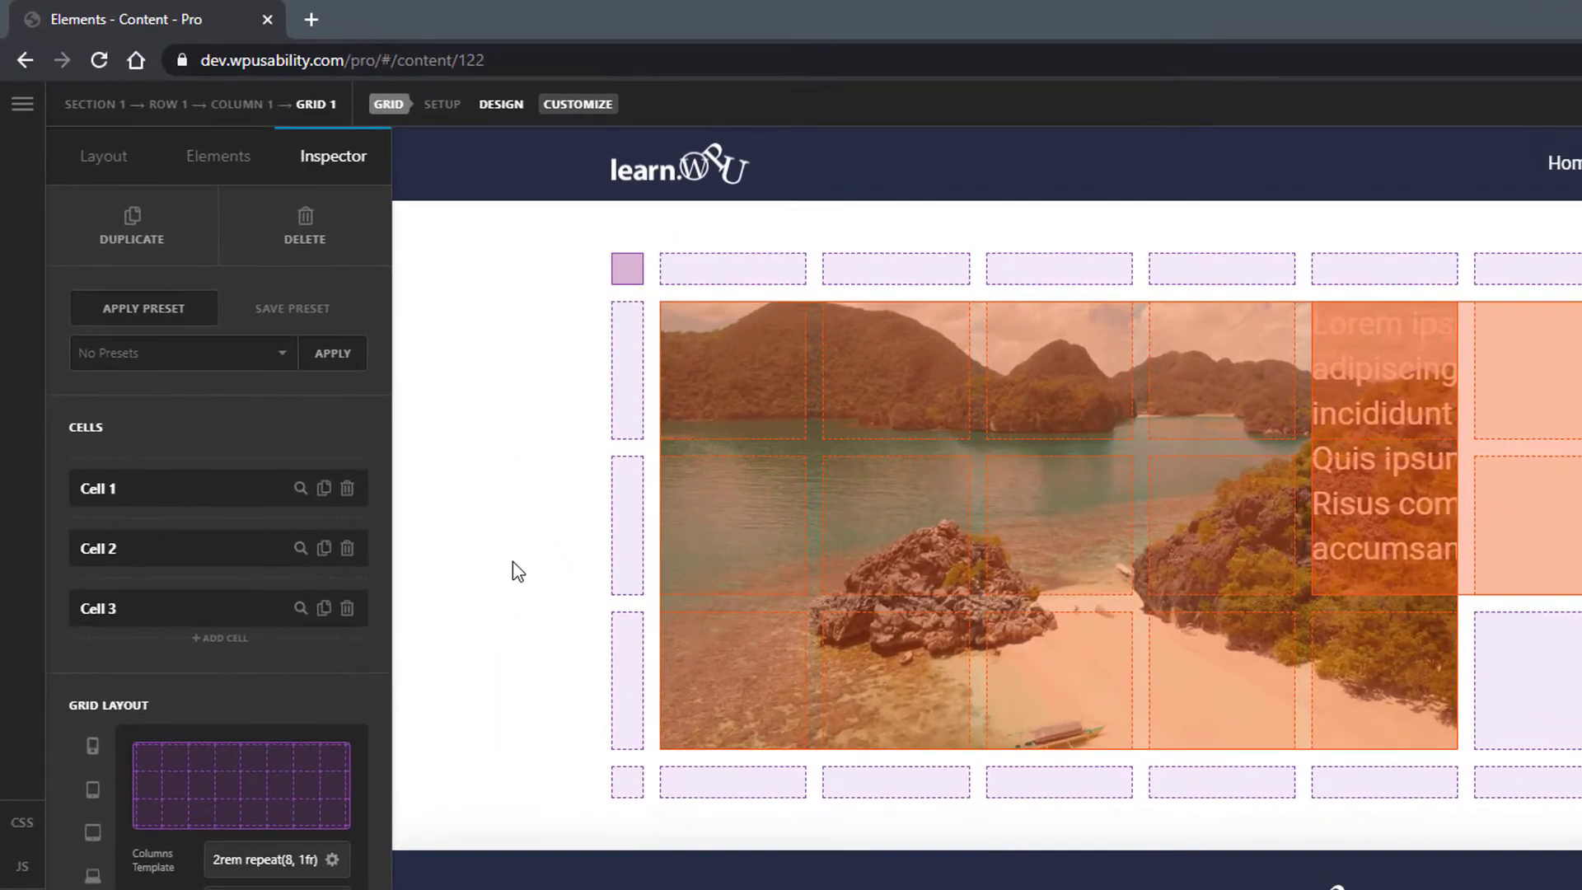
left_click(221, 639)
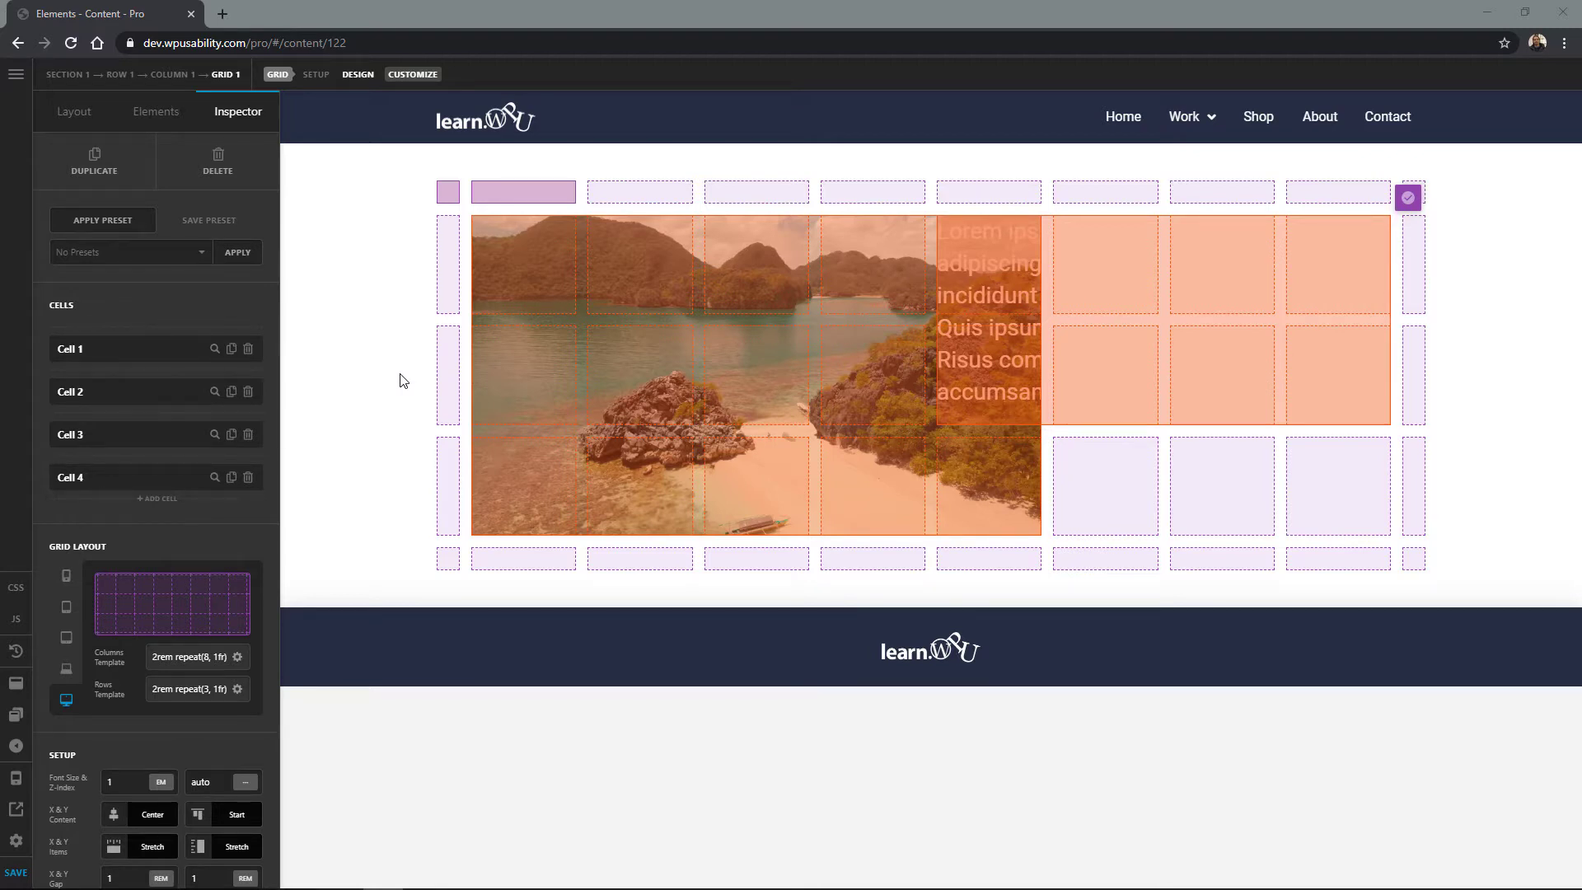
left_click(248, 478)
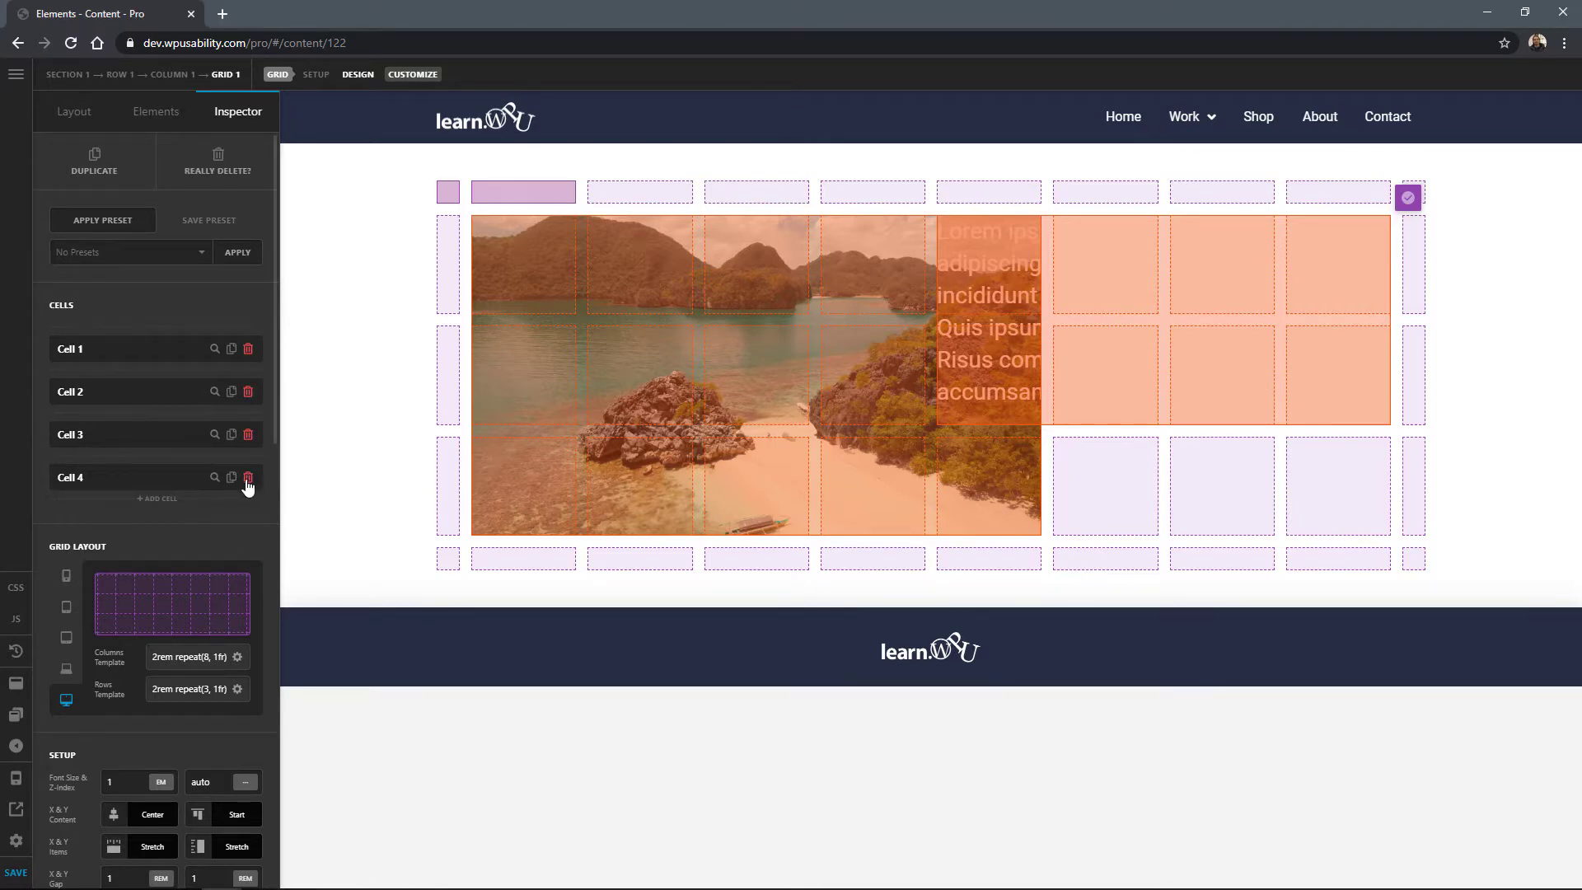
left_click(248, 478)
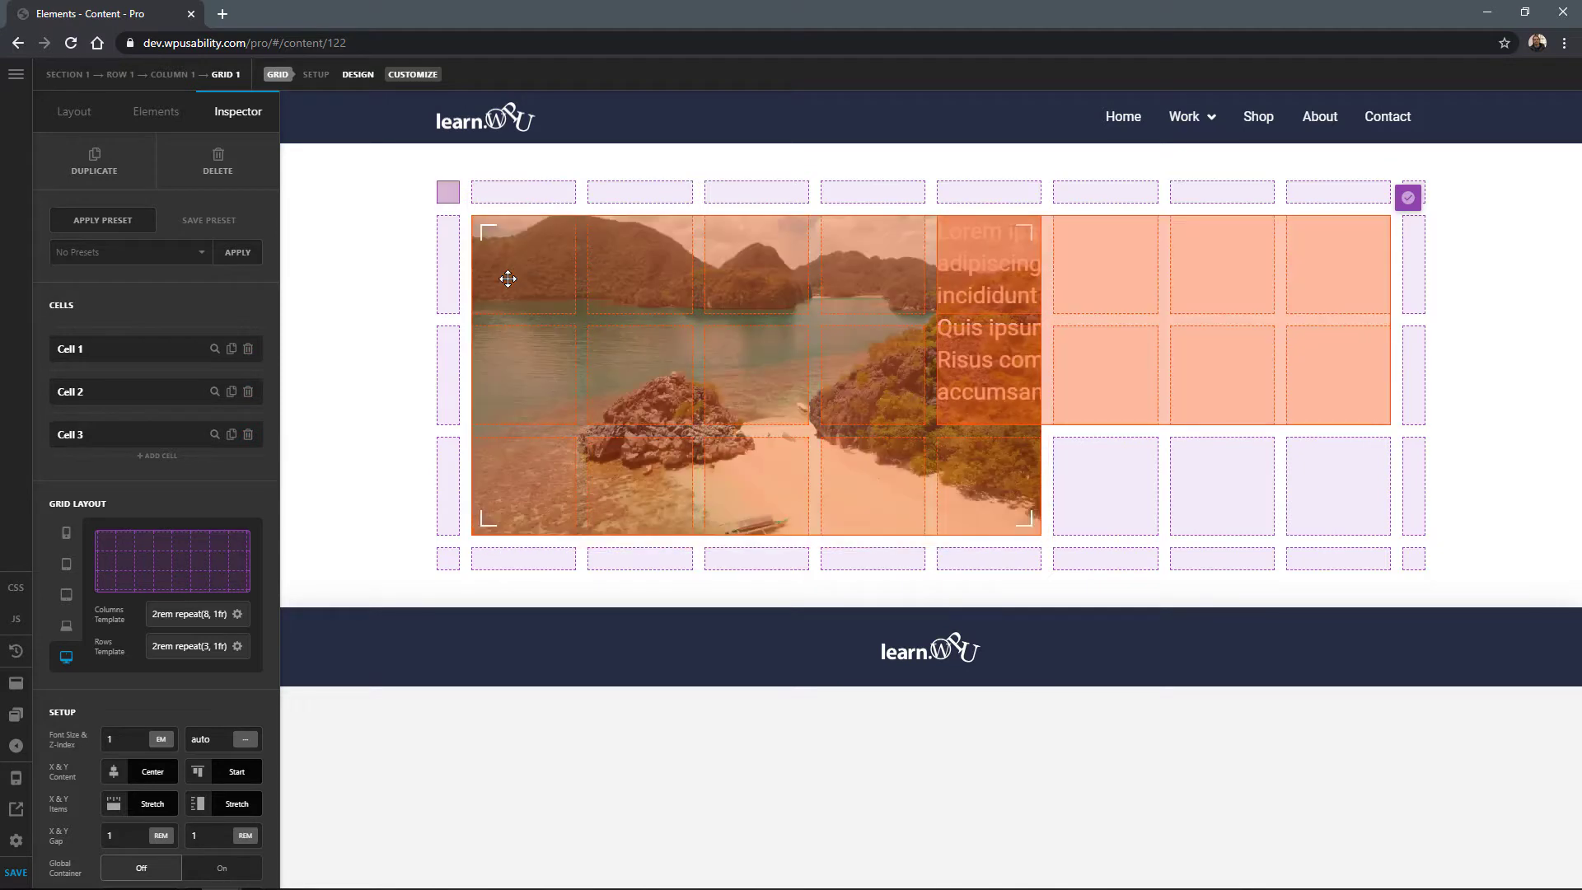
Place the new empty cell explicitly in the grid, from 1 to 2 on the X axis and from 1 to 2 on the Y axis
left_click(507, 279)
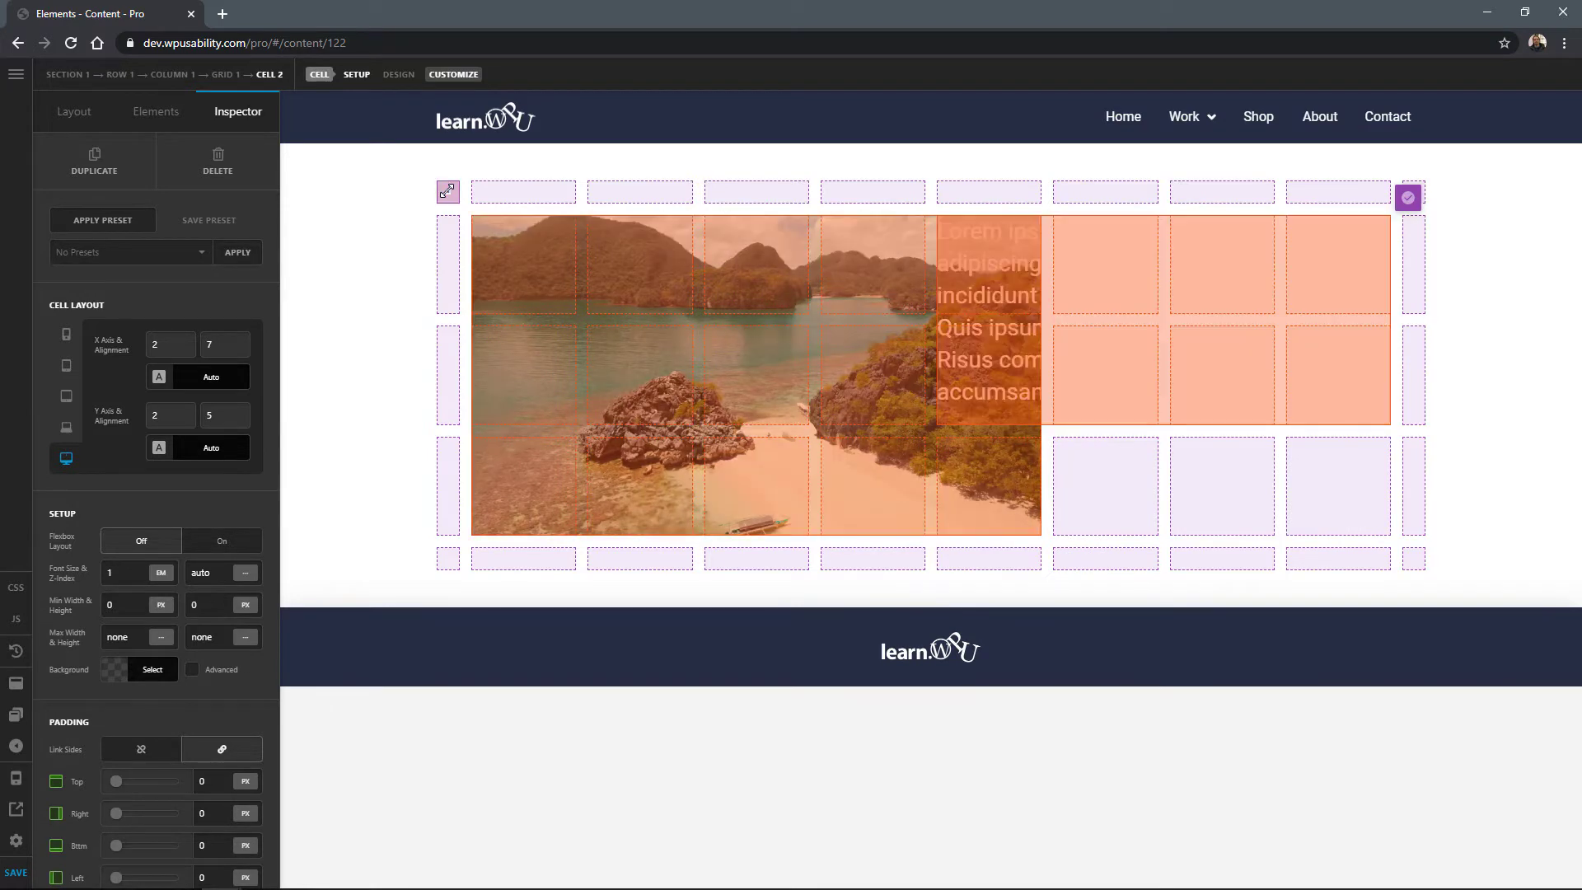
left_click(447, 191)
left_click(247, 368)
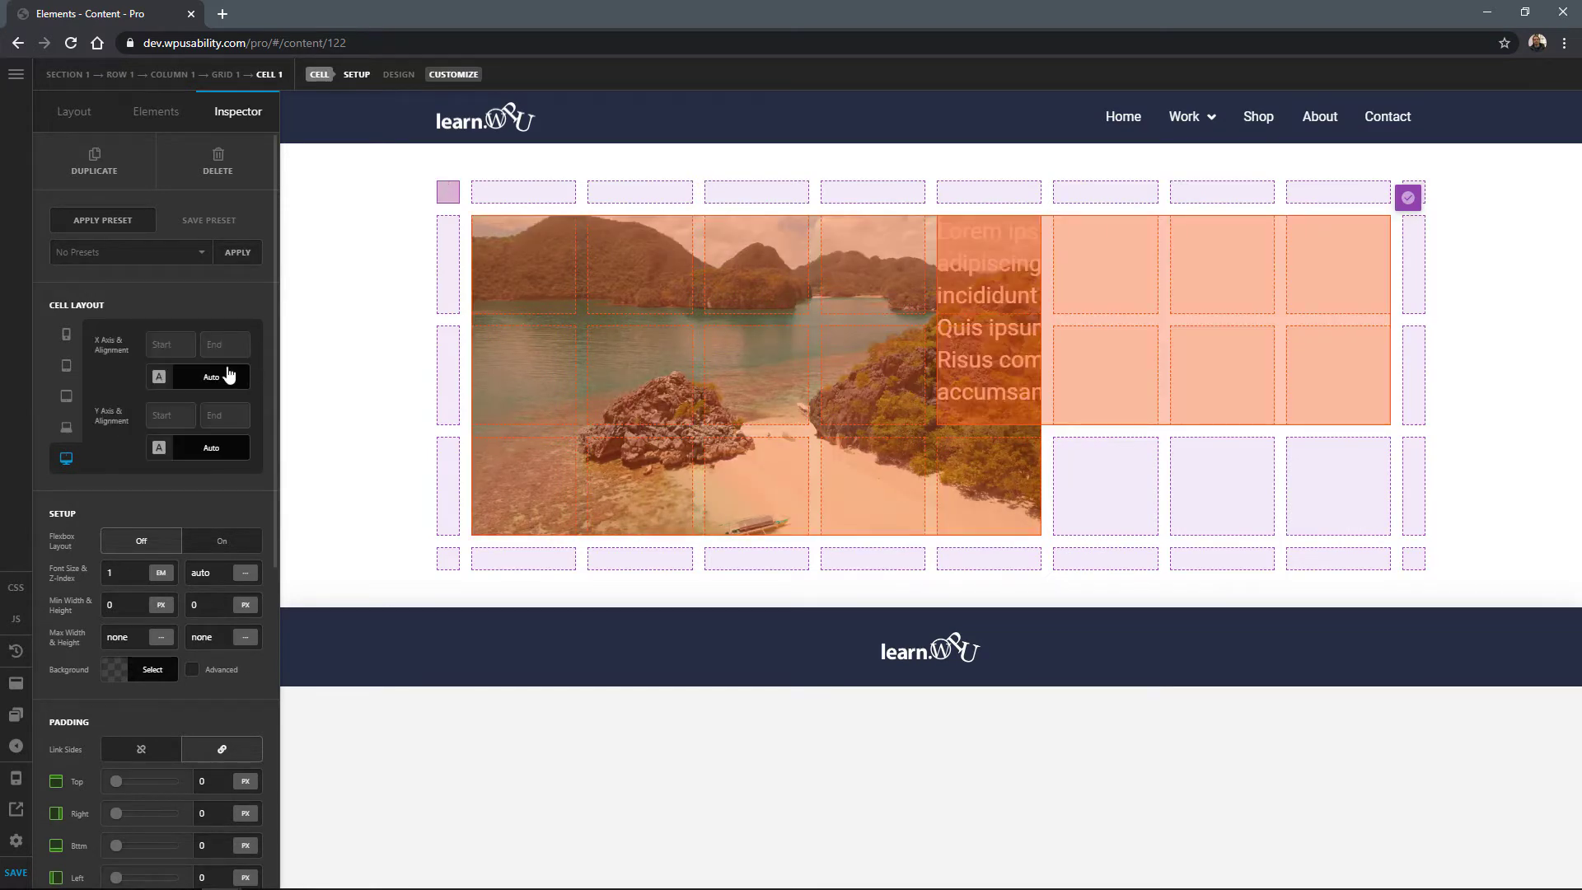
left_click(169, 347)
type("1")
left_click(221, 350)
type("2")
left_click(163, 412)
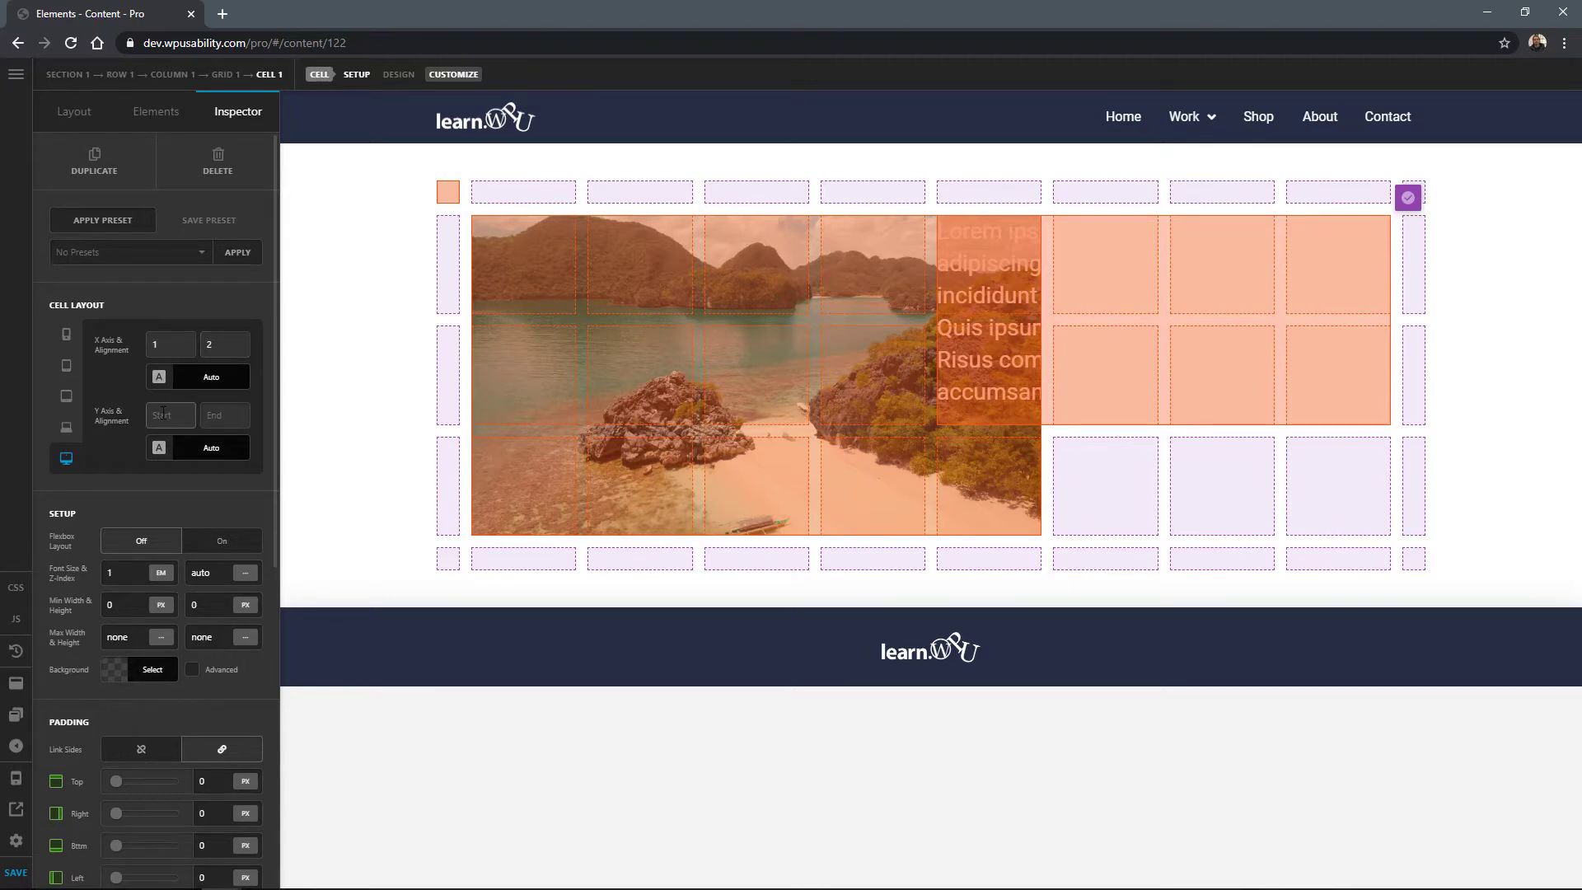
type("1")
key("Tab")
type("2")
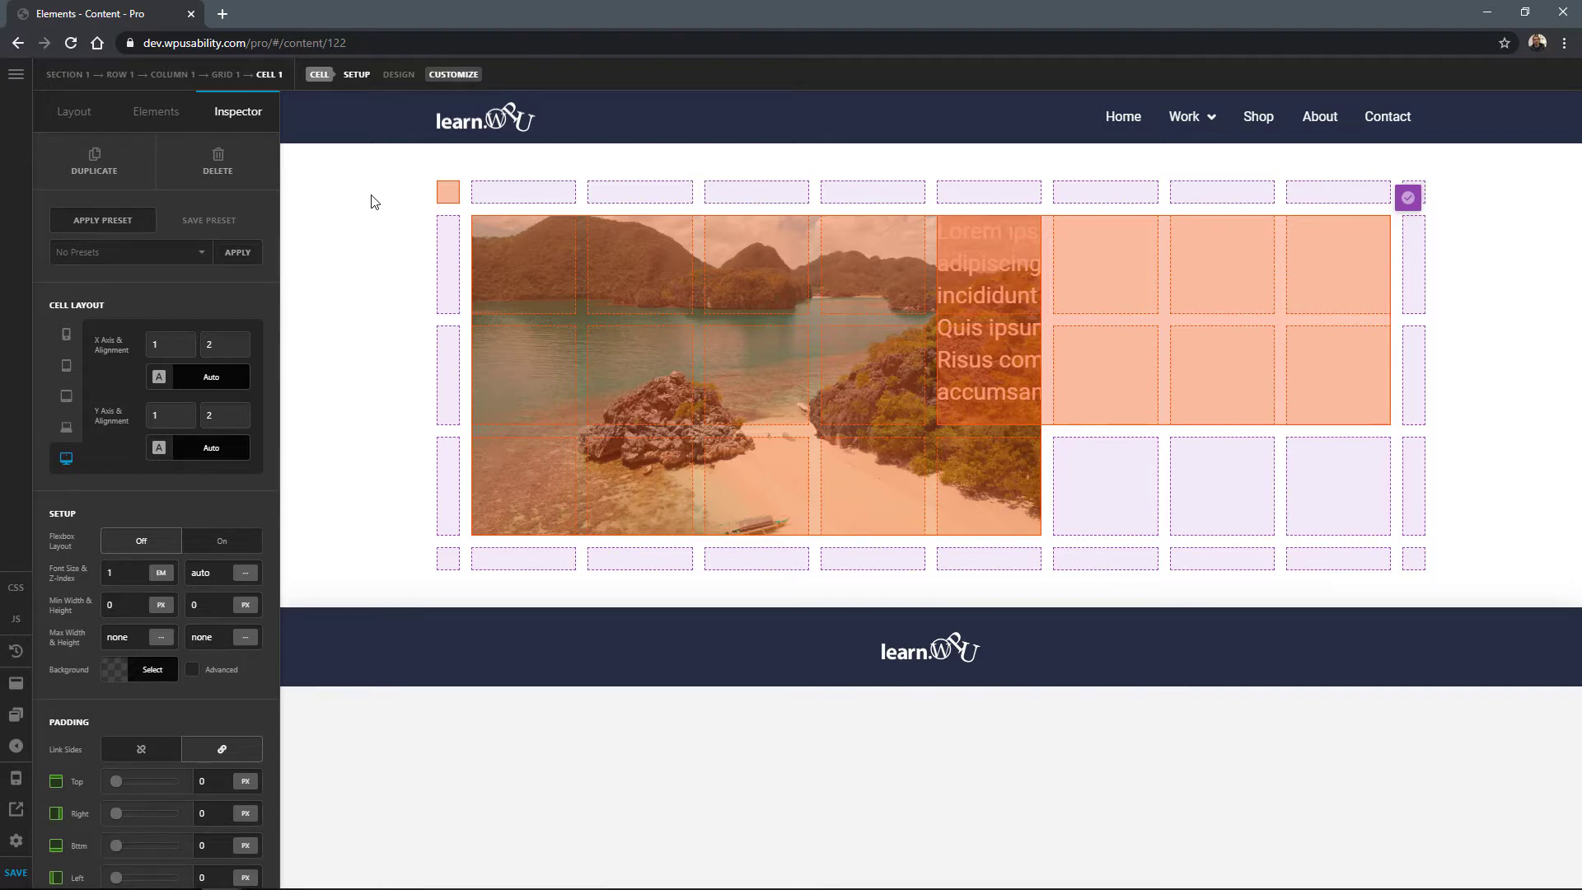
Move the new cell one column over to X axis 2 to 3, and add two more cells to the grid
left_click_drag(448, 191, 511, 191)
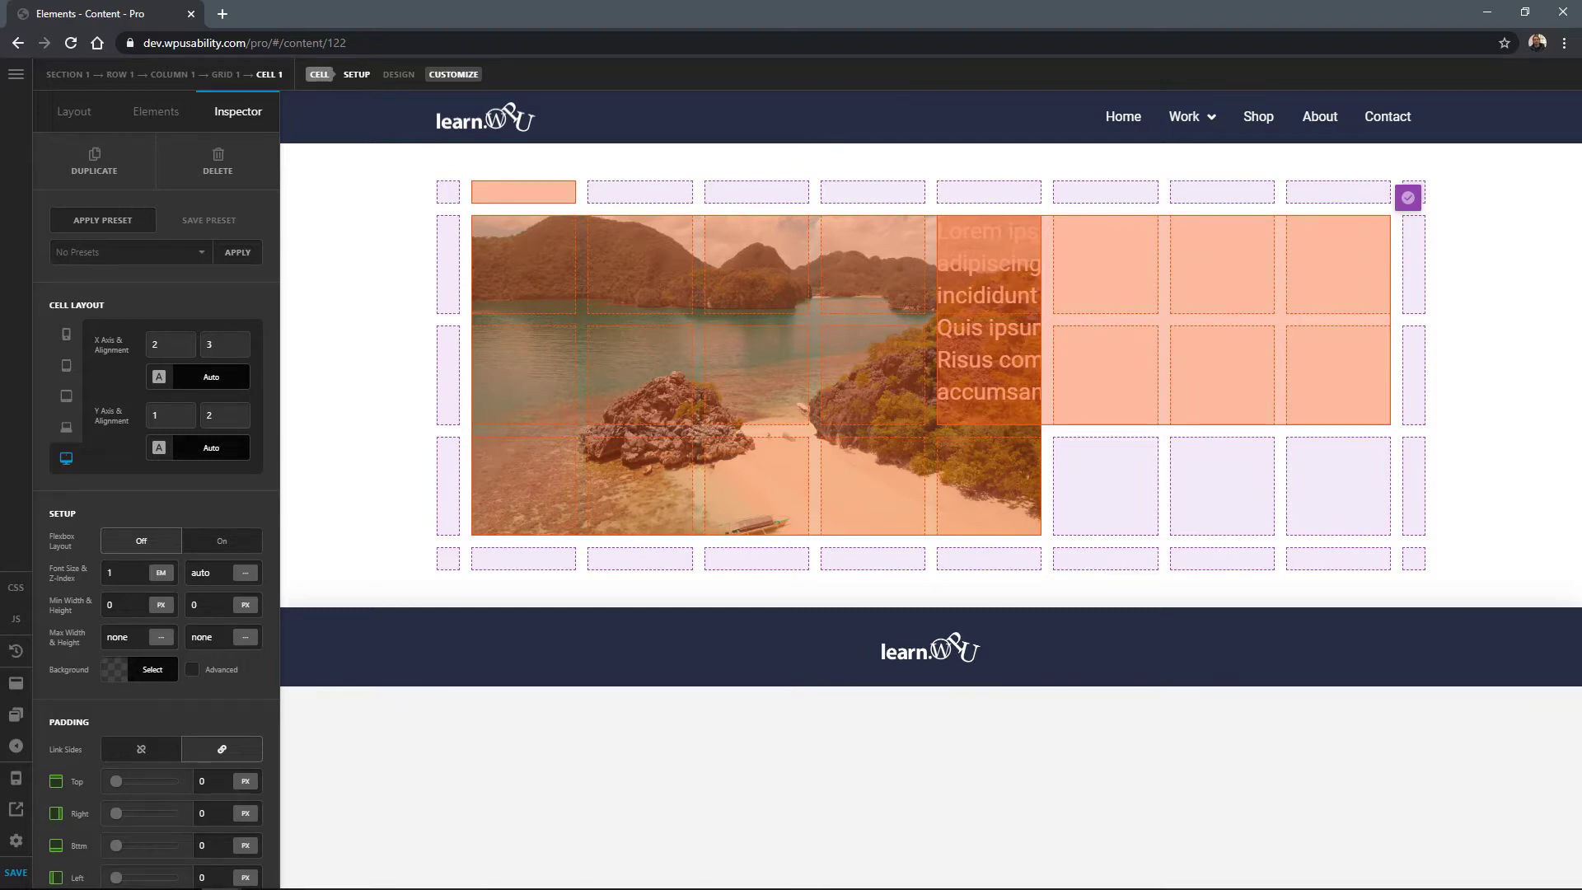
left_click(226, 75)
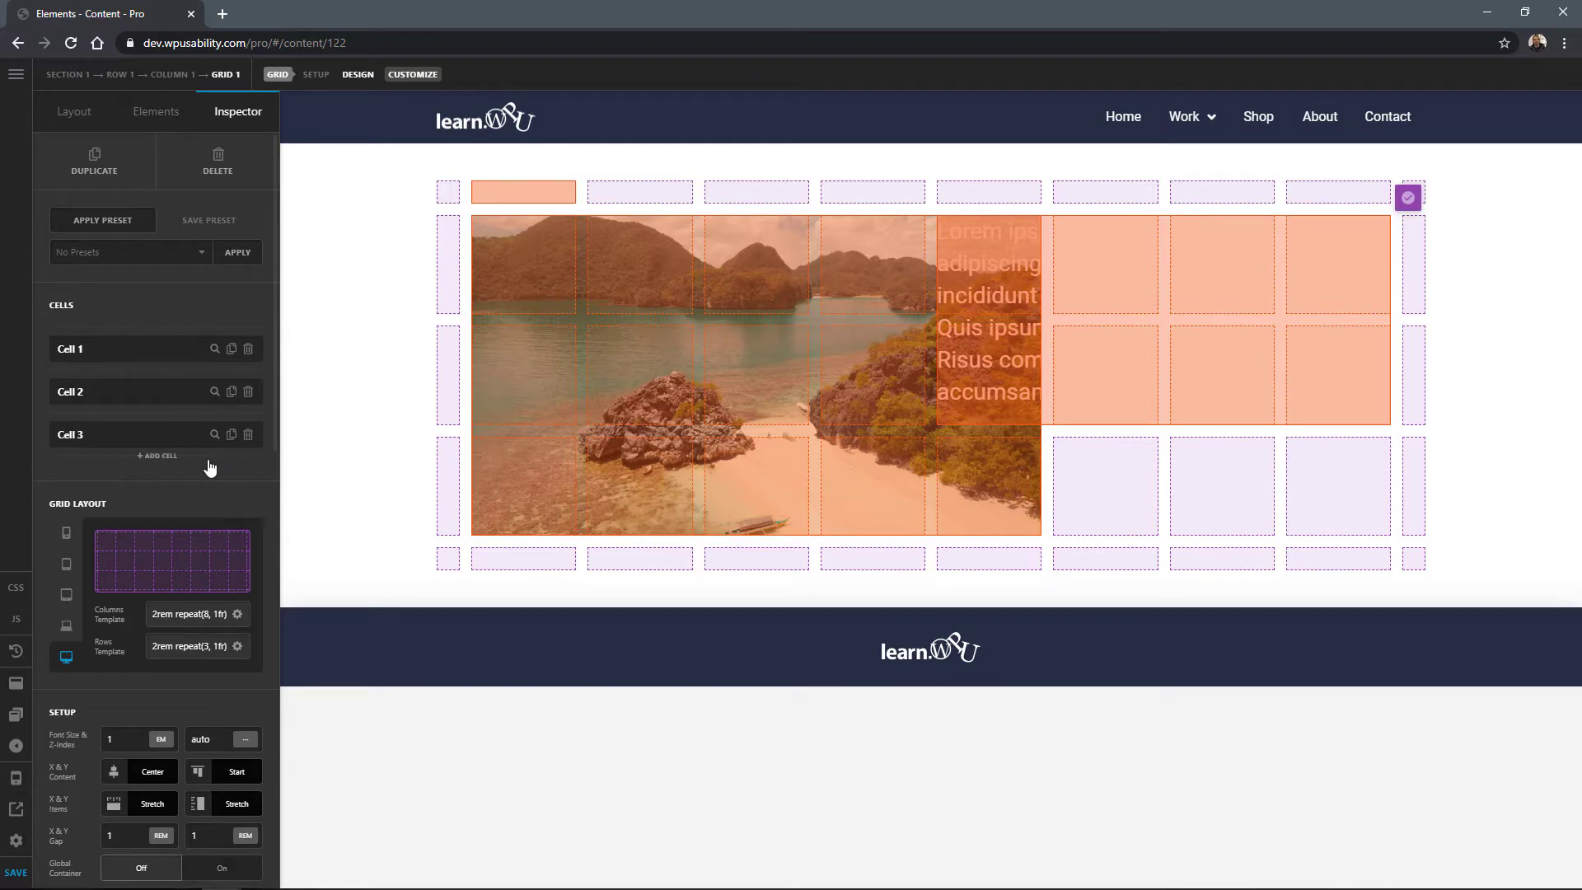
left_click(168, 464)
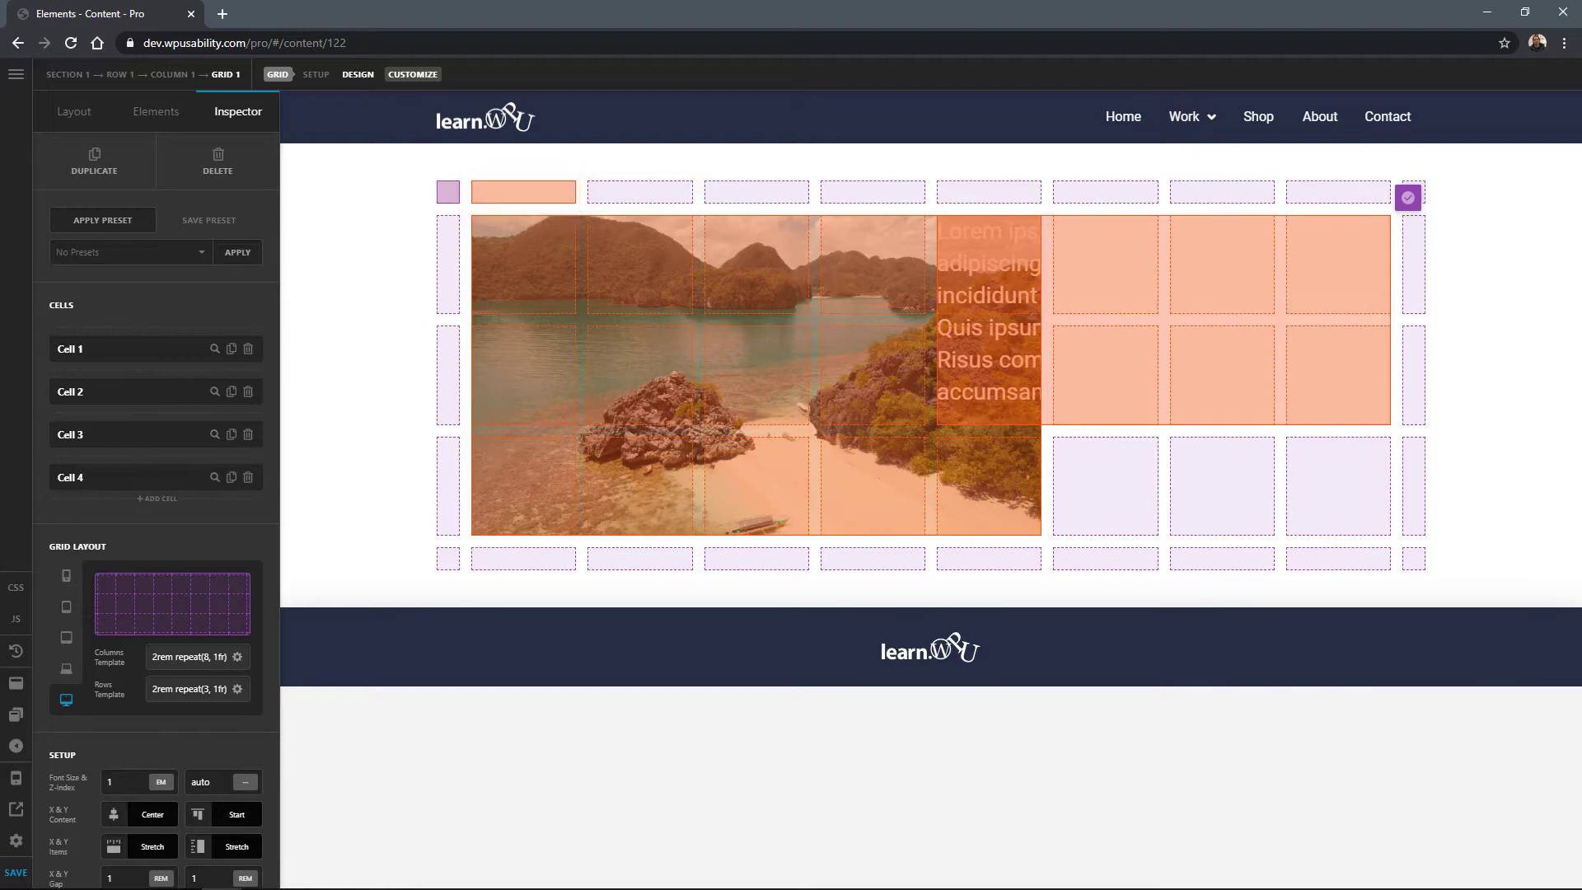
left_click(164, 499)
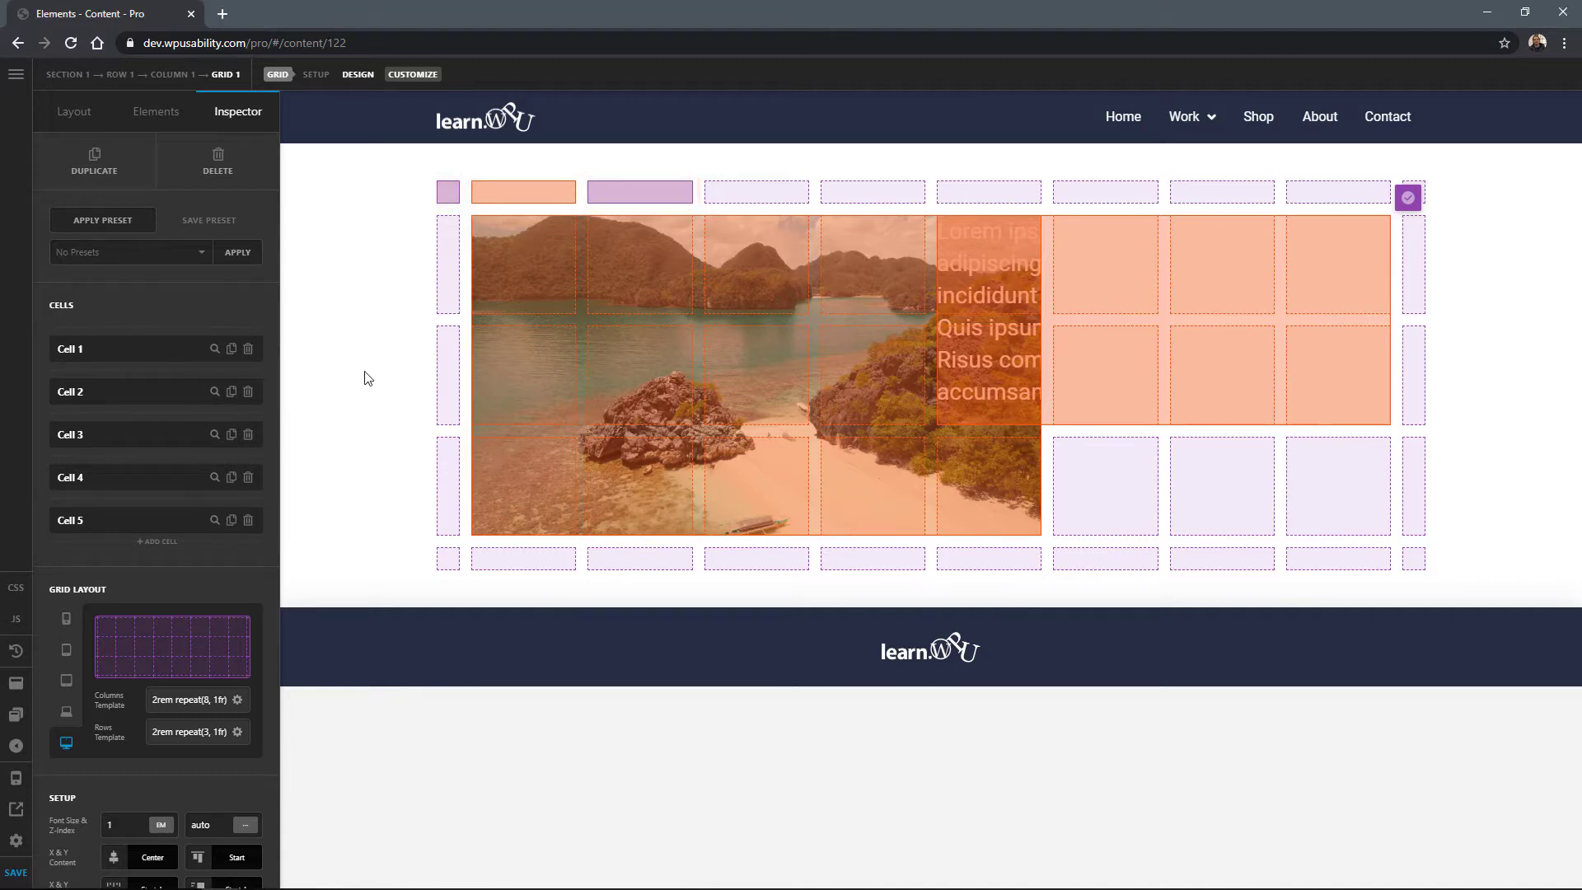
Delete the three added empty cells, keeping only the image and text cells
left_click(248, 520)
left_click(248, 521)
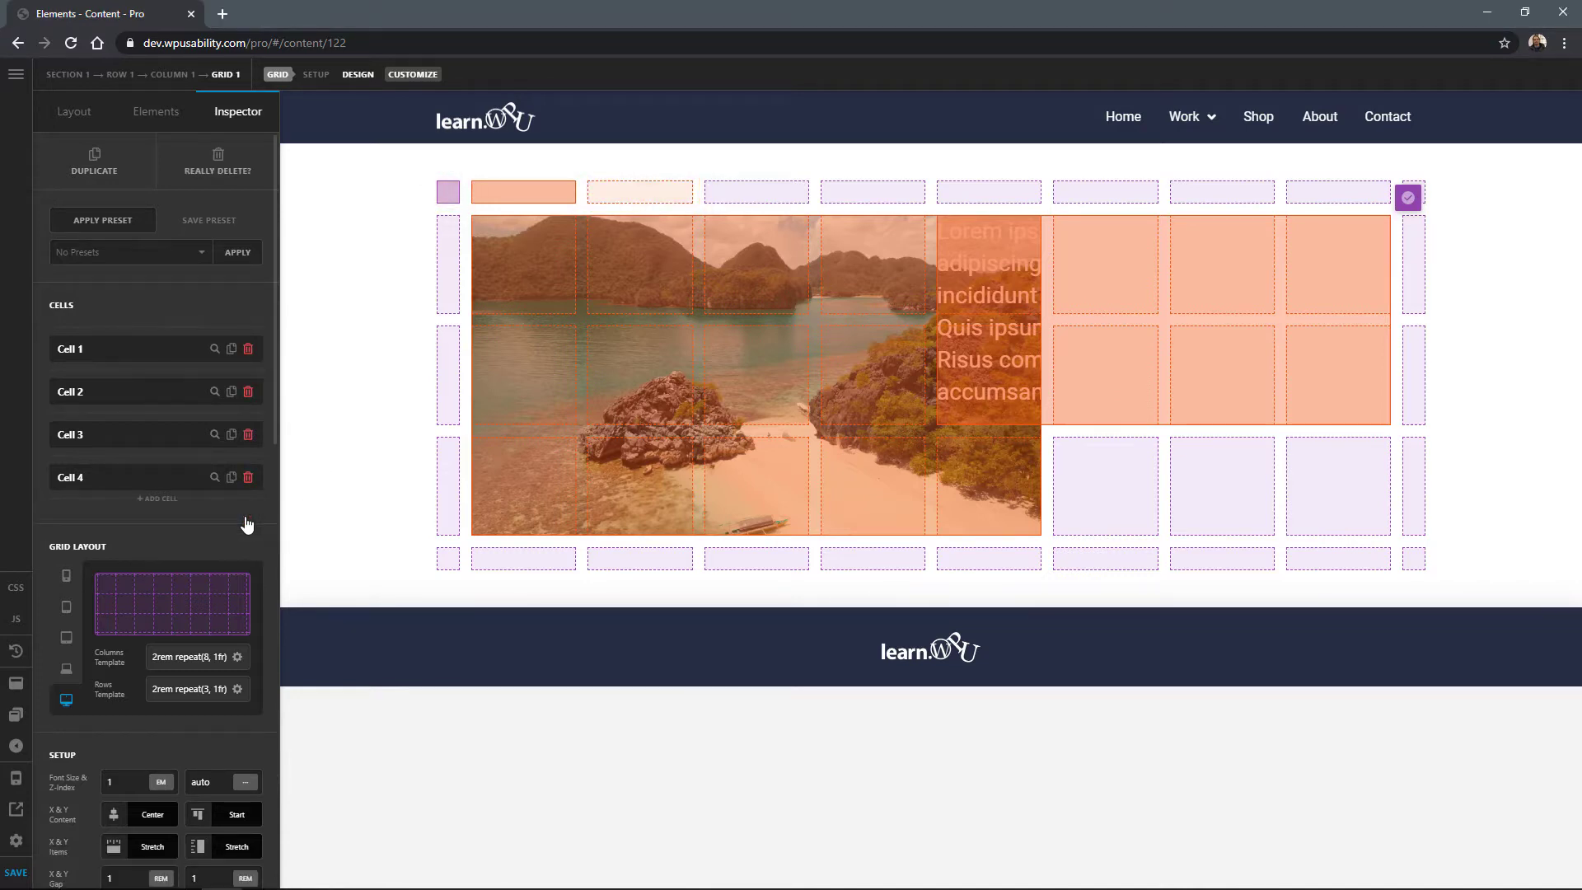
left_click(248, 477)
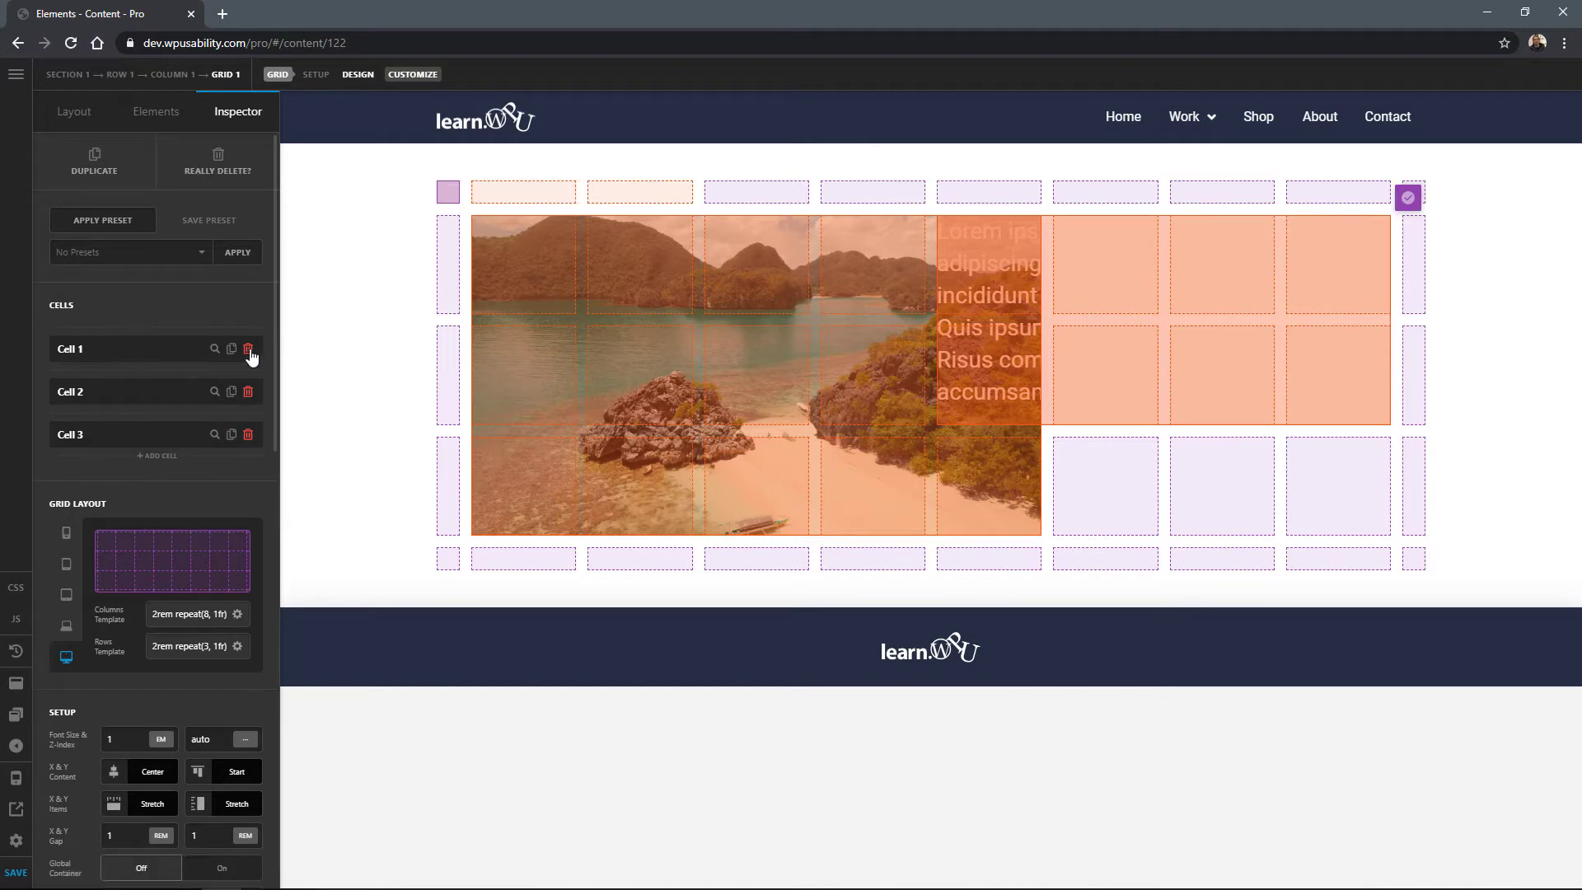
left_click(248, 351)
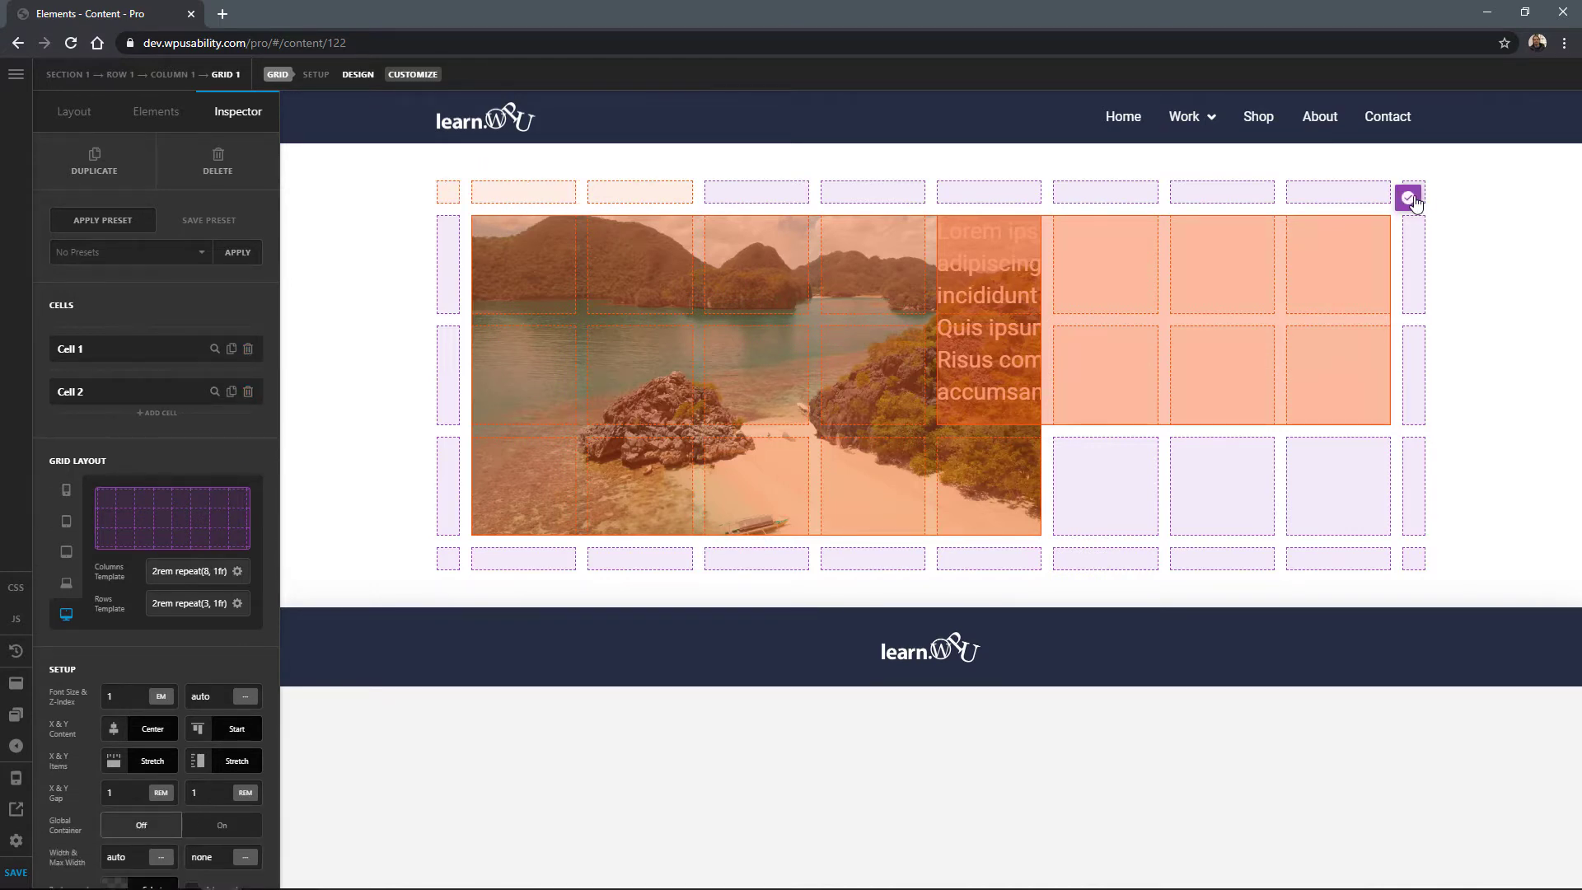
Exit the grid's visual cell editing and set the grid's background colour to rgb(255, 95, 95)
left_click(1410, 199)
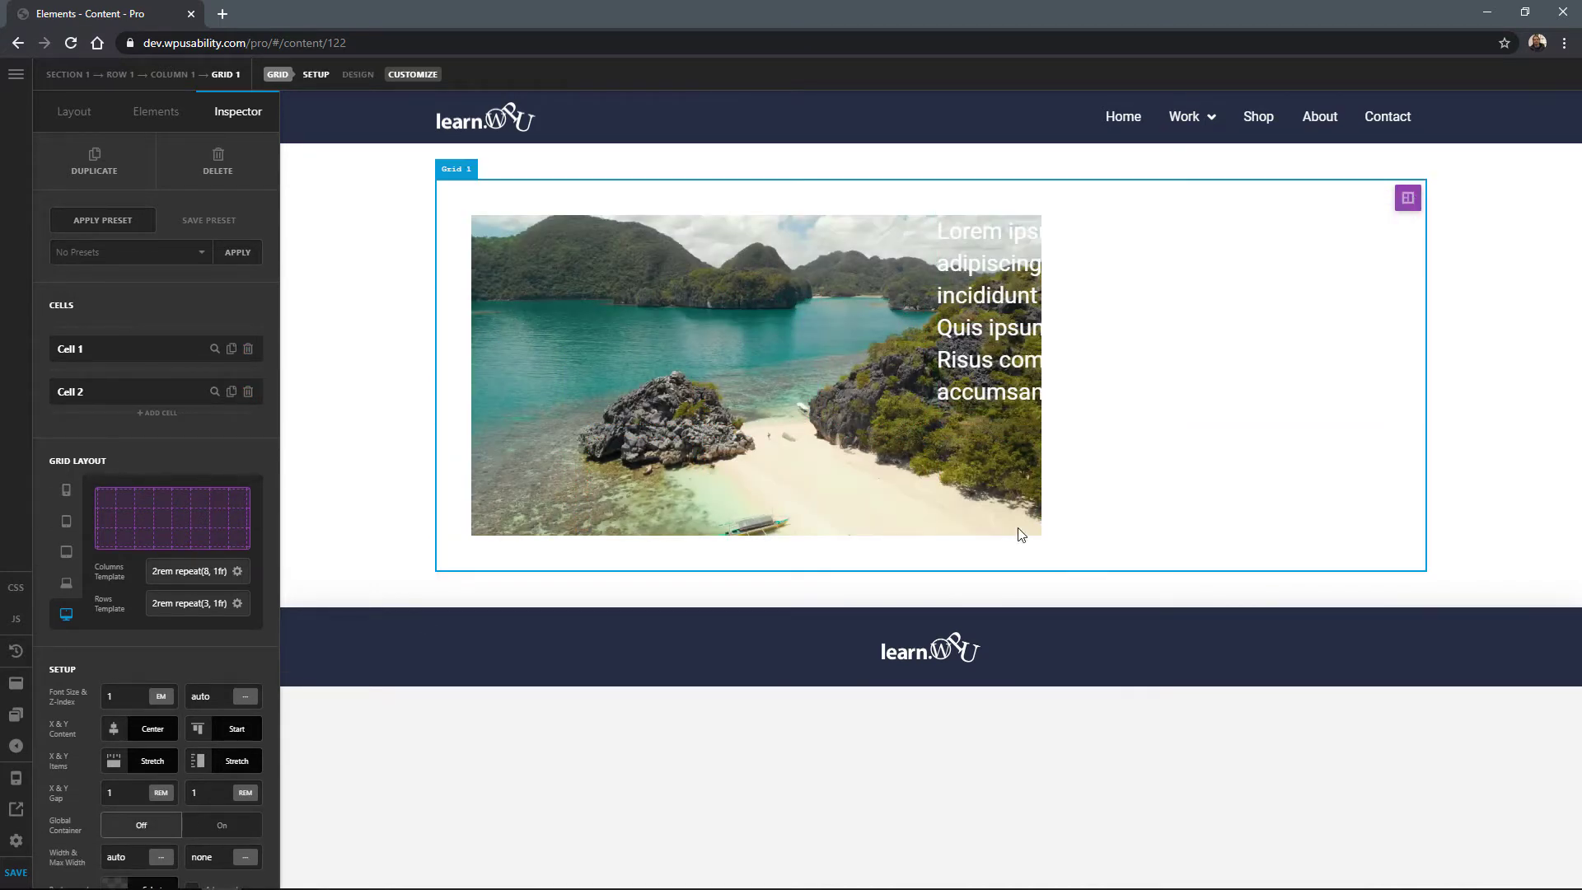
scroll(176, 643, "down", 3)
left_click(121, 642)
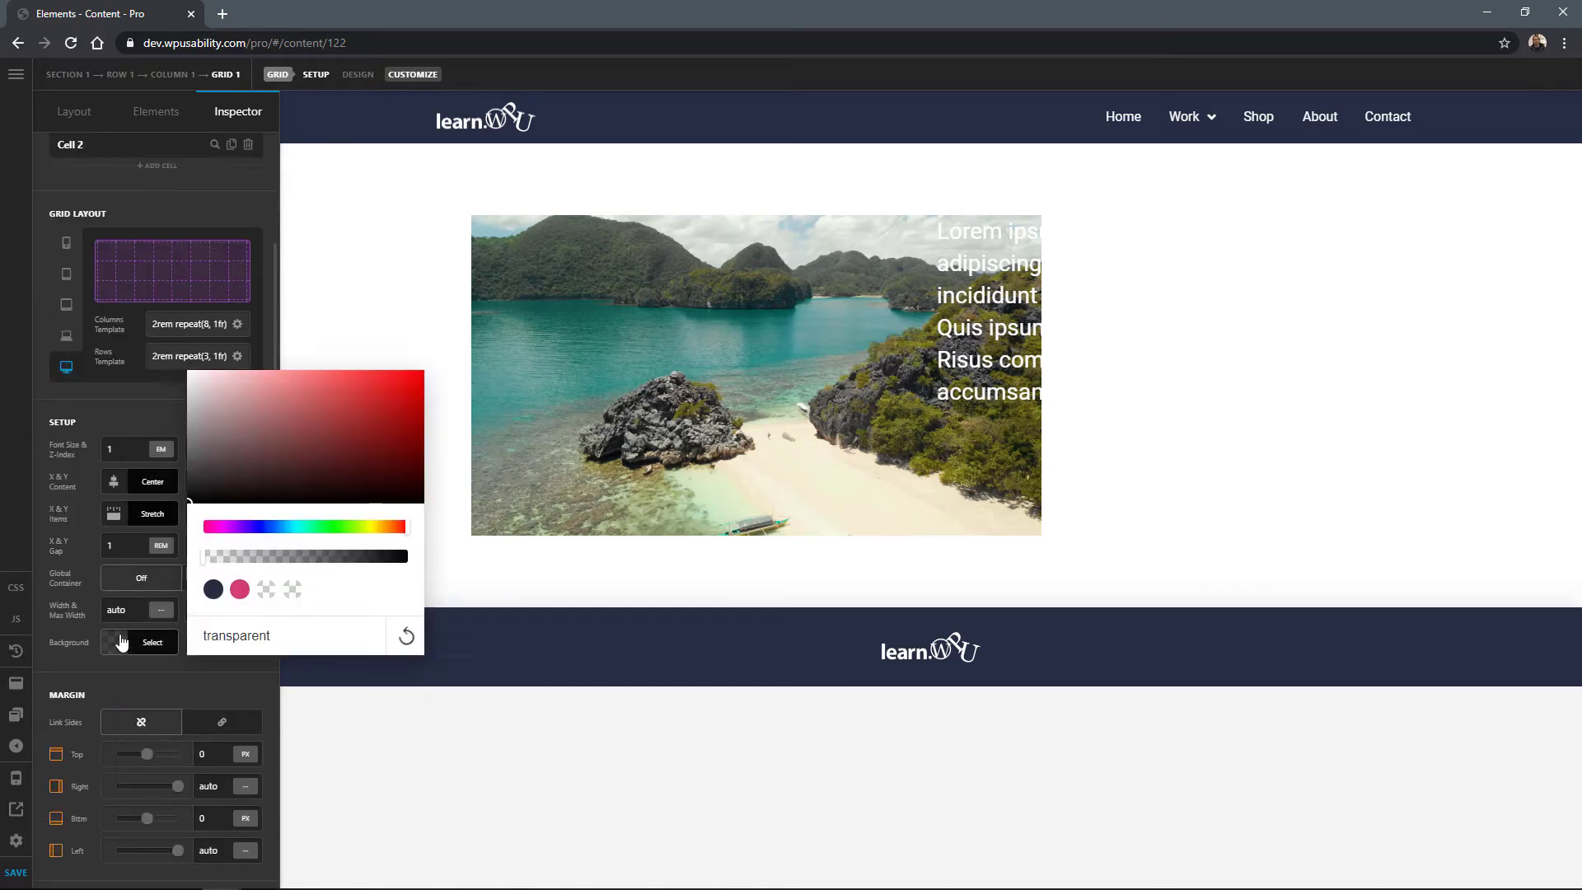
left_click_drag(316, 377, 336, 373)
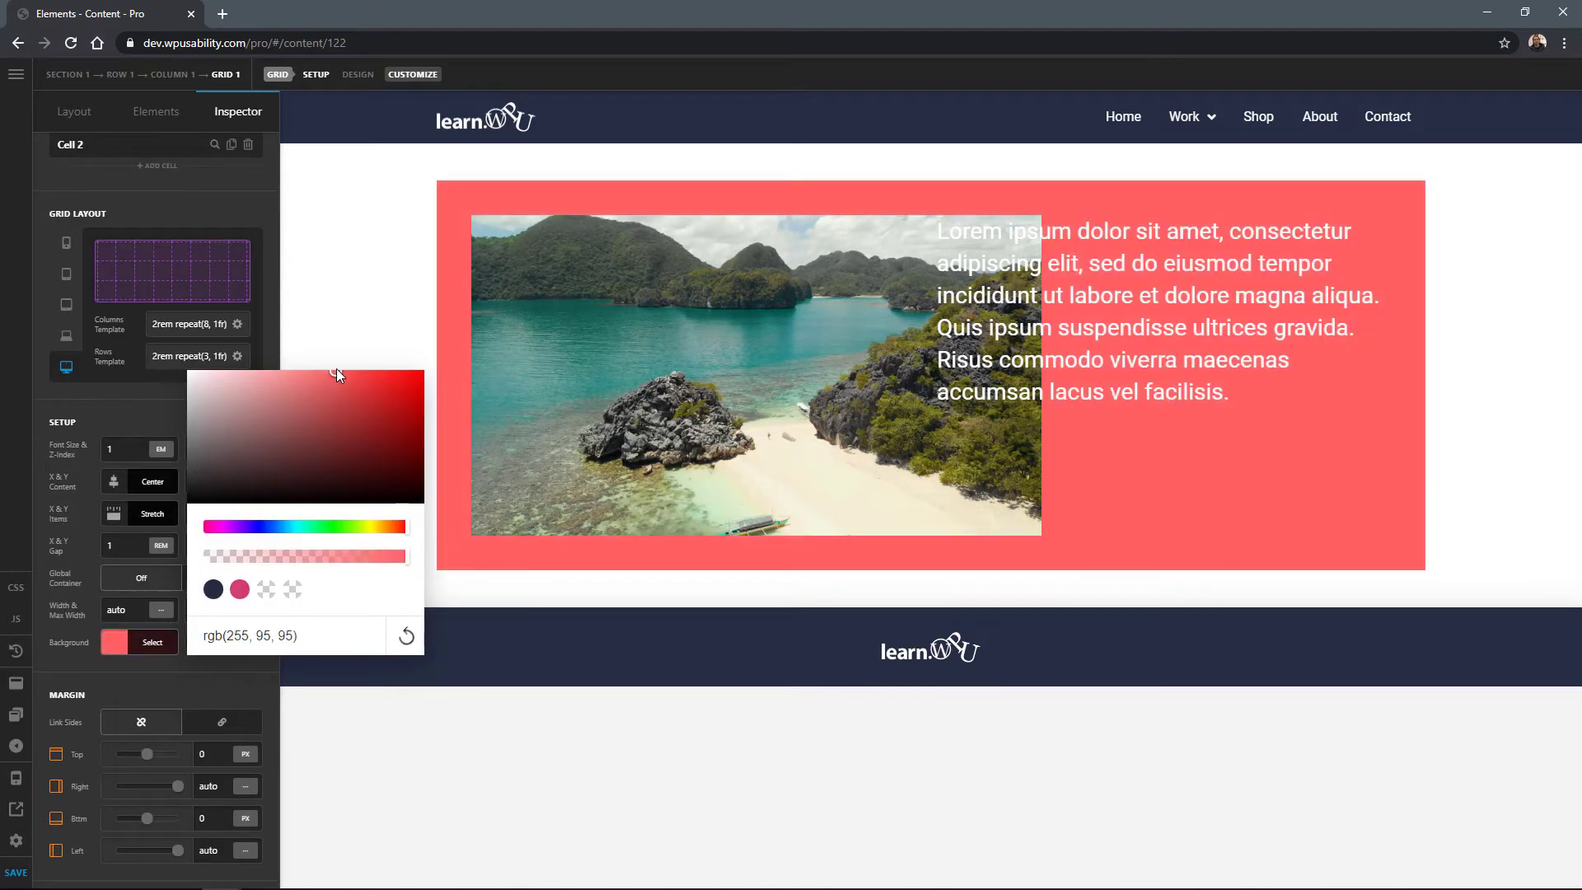
left_click(115, 414)
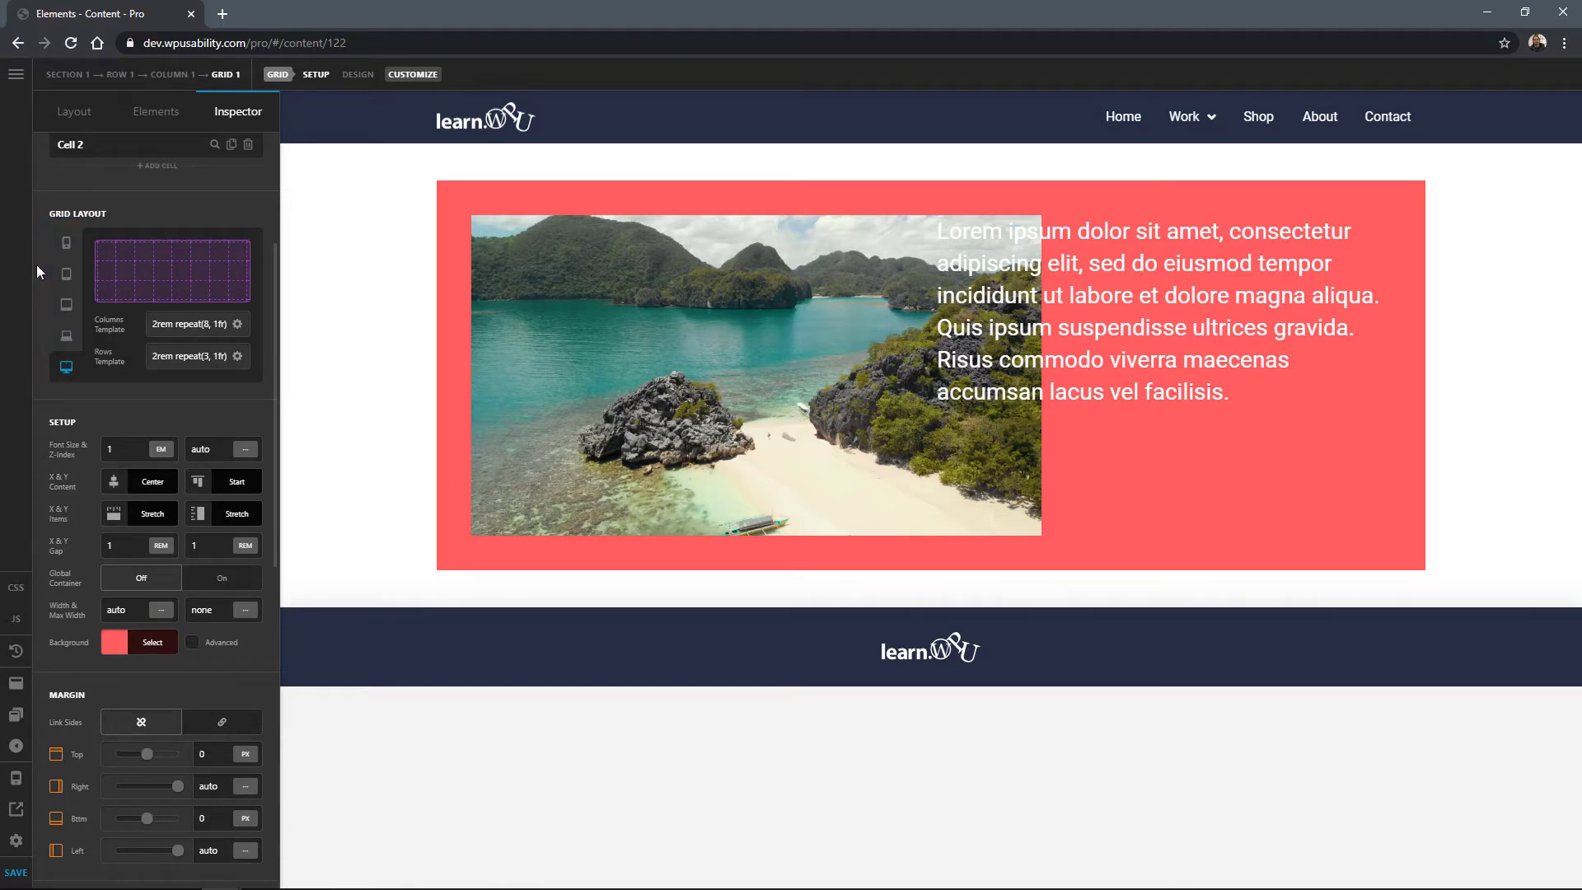
Check the grid's laptop layout, and apply the XL grid layout to all breakpoints
left_click(67, 337)
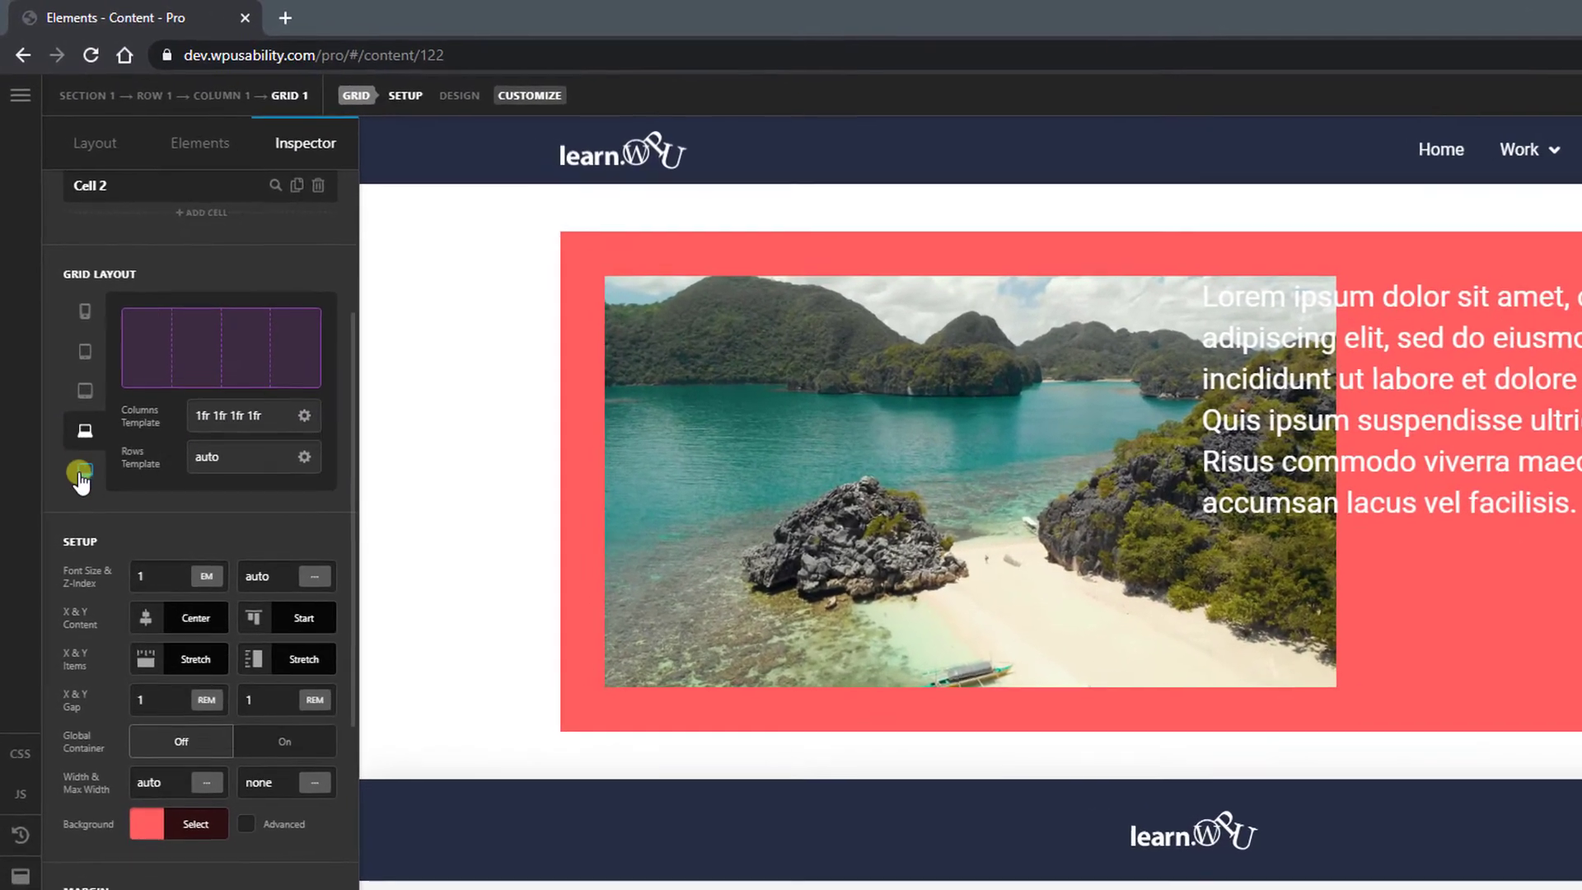
left_click(82, 476)
left_click(81, 477)
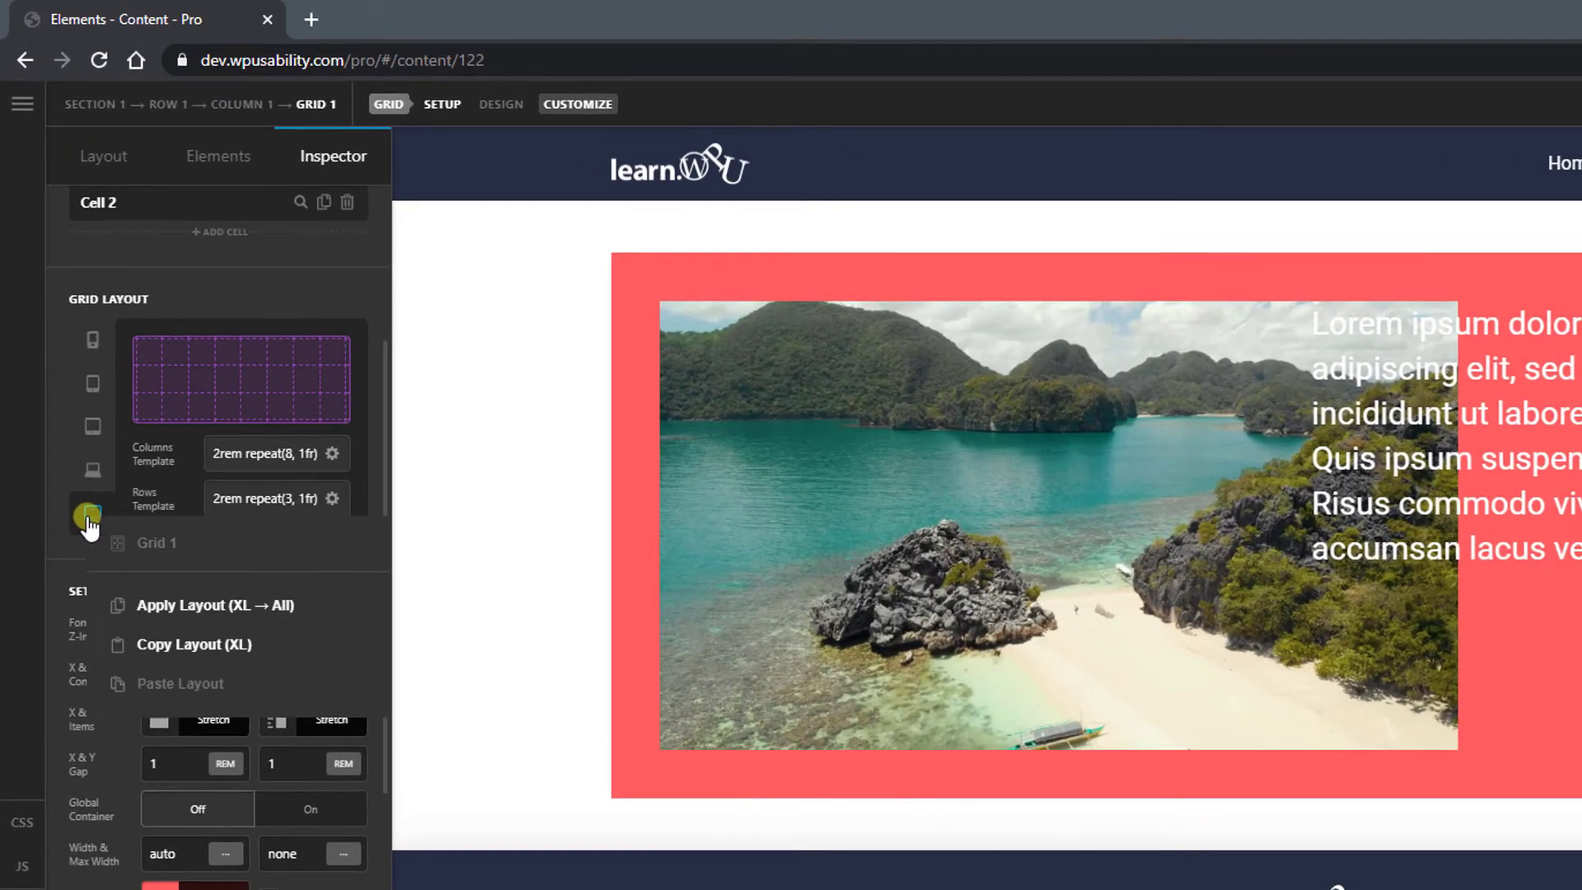
left_click(182, 610)
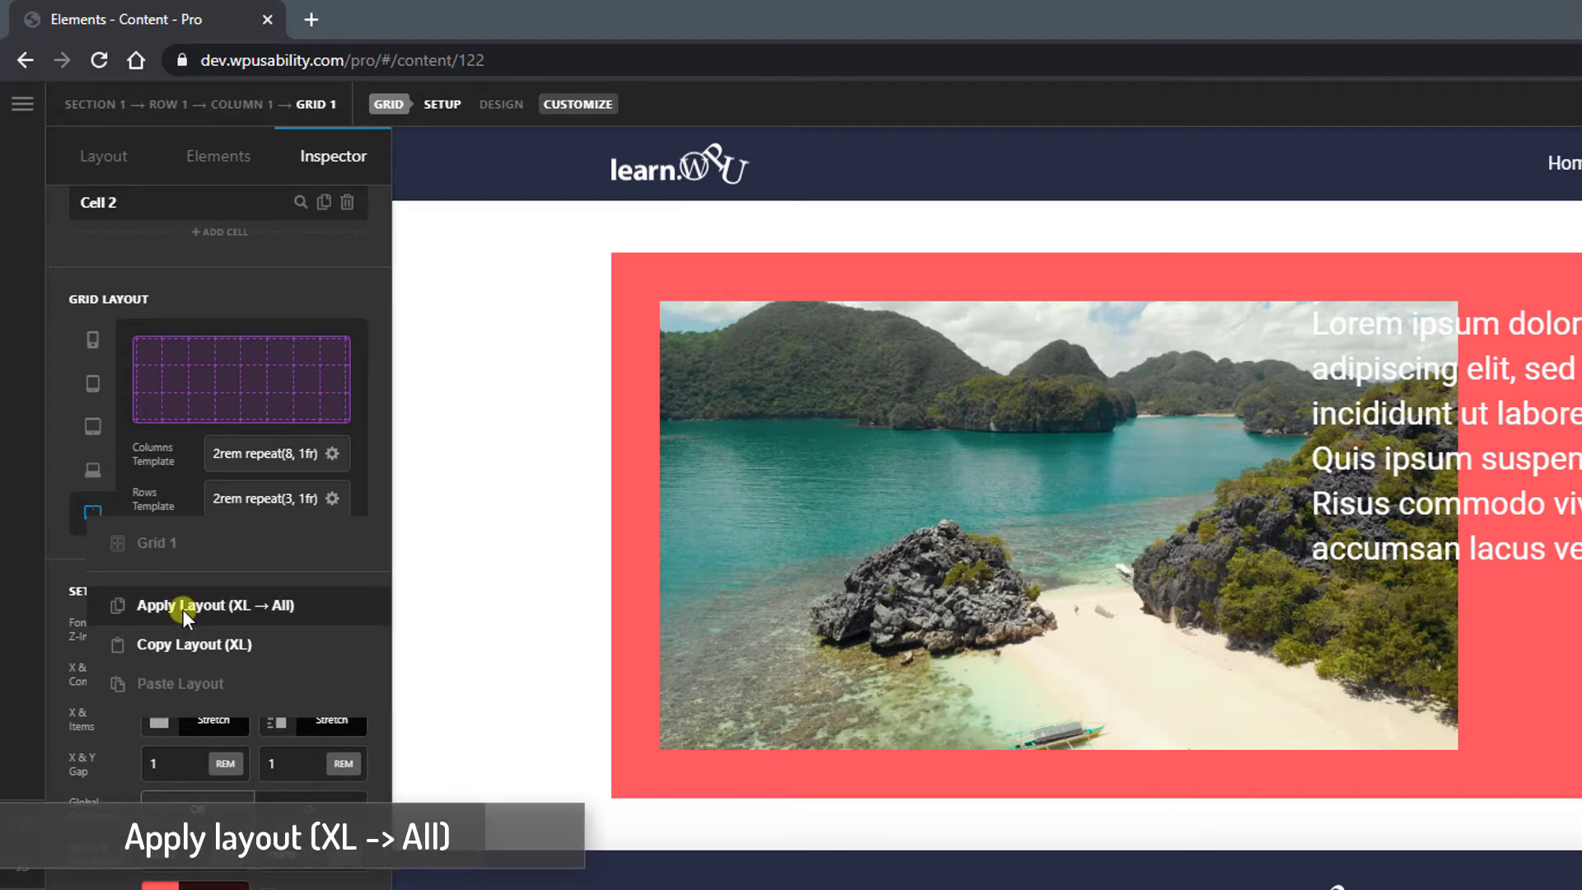
left_click(183, 610)
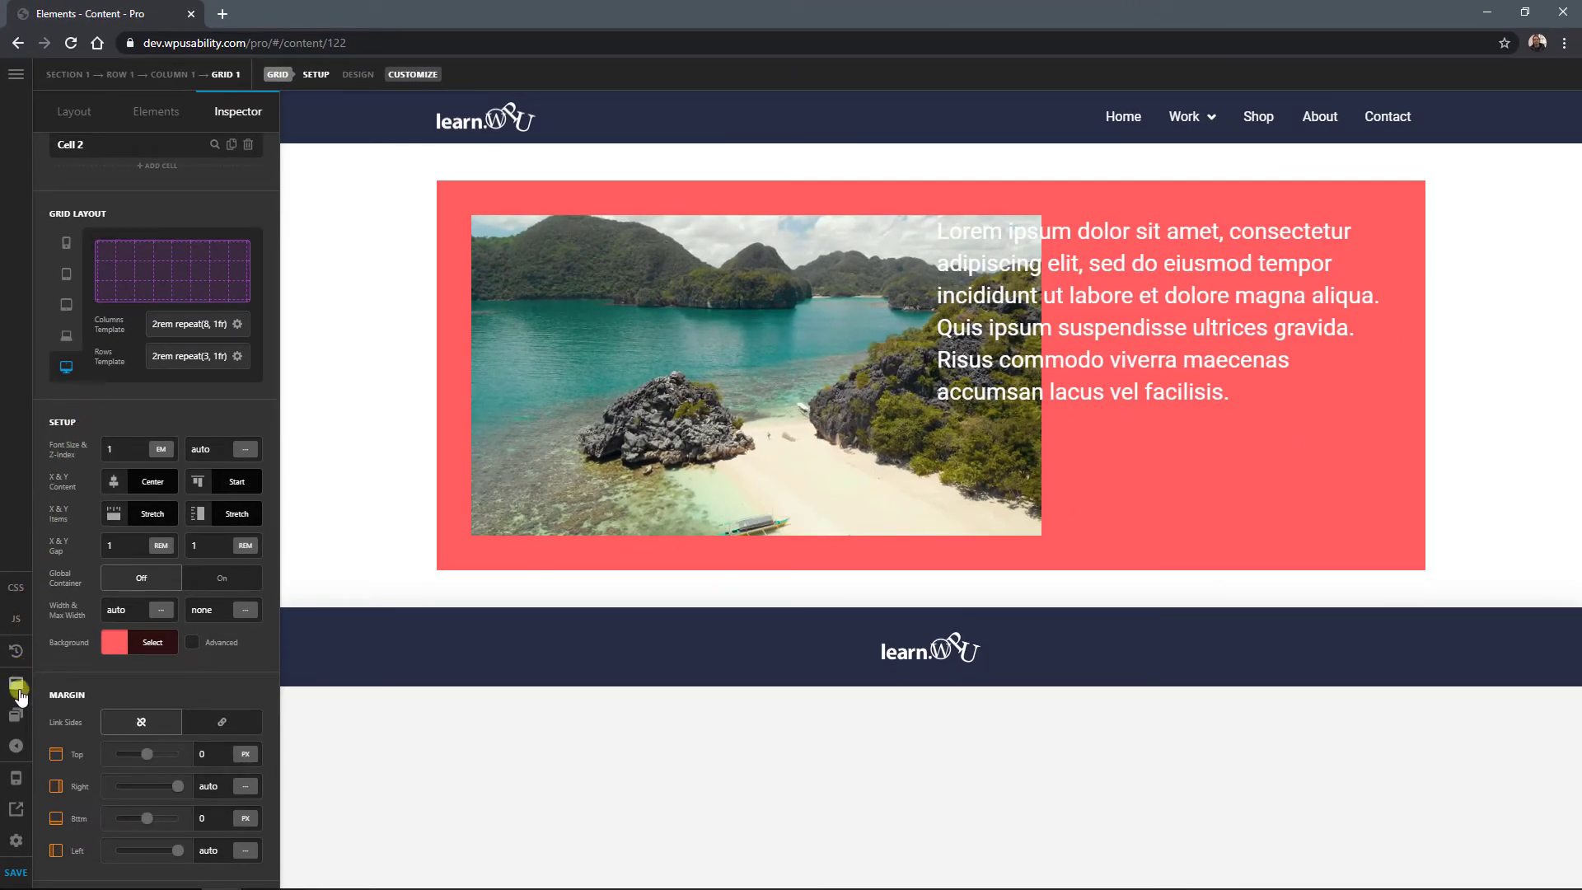
Preview the page at the laptop breakpoint and check the image cell's placement there, returning to the grid's settings
left_click(16, 781)
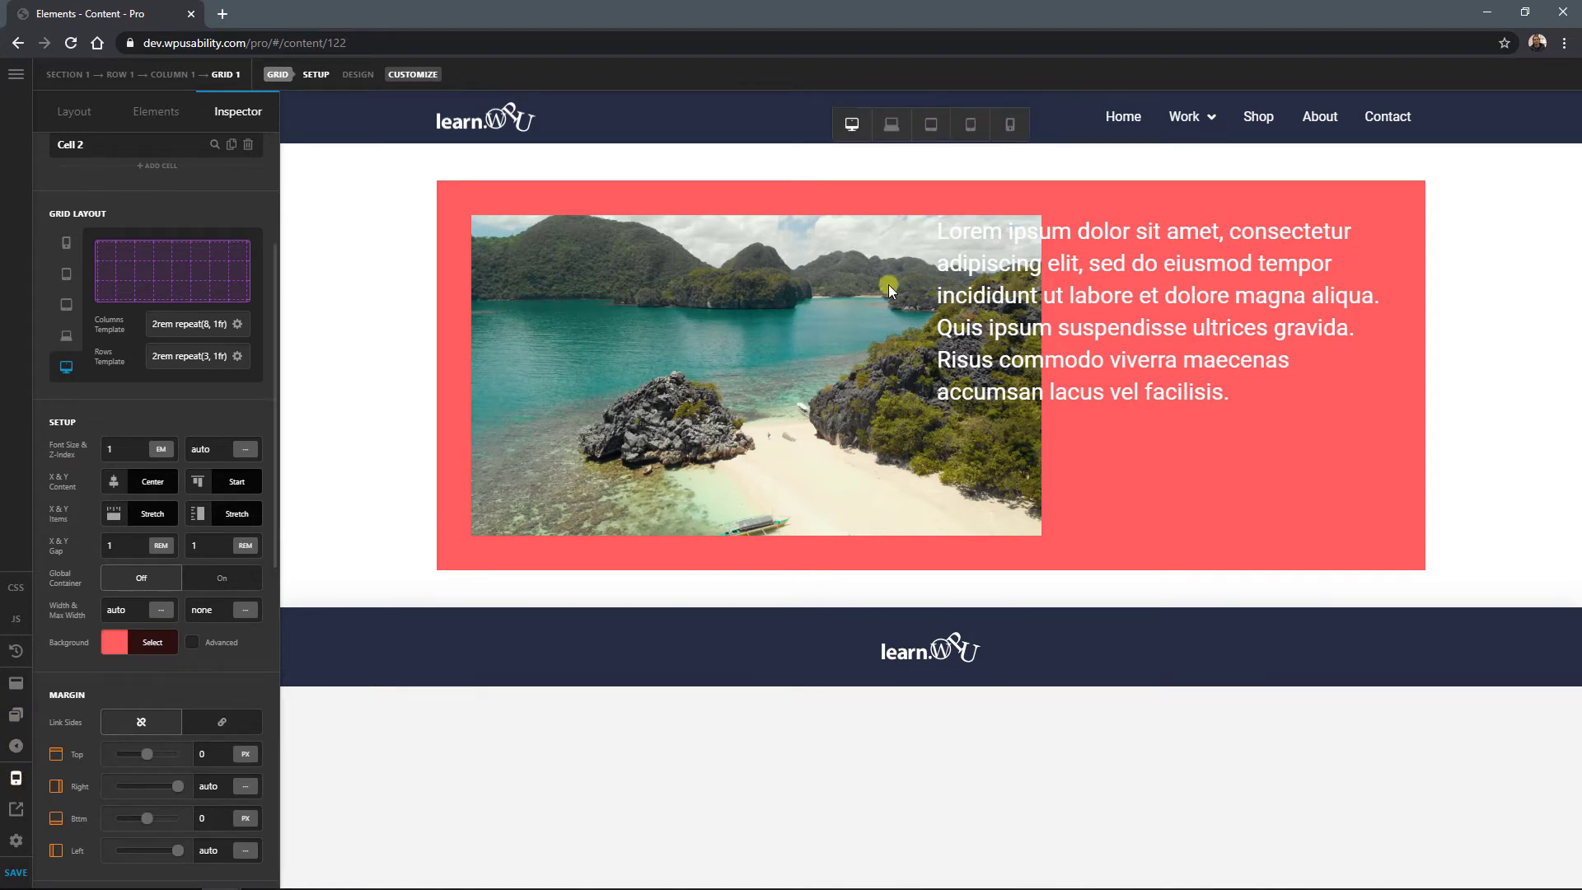
left_click(892, 124)
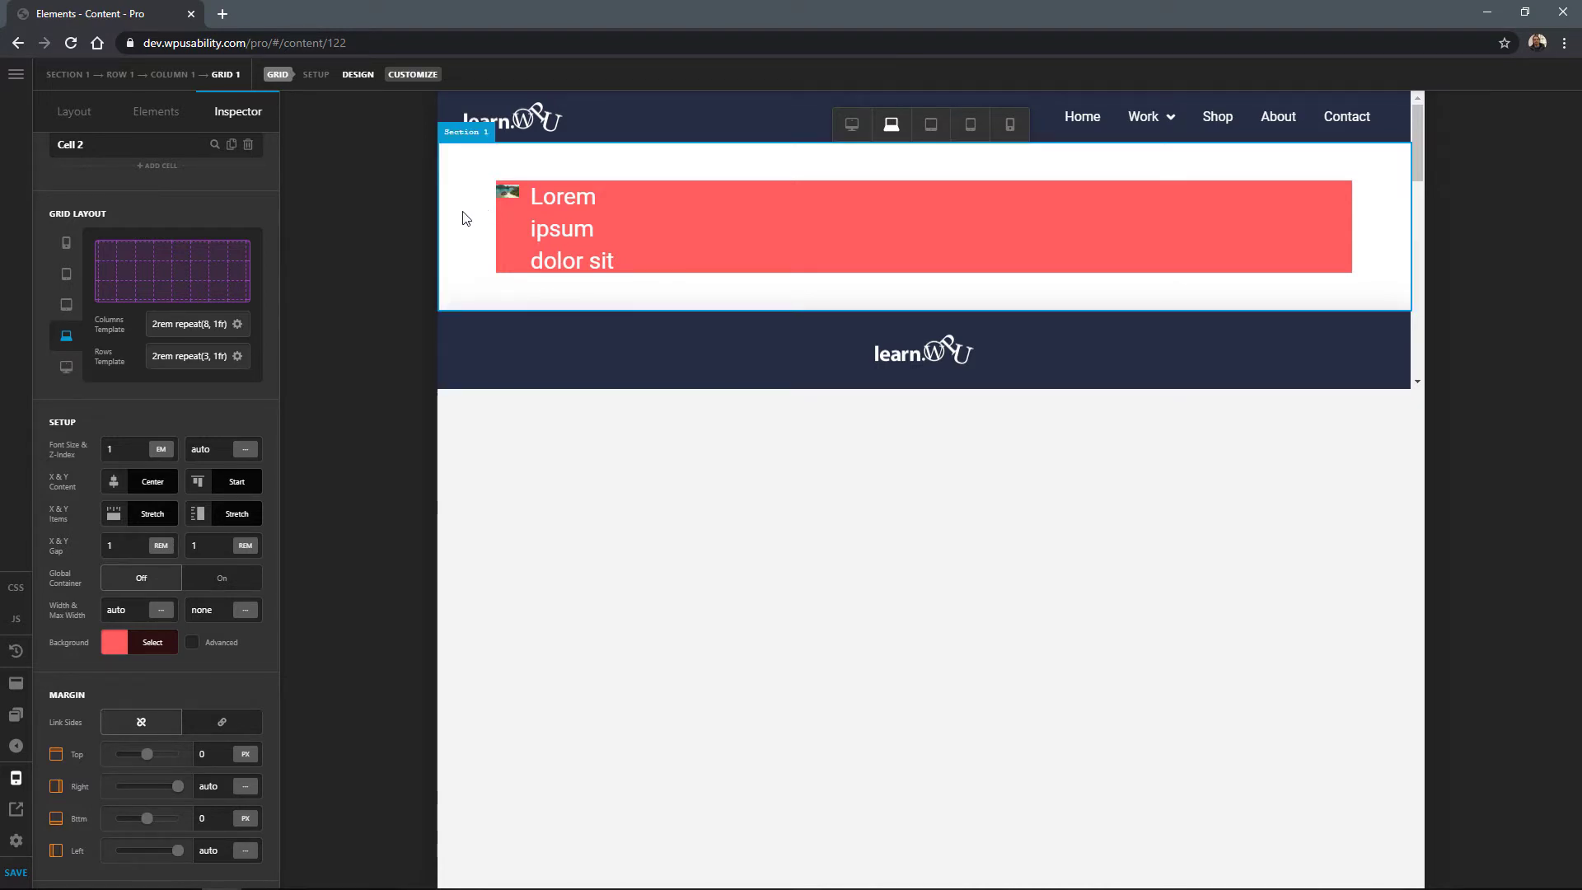
left_click(506, 192)
left_click(271, 74)
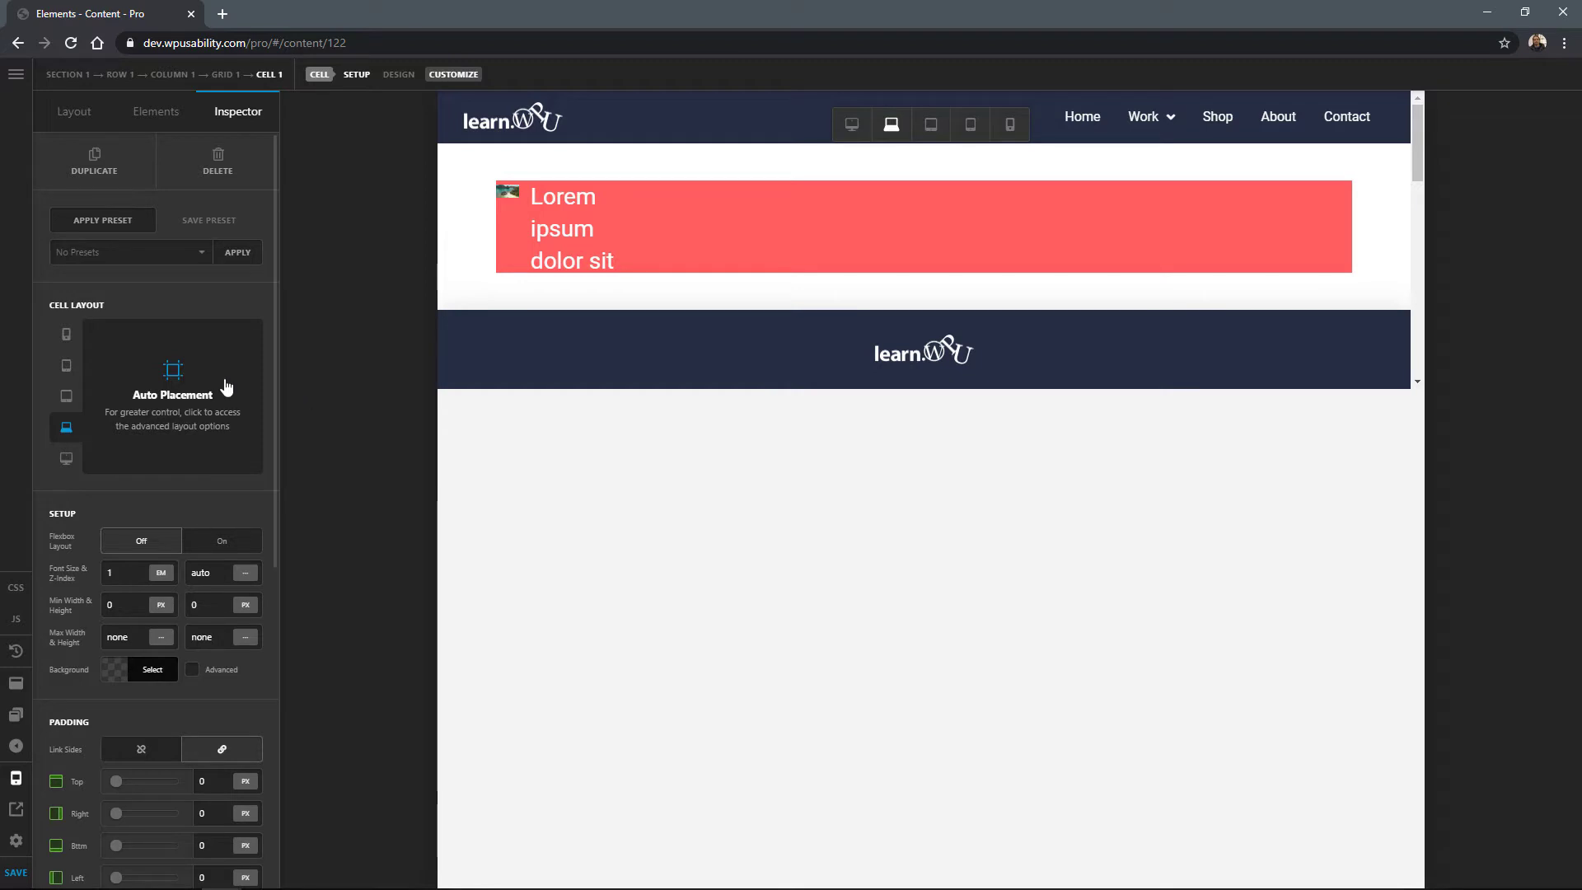
left_click(728, 250)
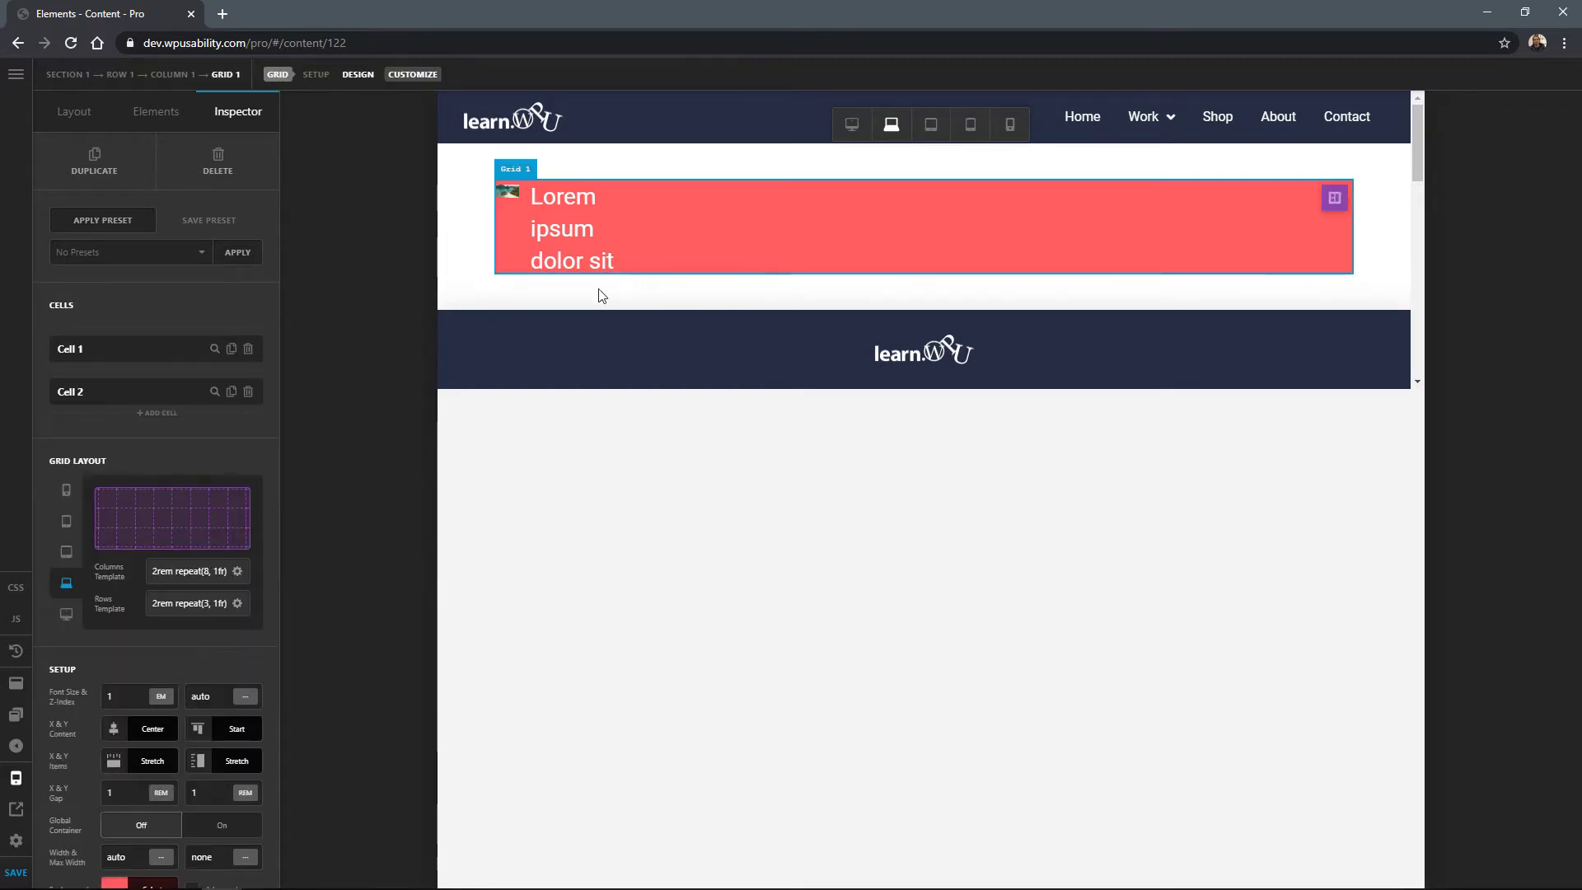
Rename the grid's first cell to Image and its second cell to Text
left_click(74, 347)
left_click_drag(81, 348, 58, 354)
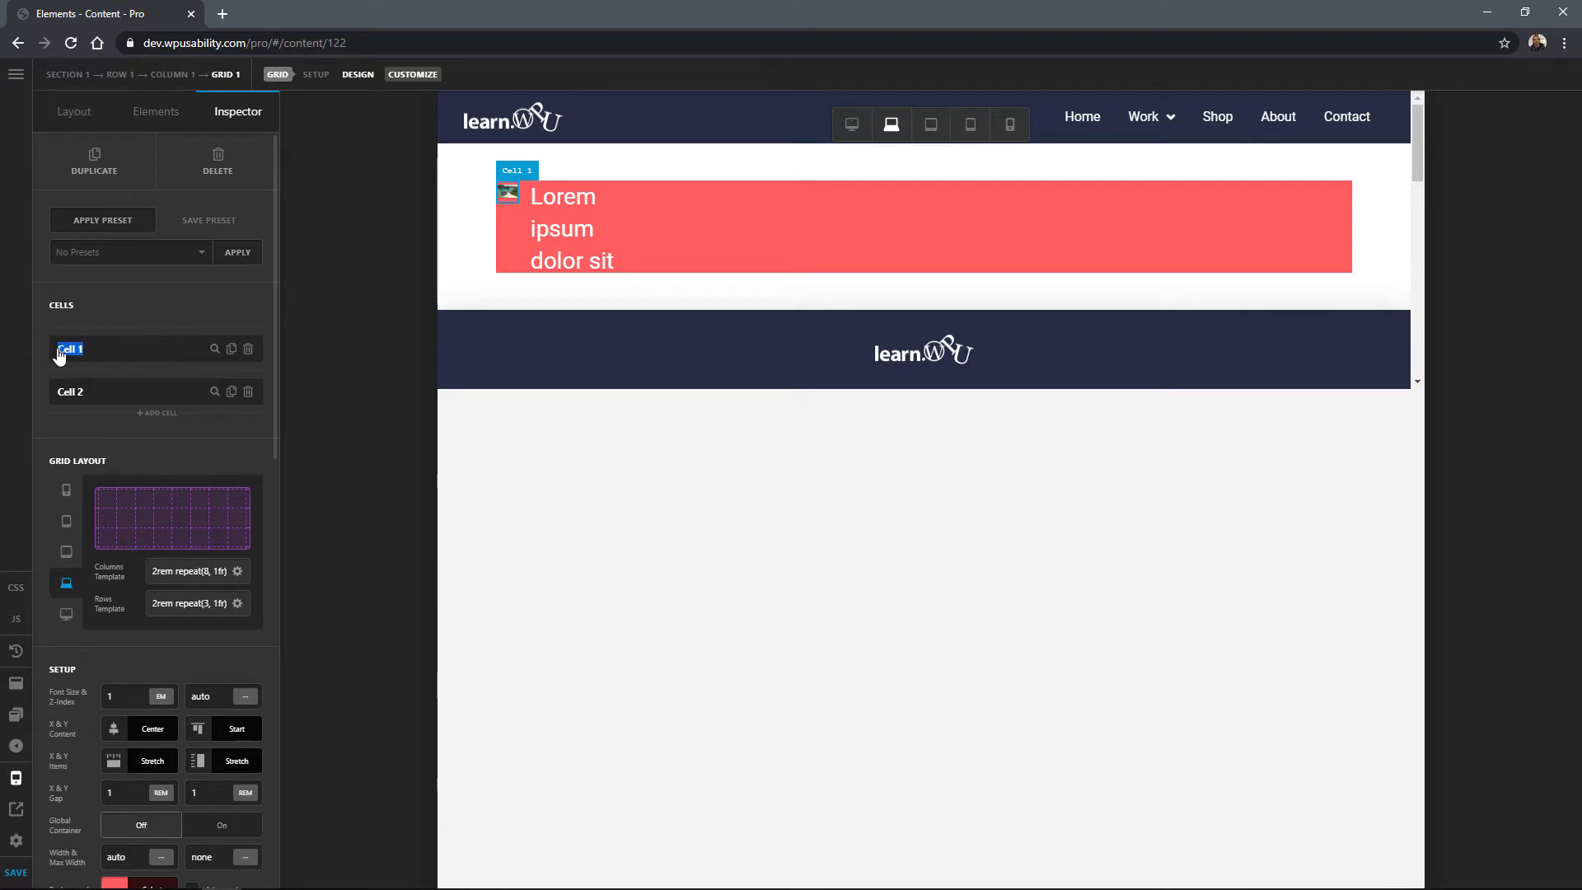
type("image")
left_click(60, 394)
left_click_drag(84, 393, 51, 388)
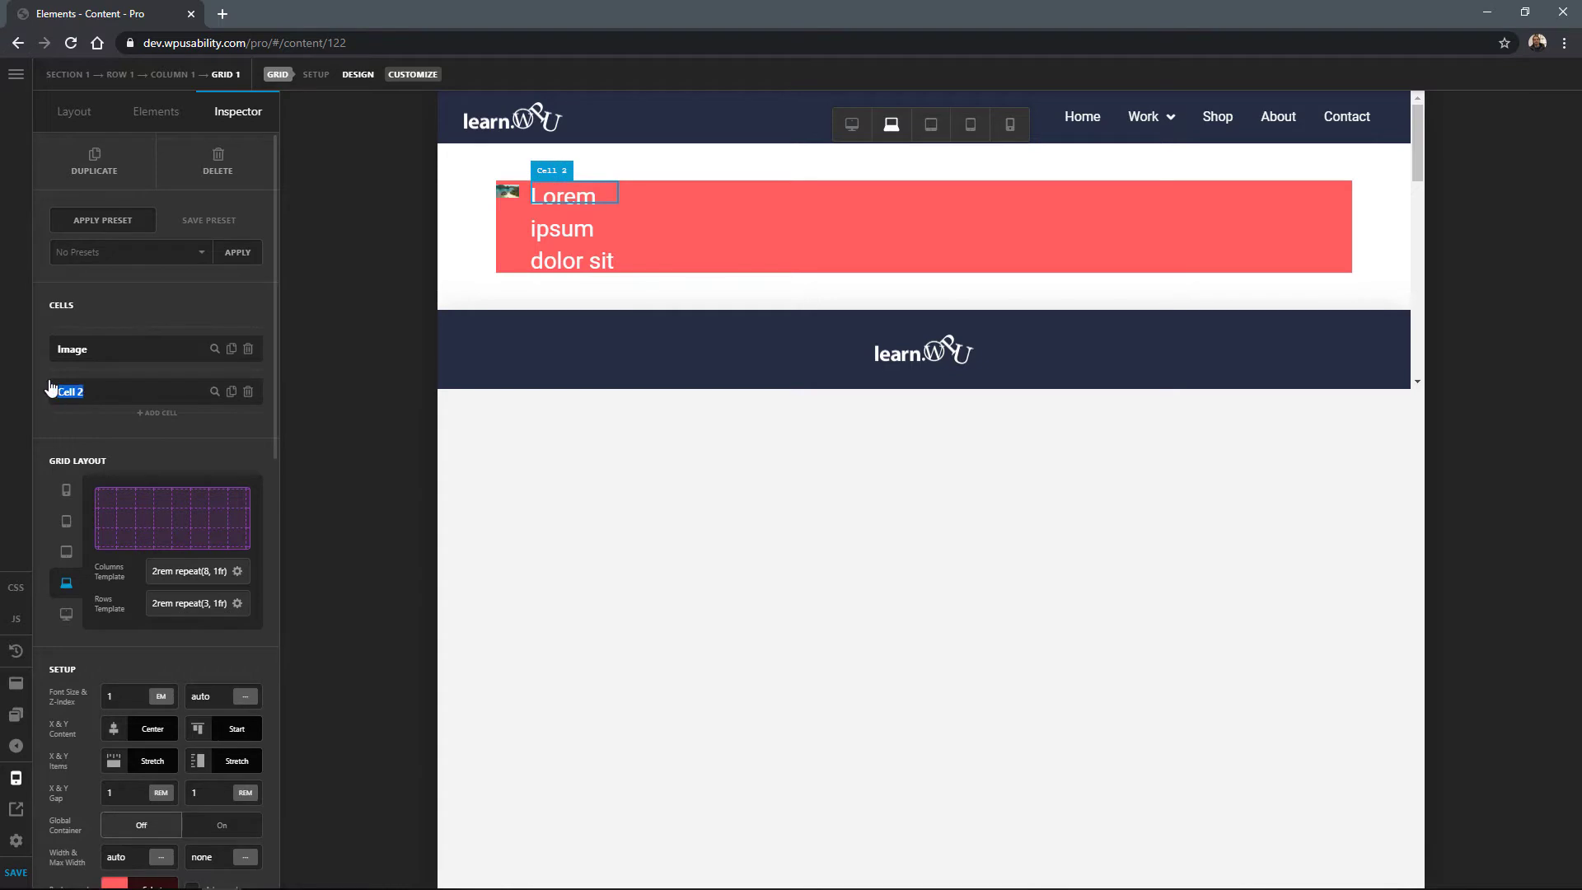
type("Text")
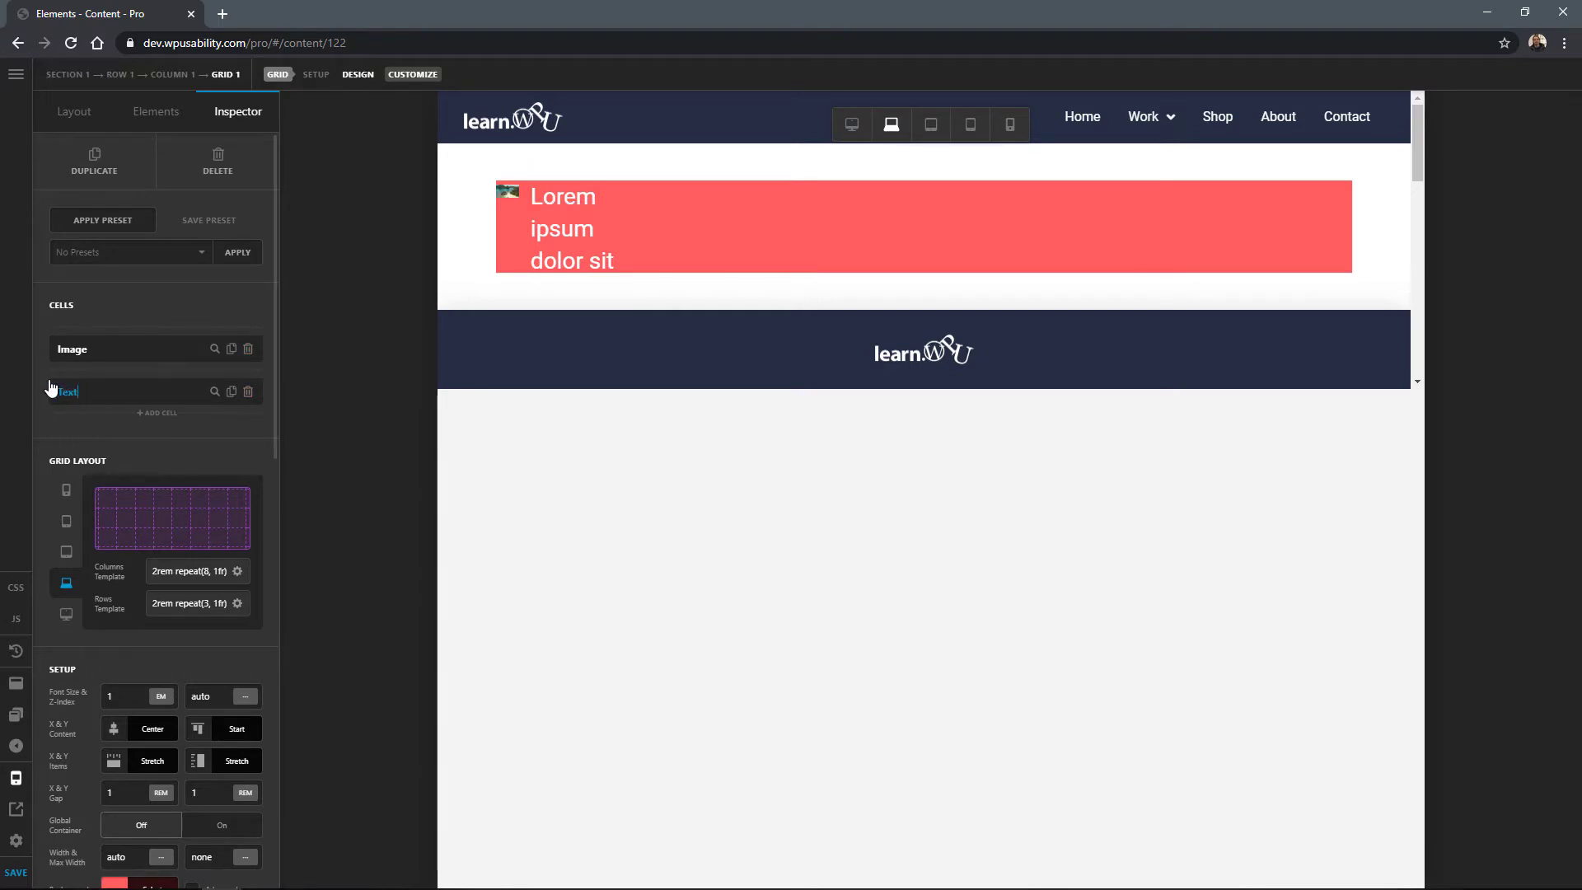
key("Return")
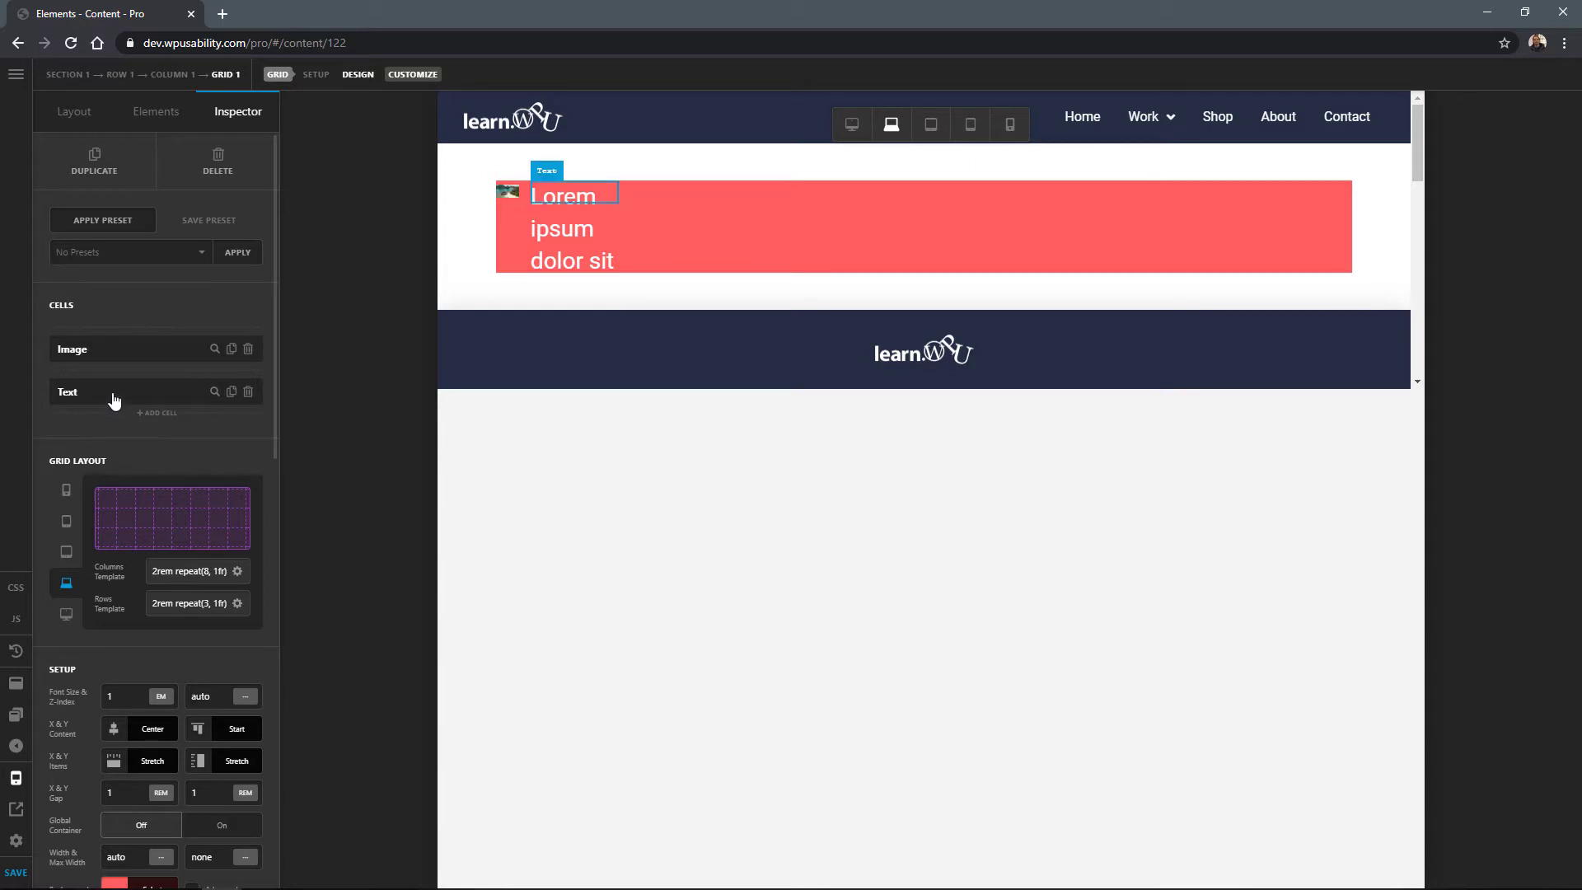
Try the Text cell ahead of the Image cell in the cell order, and restore the original order
left_click_drag(113, 384, 112, 340)
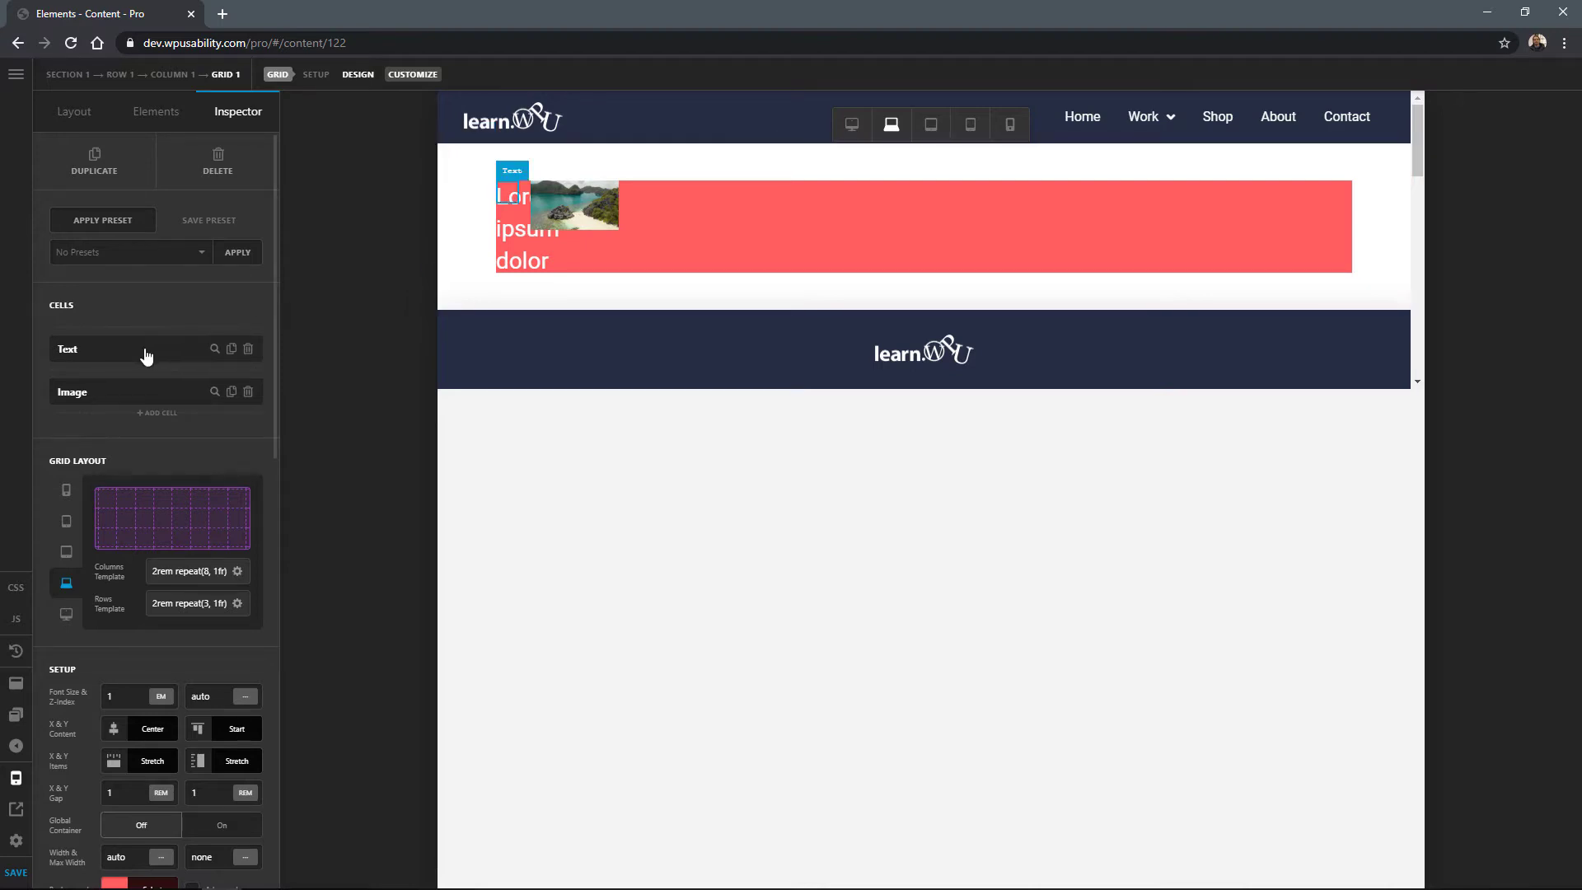
left_click_drag(145, 356, 145, 399)
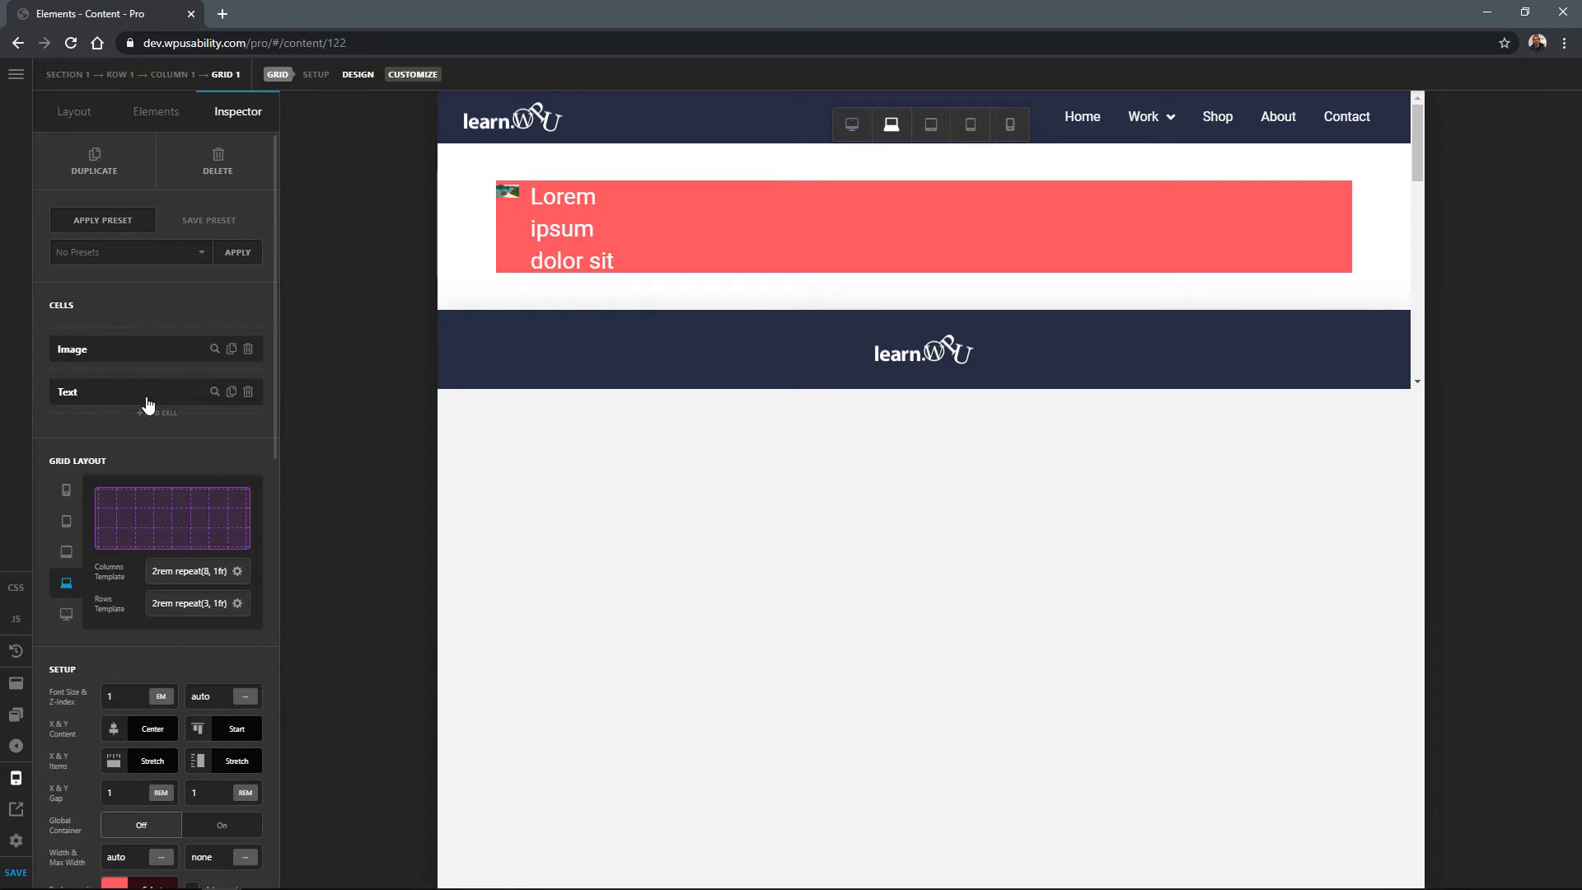
Apply the Image cell's XL position to all breakpoints
left_click(214, 349)
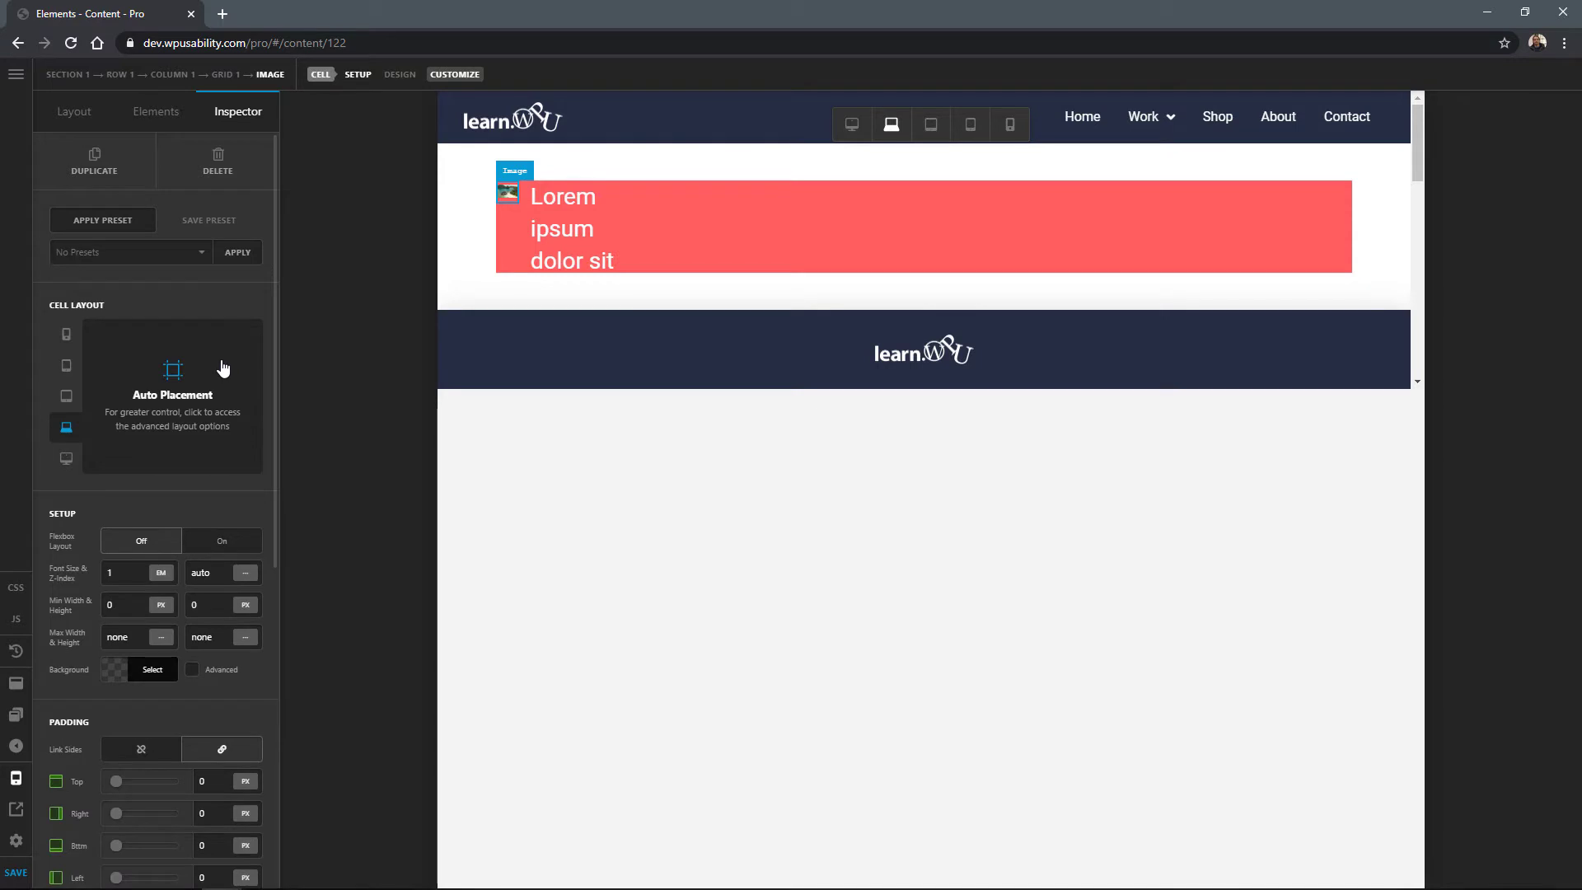
left_click(161, 373)
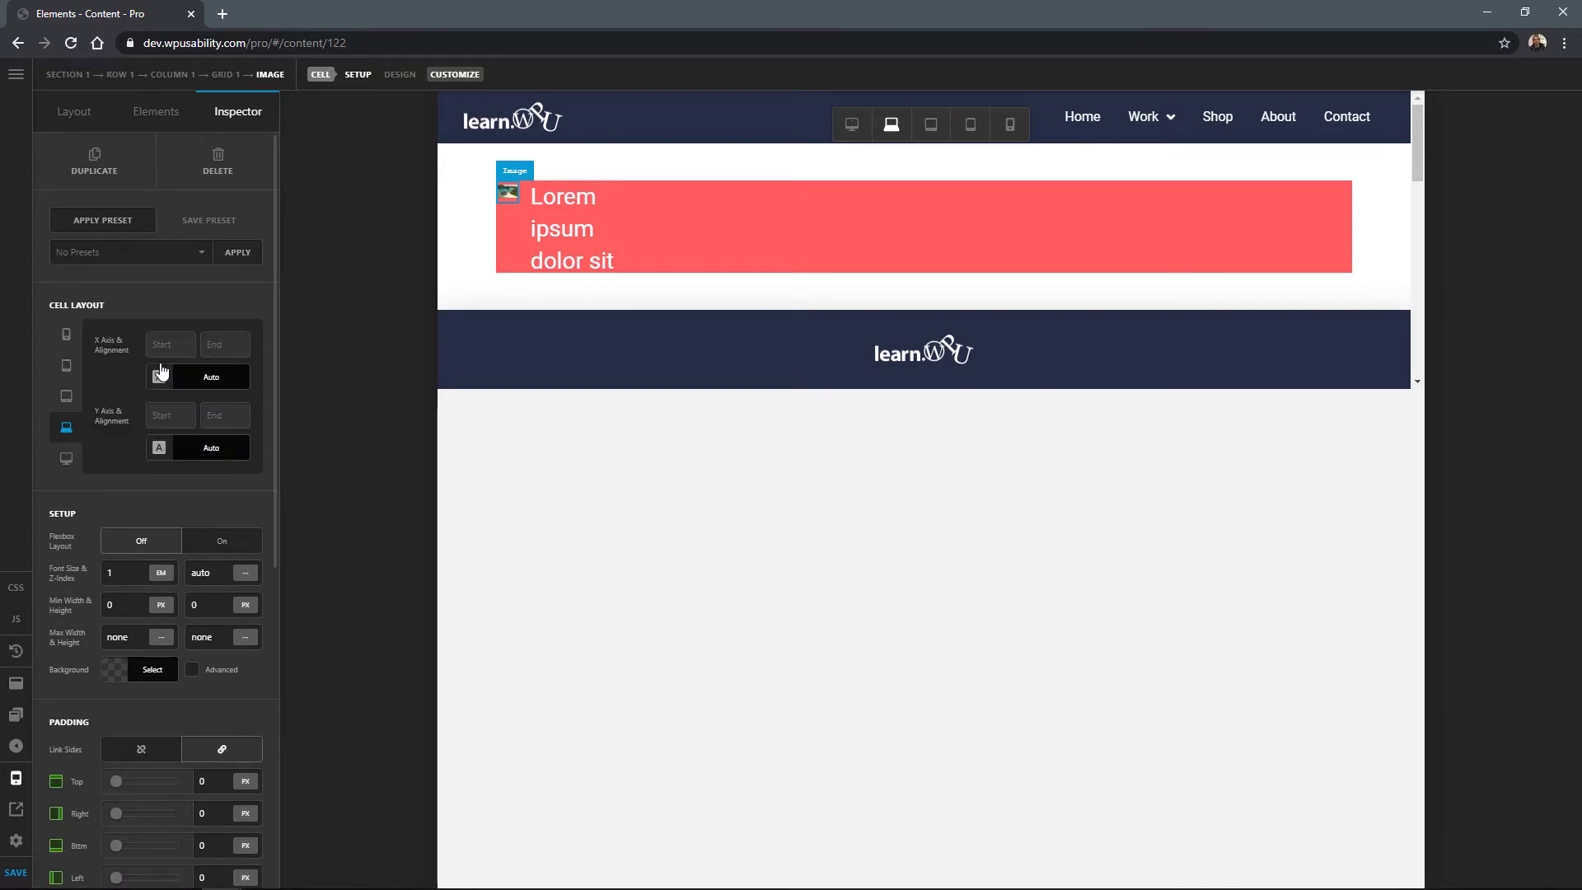
left_click(66, 459)
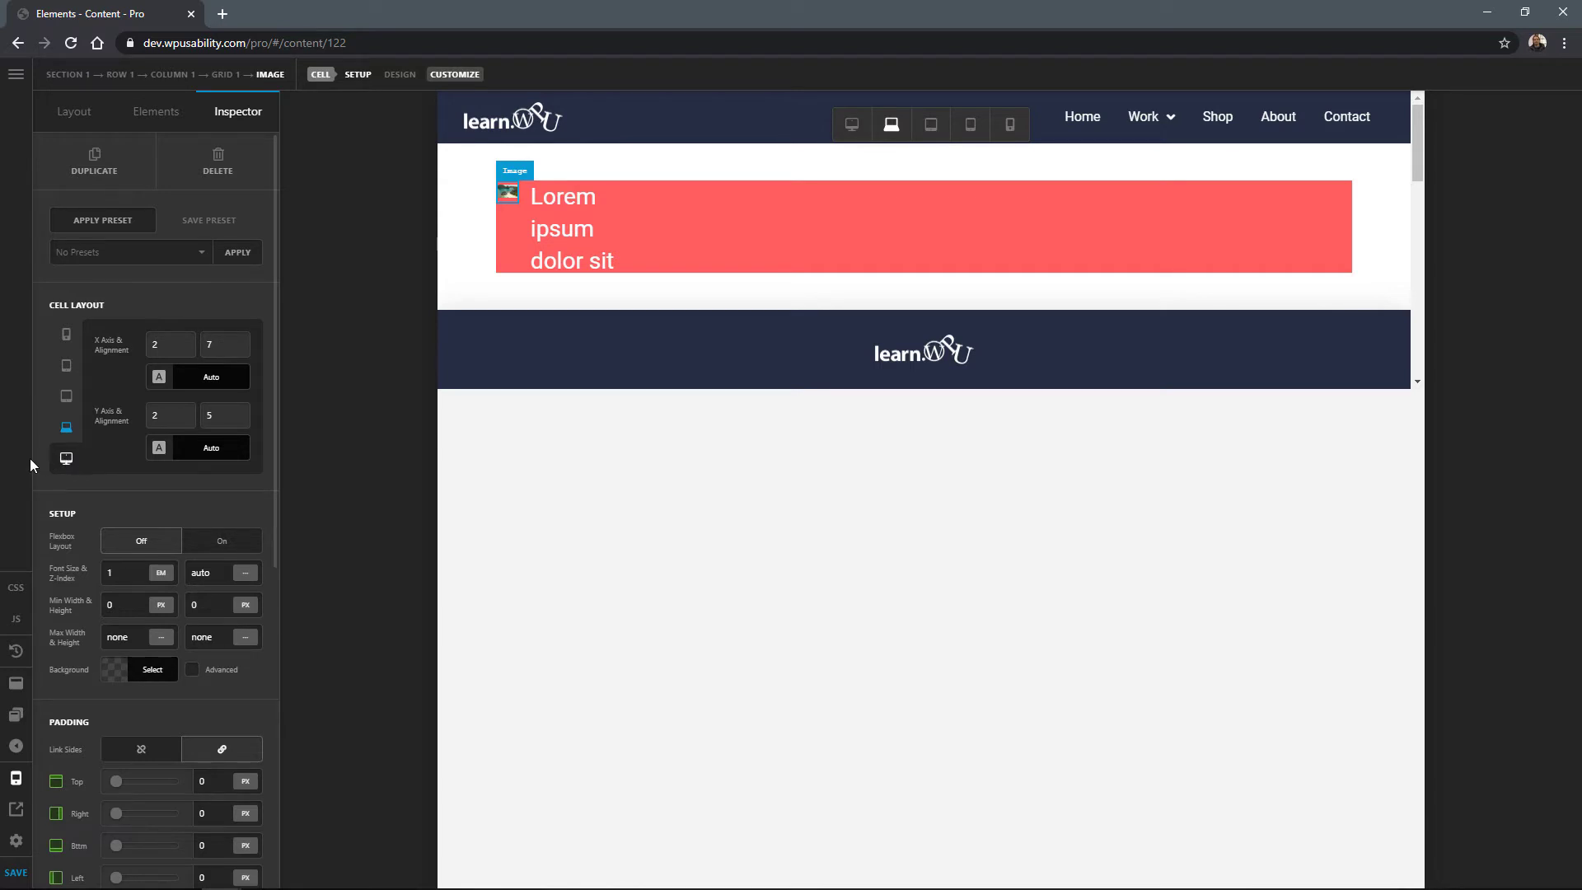
right_click(65, 460)
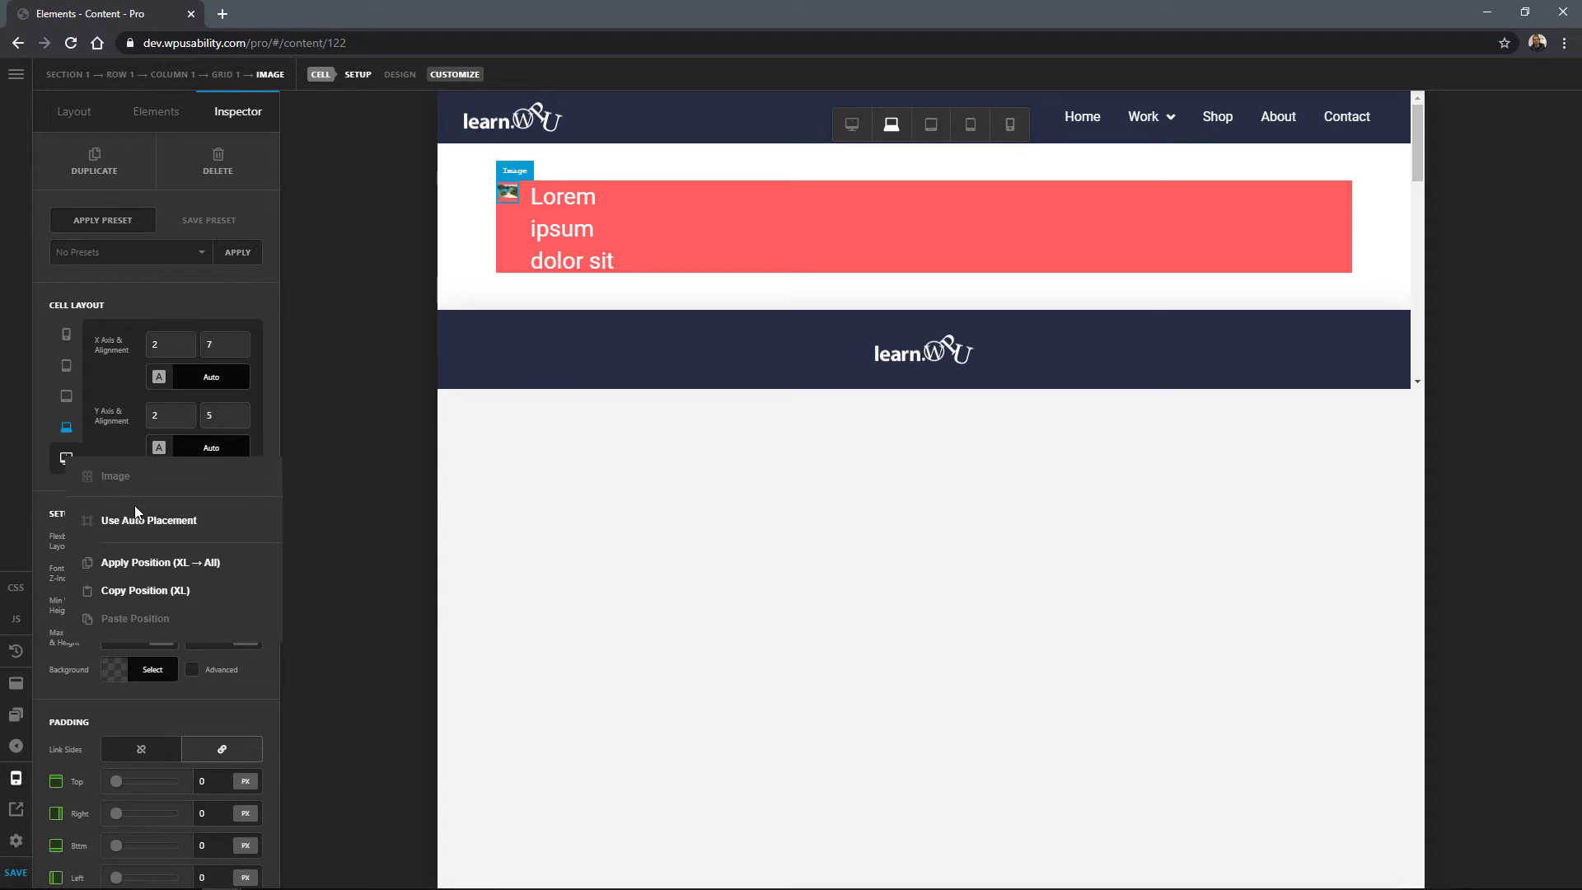
left_click(125, 564)
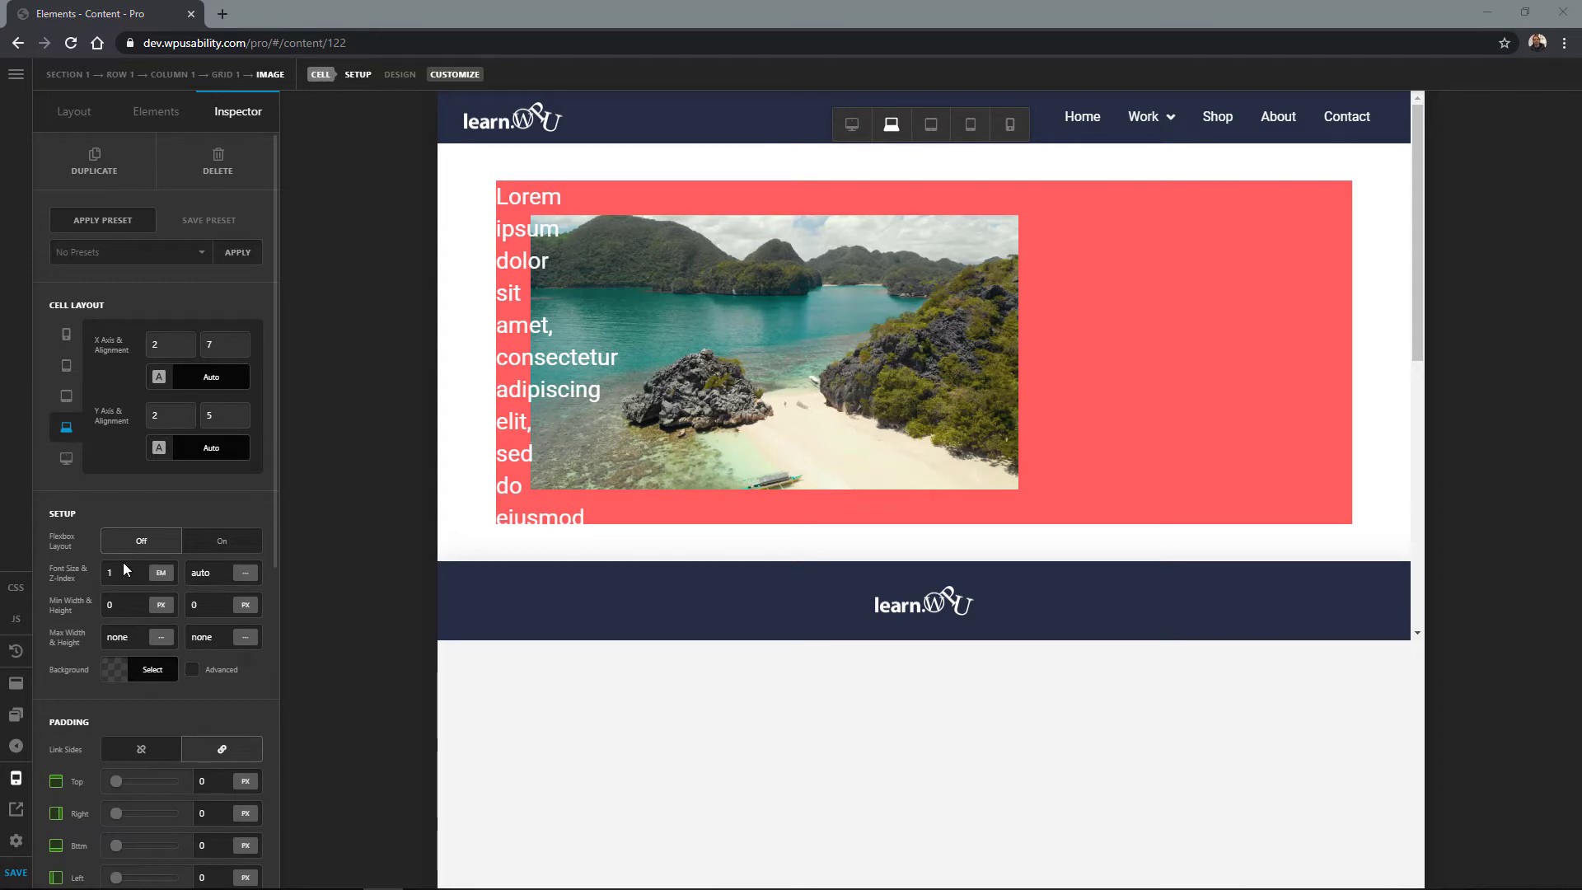
Apply the Text cell's XL position to all breakpoints
left_click(225, 76)
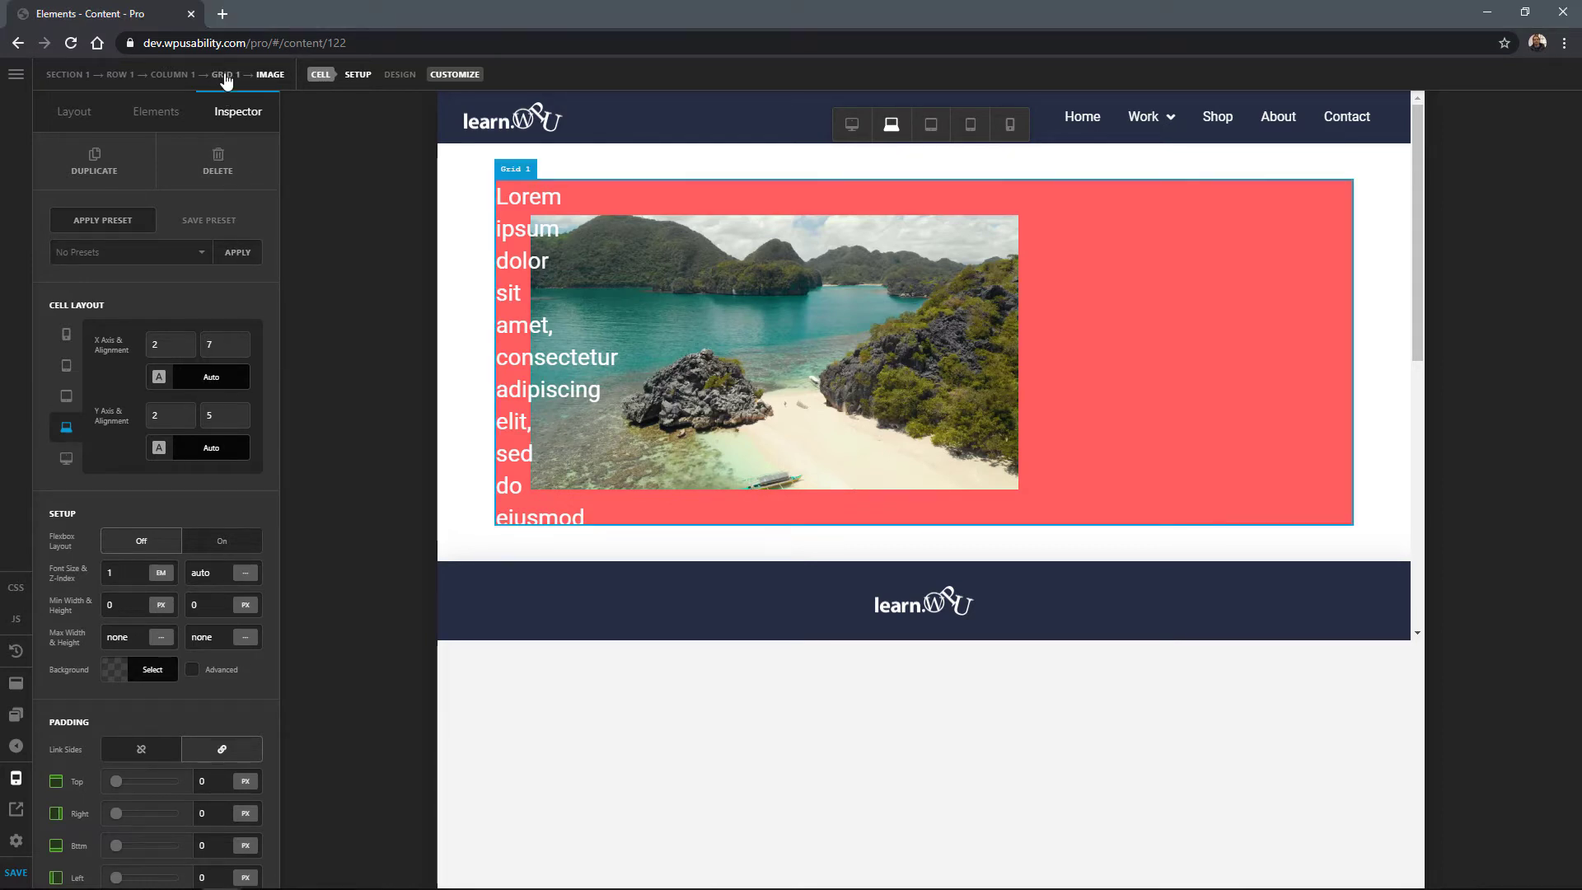
left_click(213, 394)
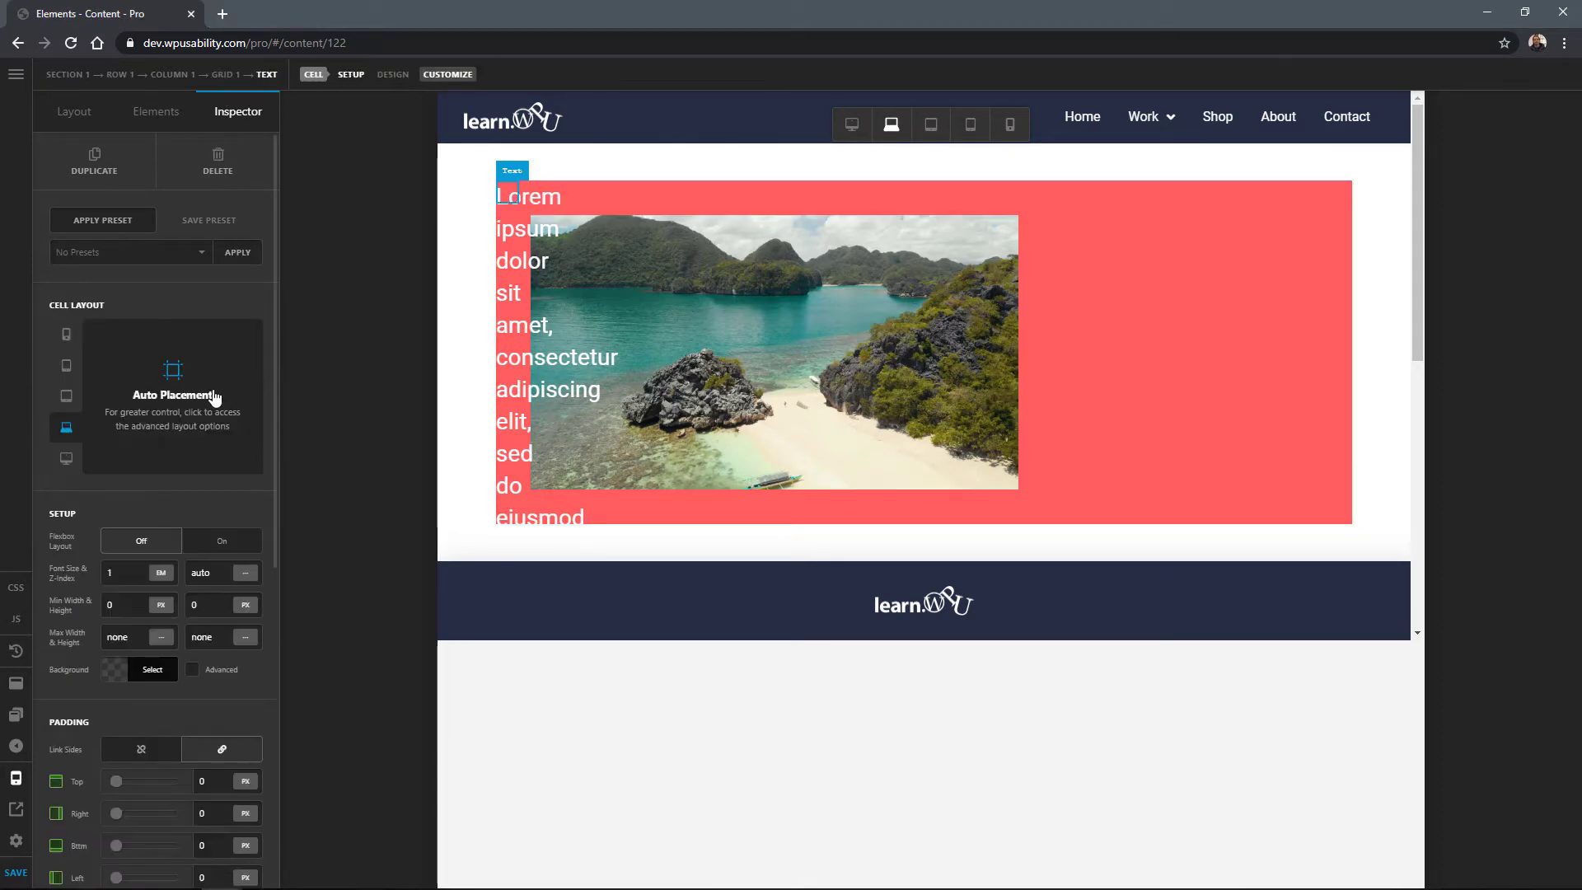
right_click(66, 458)
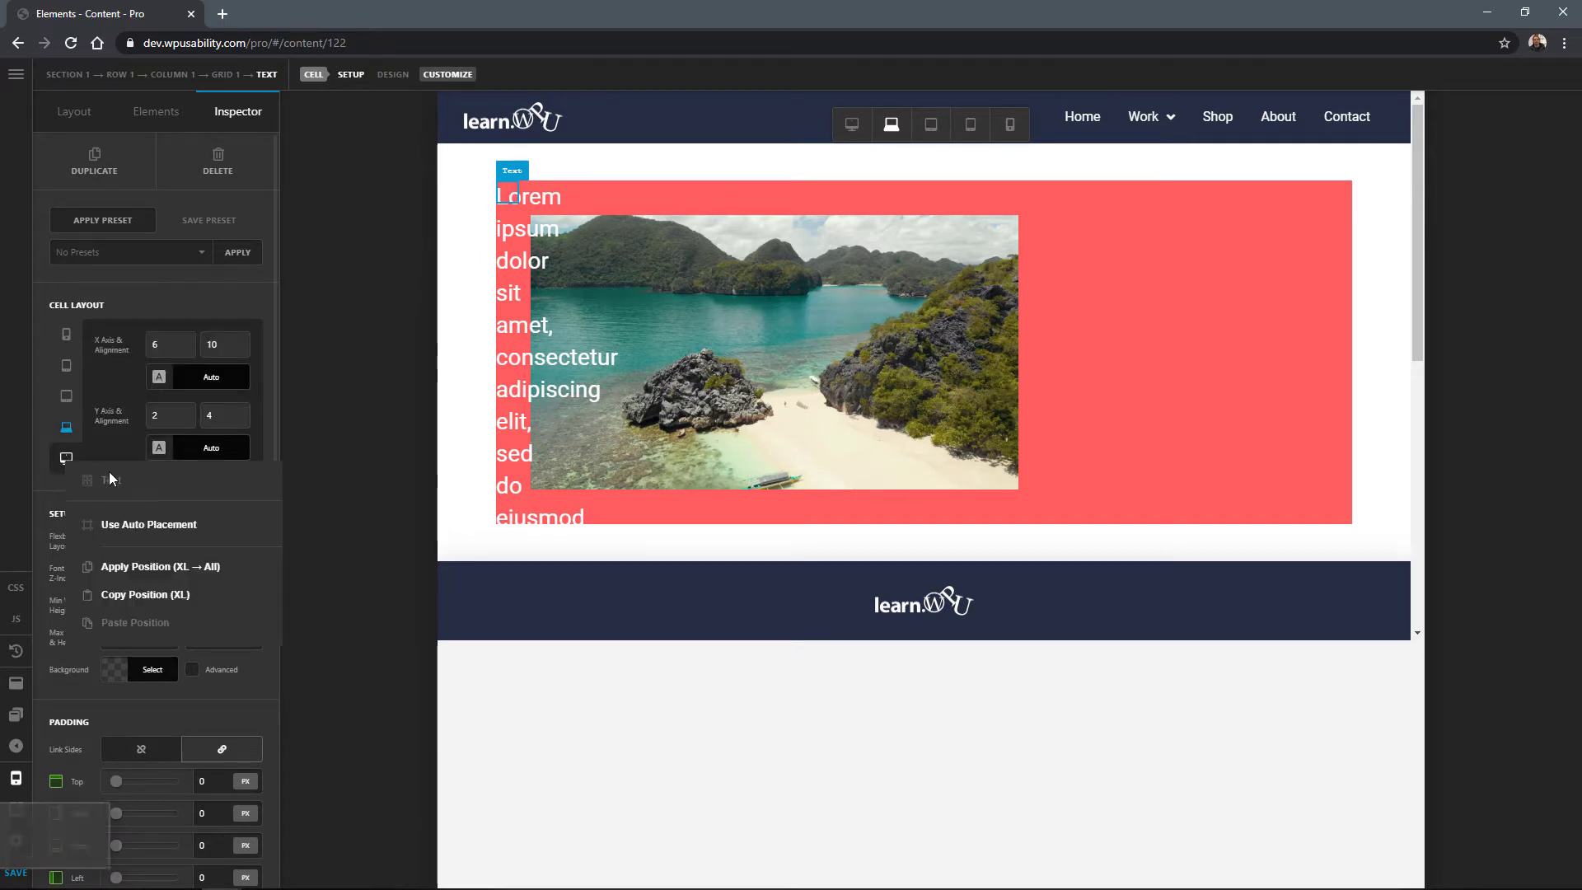
left_click(175, 566)
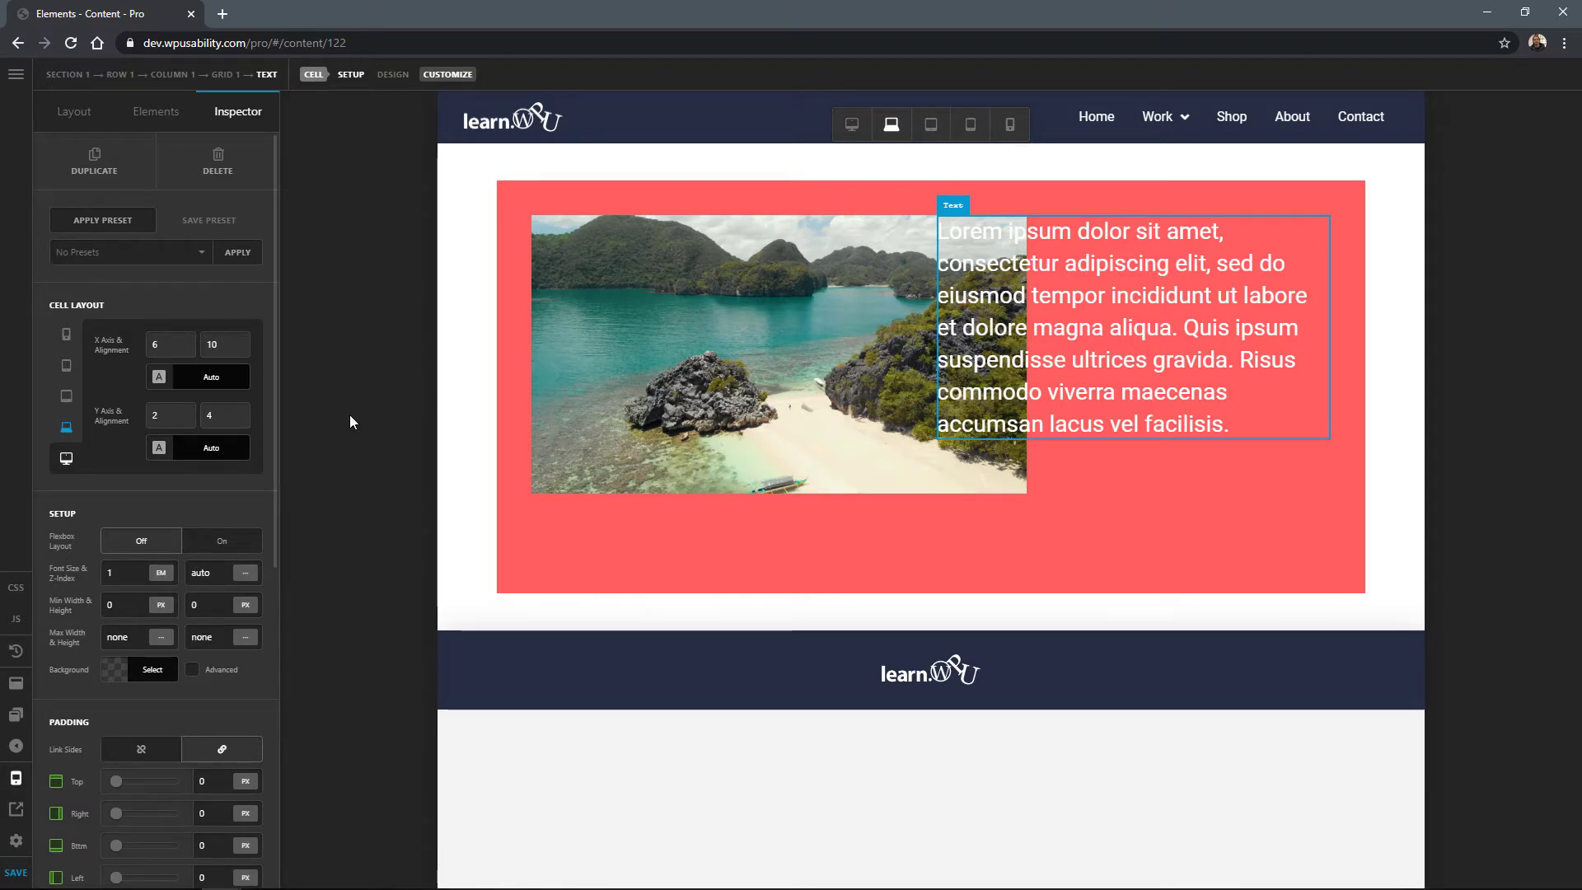
Preview the grid at the three smallest breakpoints, and examine its cell areas in visual editing at the smallest one
left_click(931, 125)
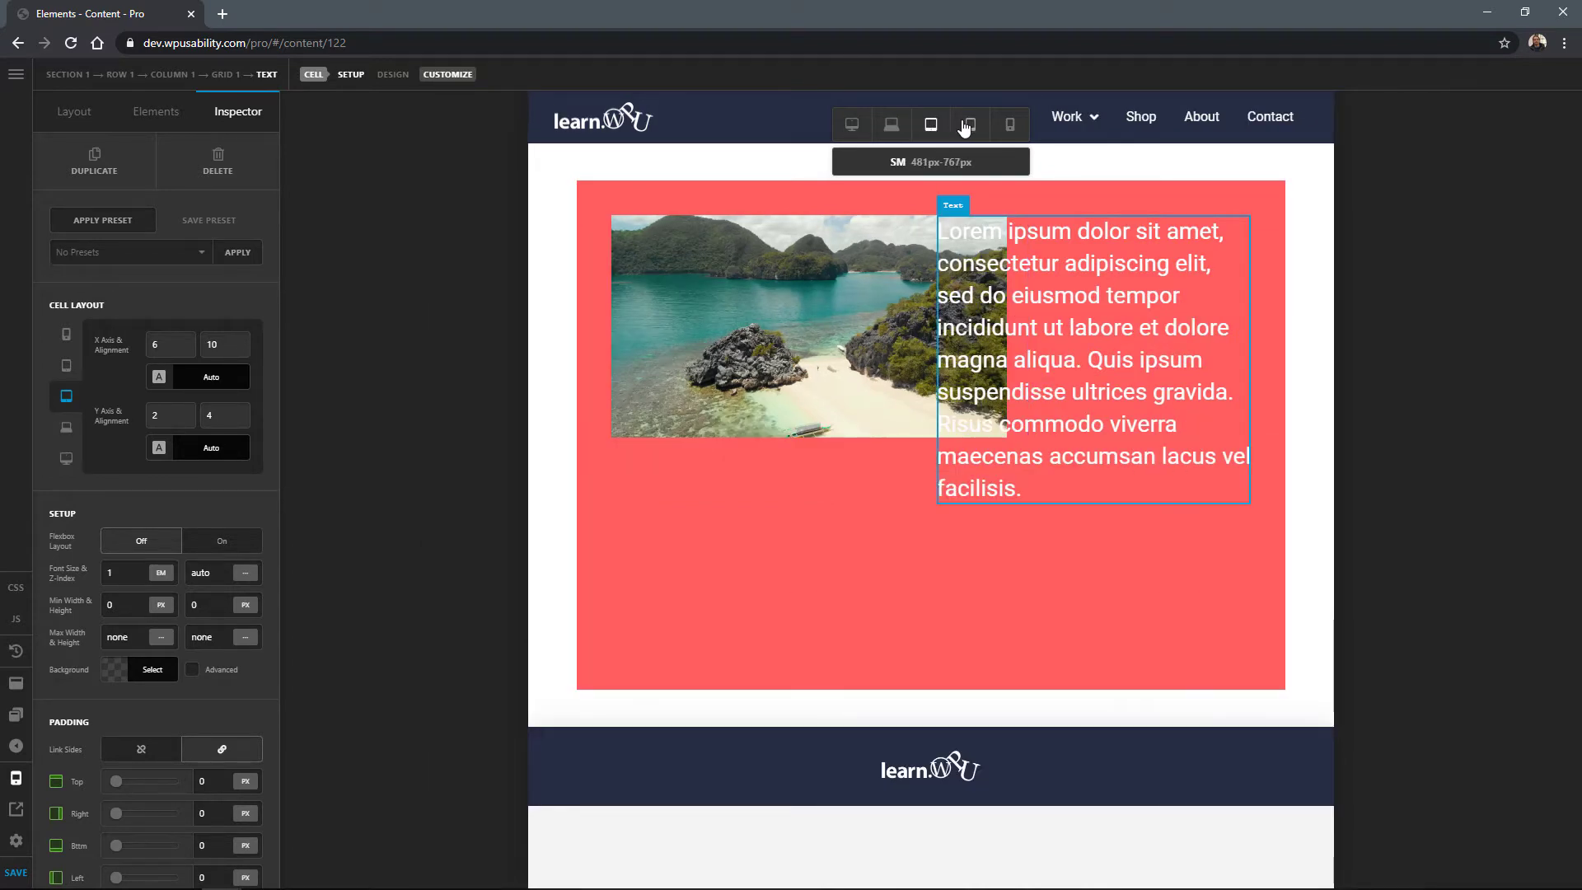
left_click(968, 124)
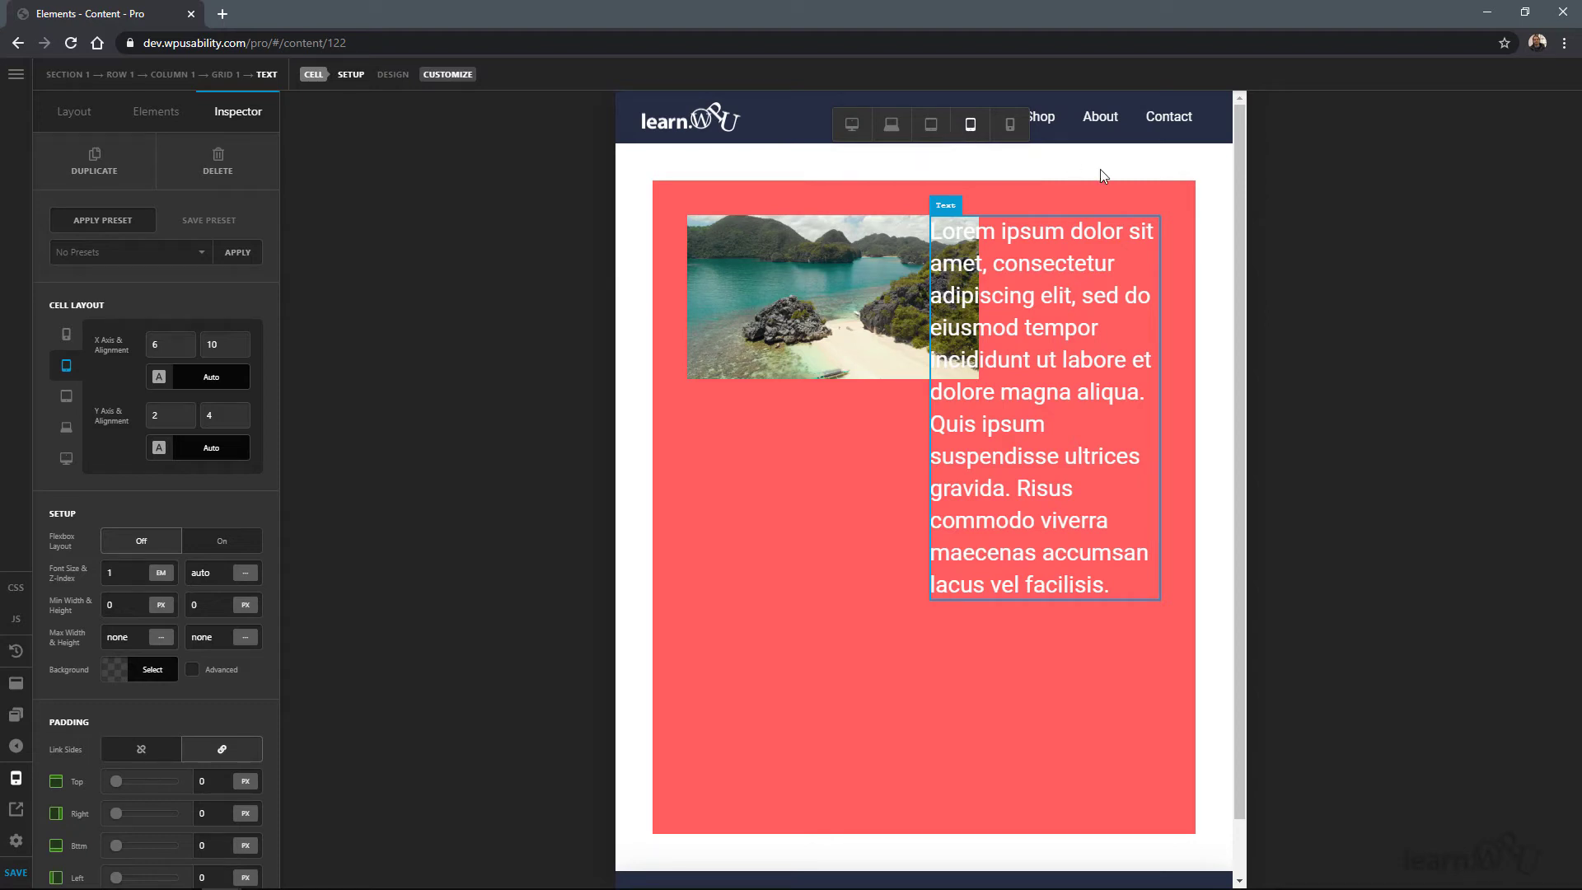
left_click(1007, 125)
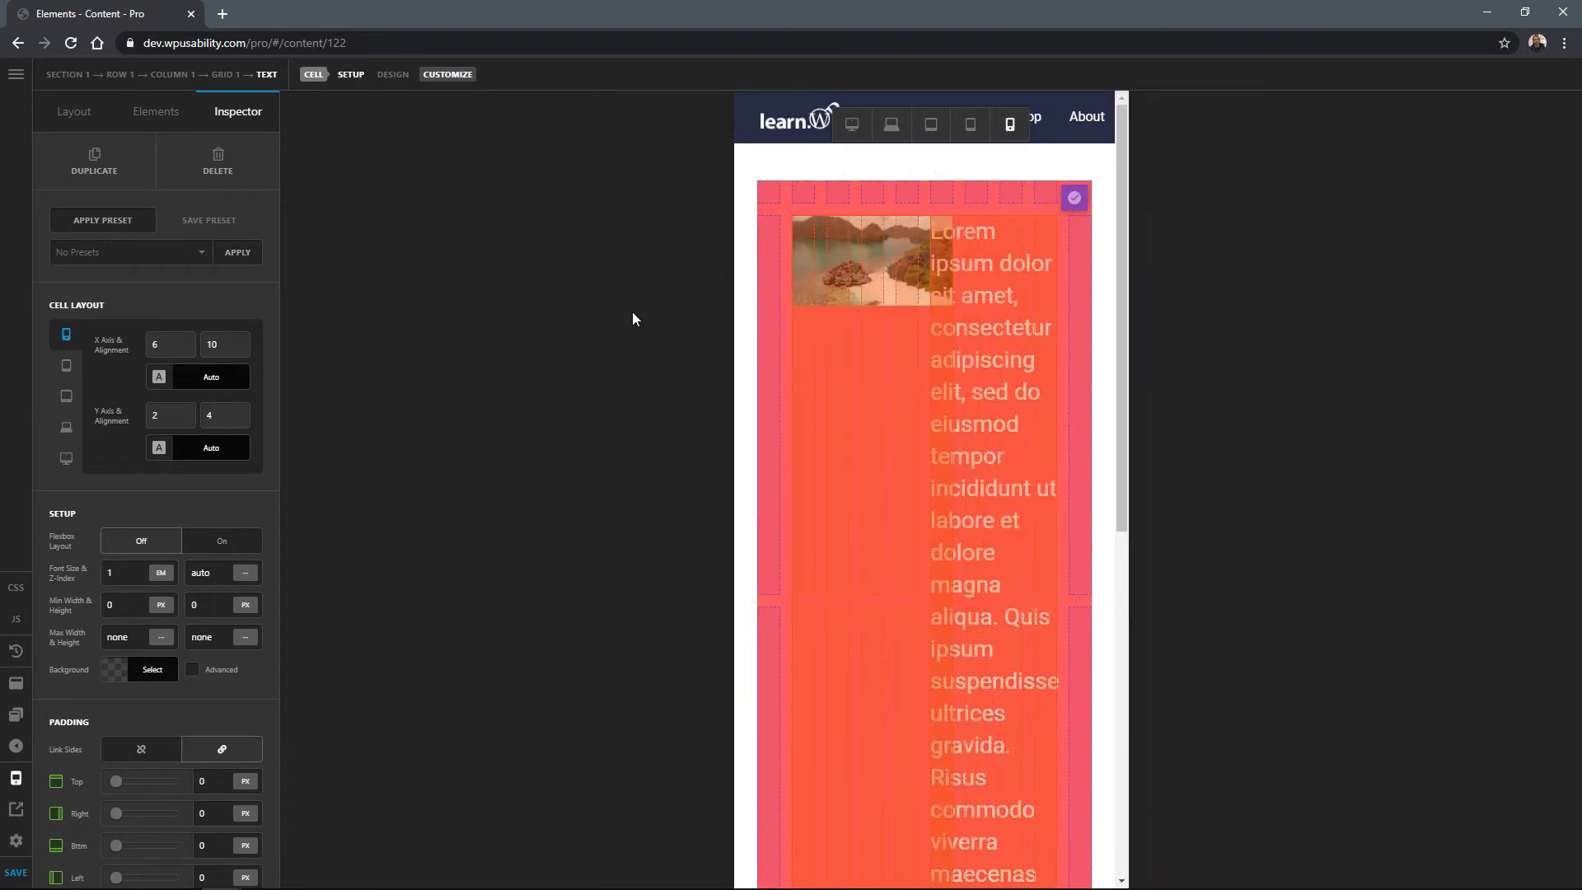
left_click(1074, 200)
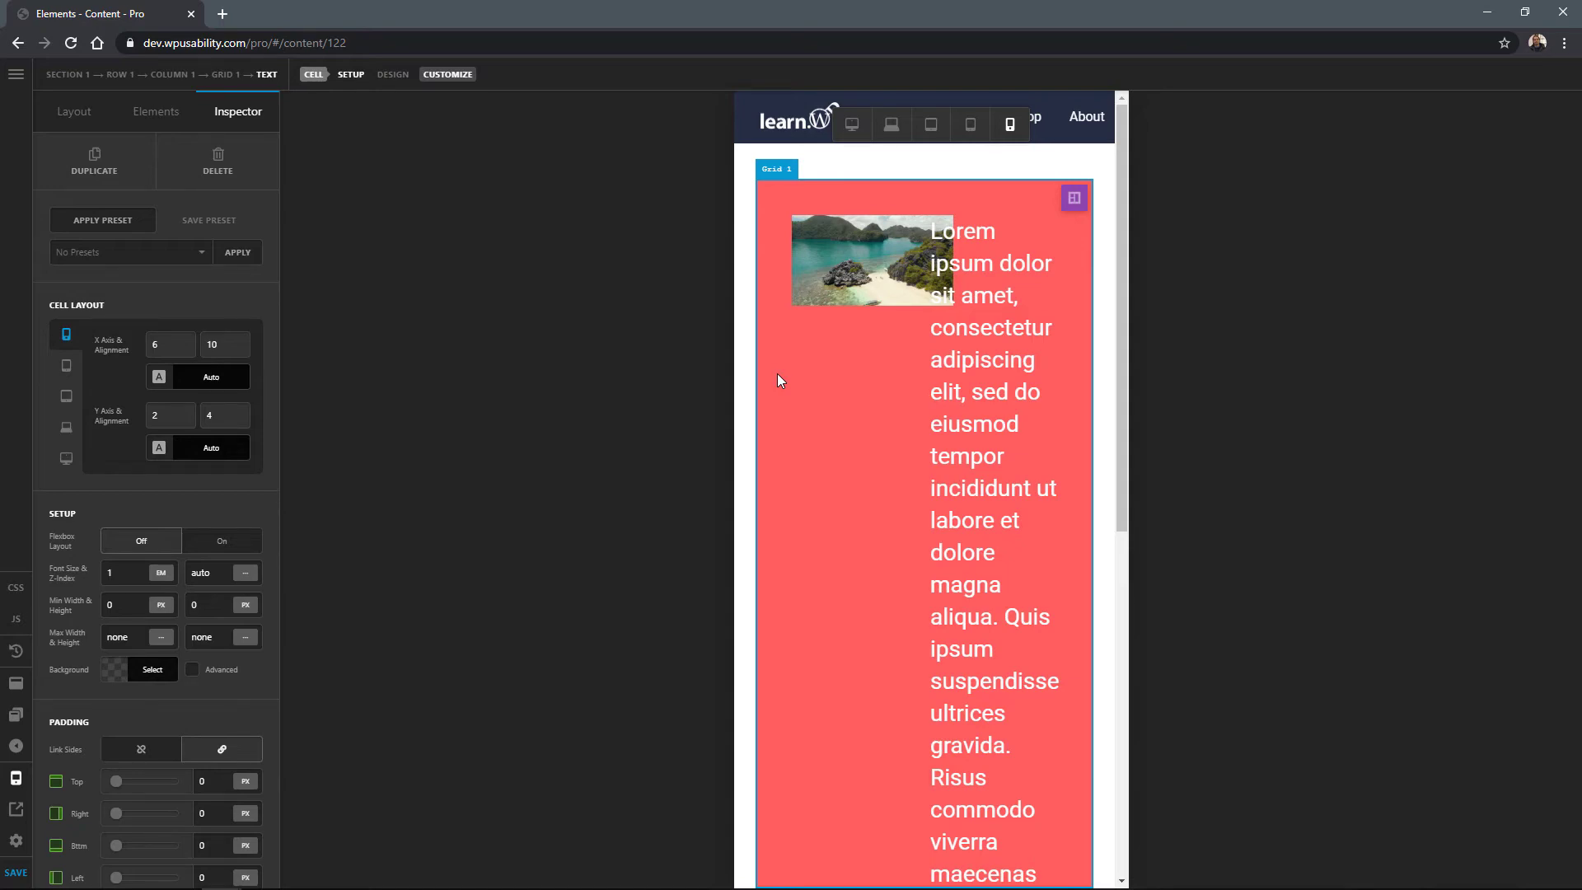
left_click(1073, 198)
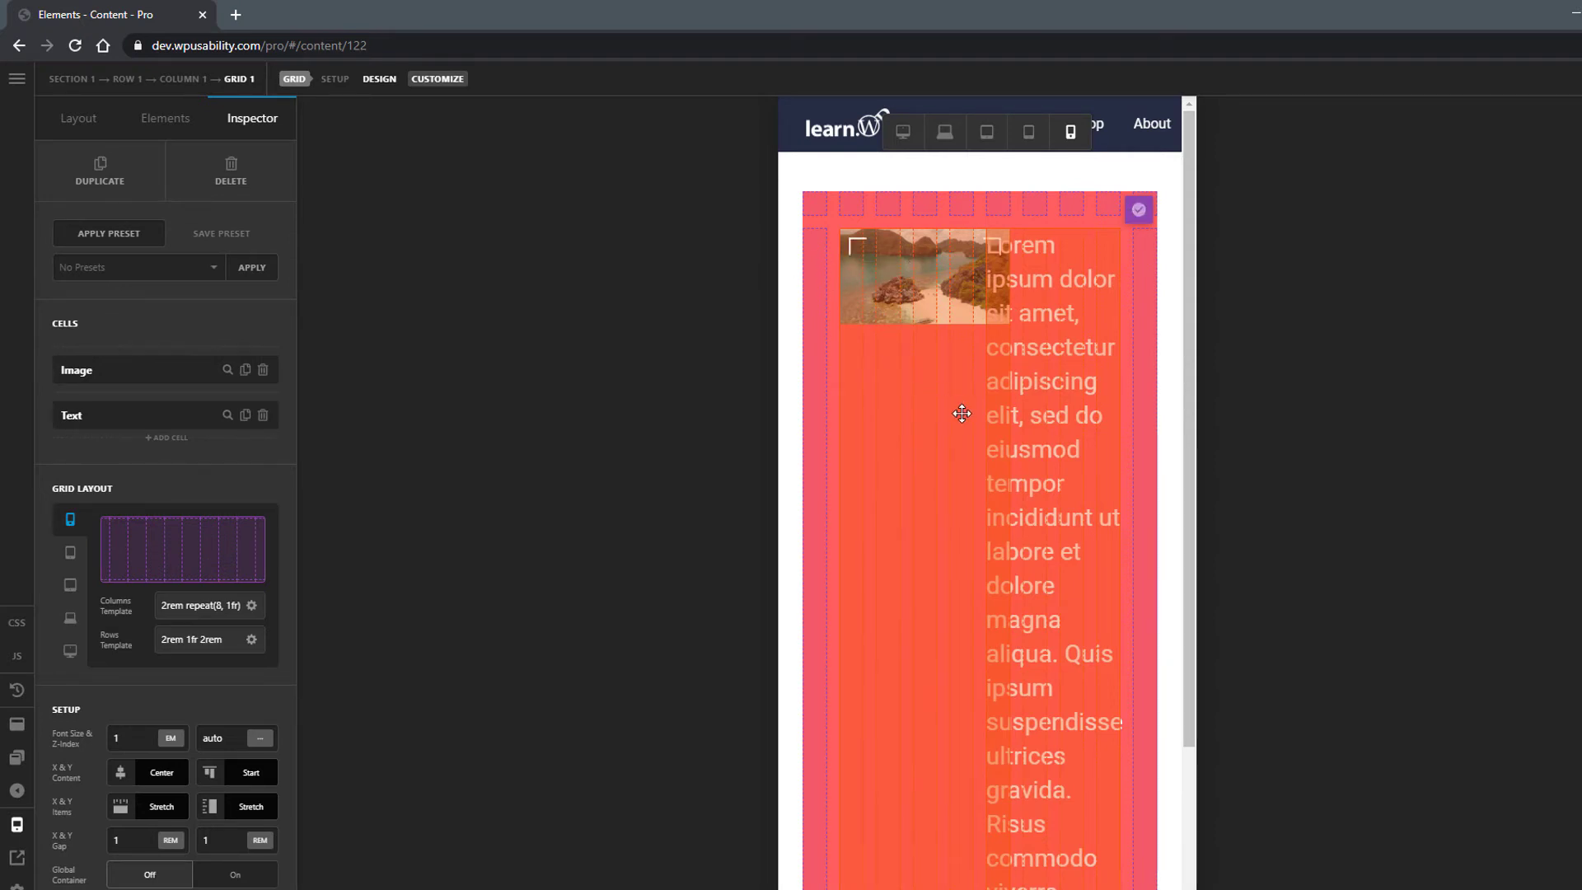
left_click_drag(955, 415, 840, 352)
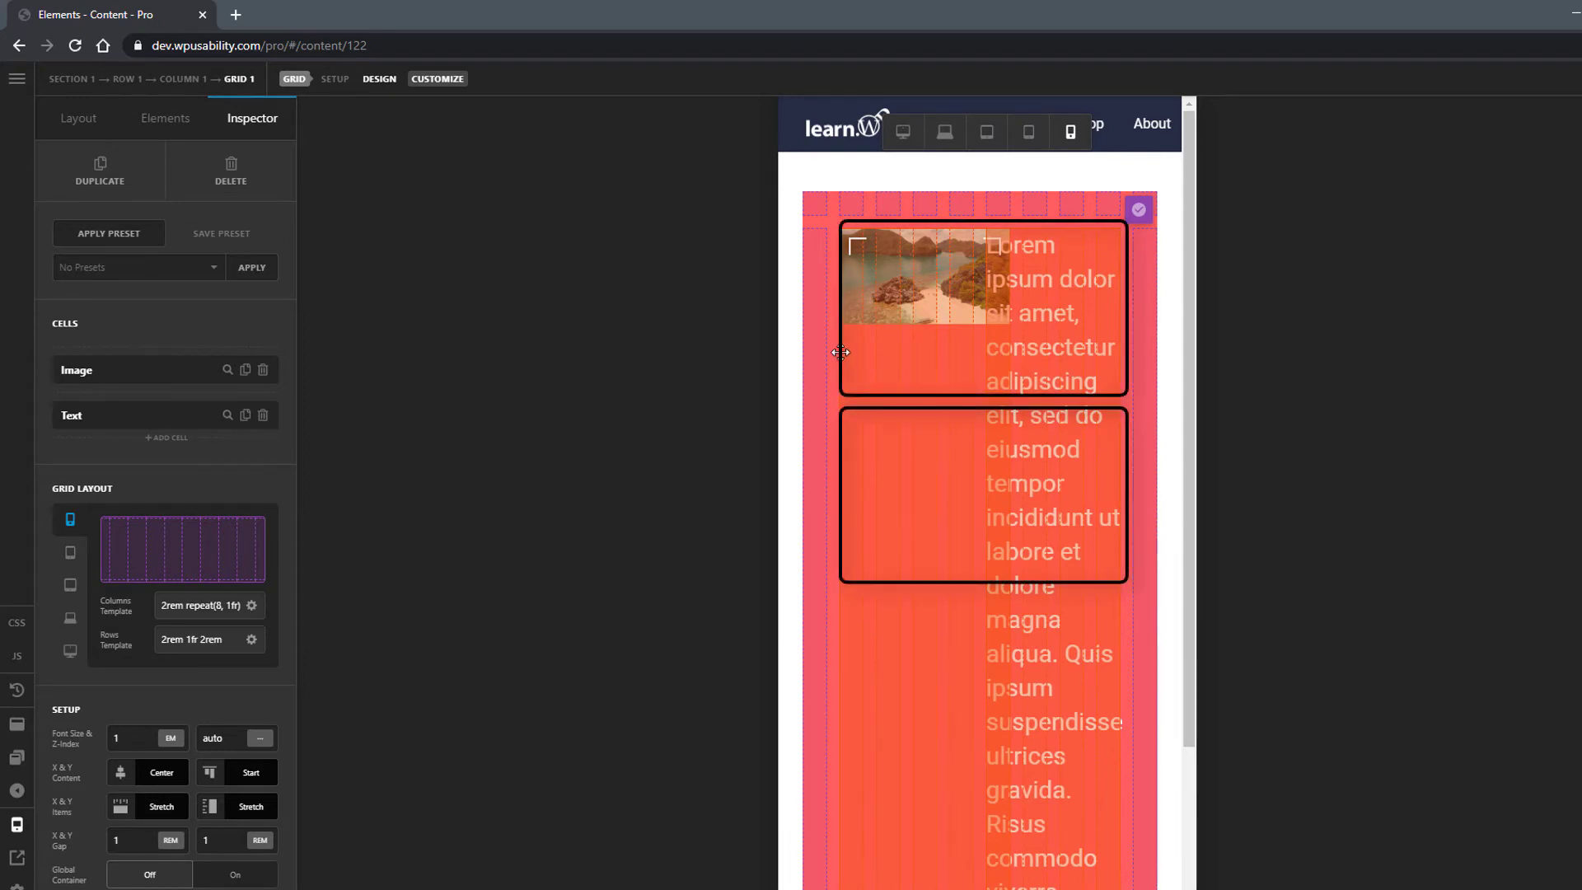
left_click_drag(841, 352, 840, 352)
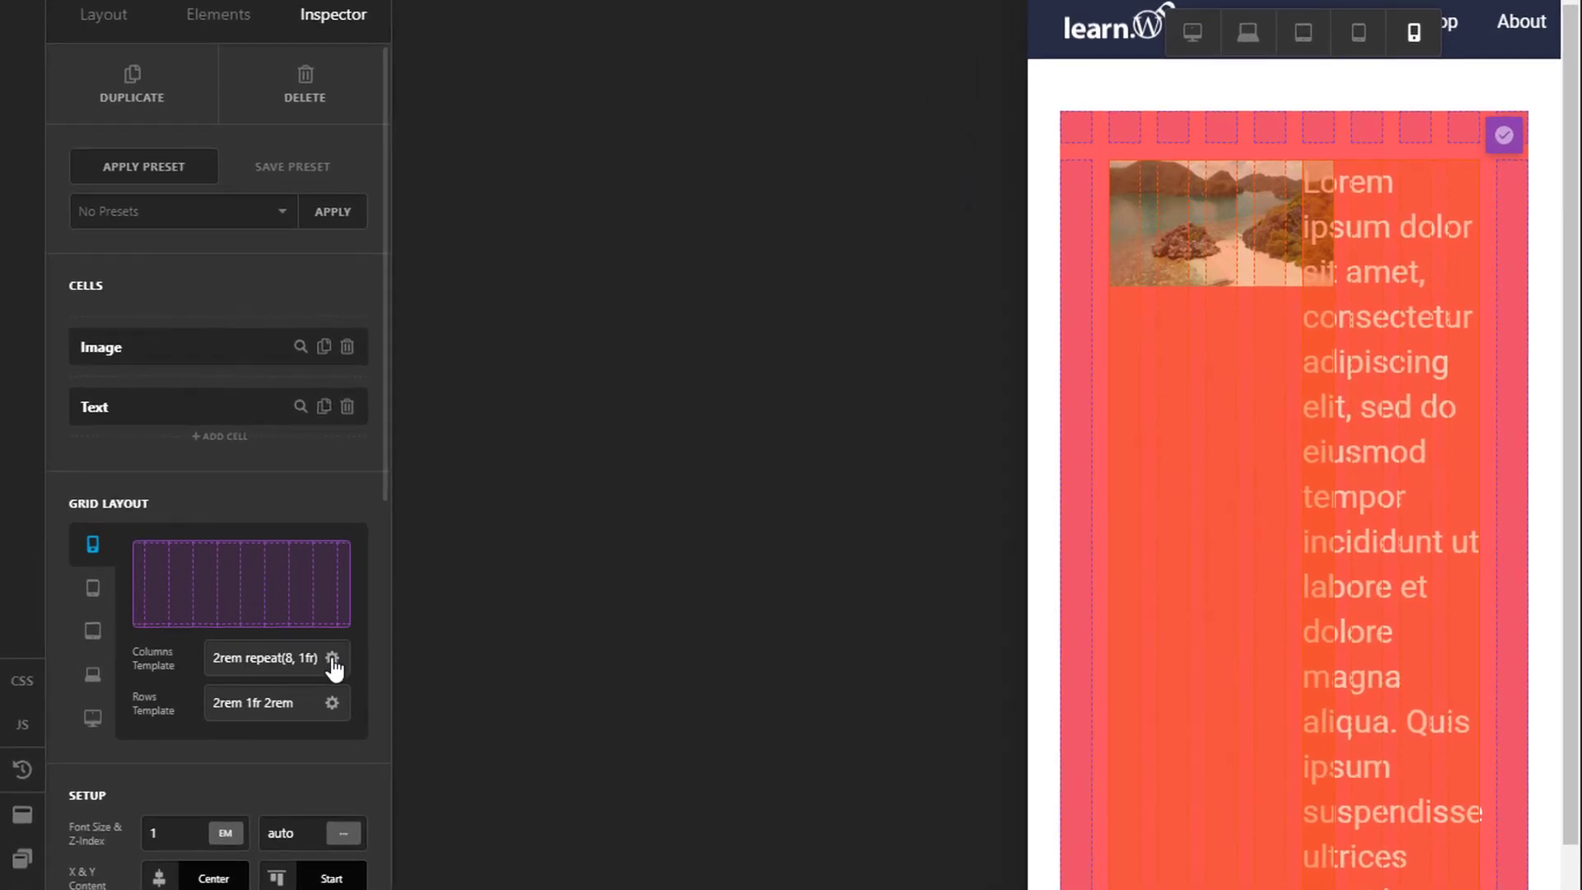
Change the middle track of the smallest breakpoint's columns template to 1fr, giving 2rem 1fr 2rem
left_click(332, 659)
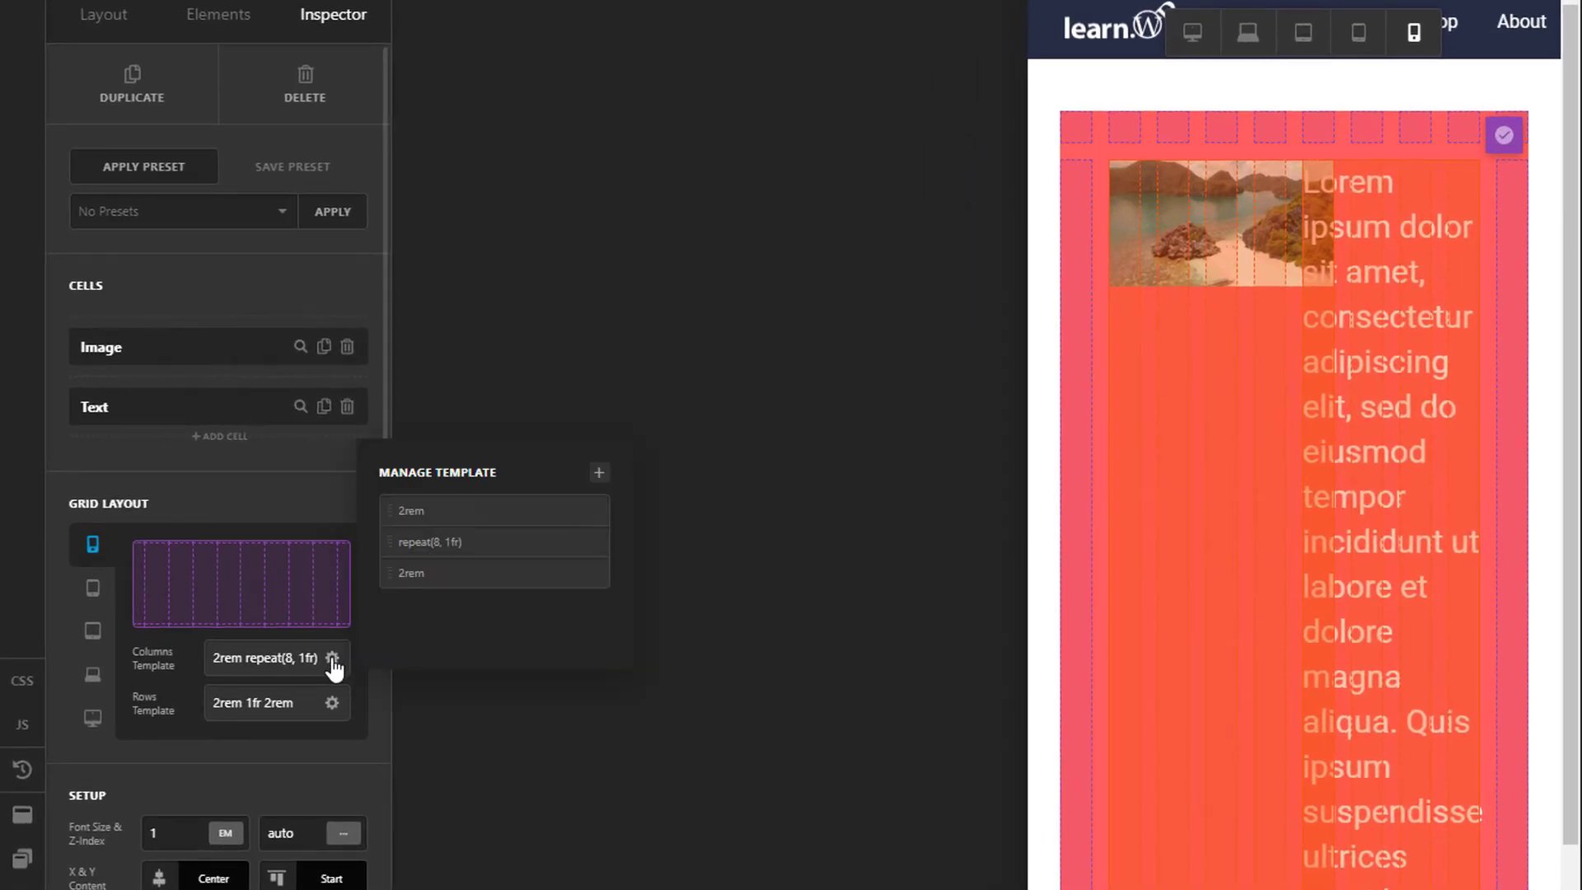
left_click(486, 543)
left_click_drag(485, 540, 410, 543)
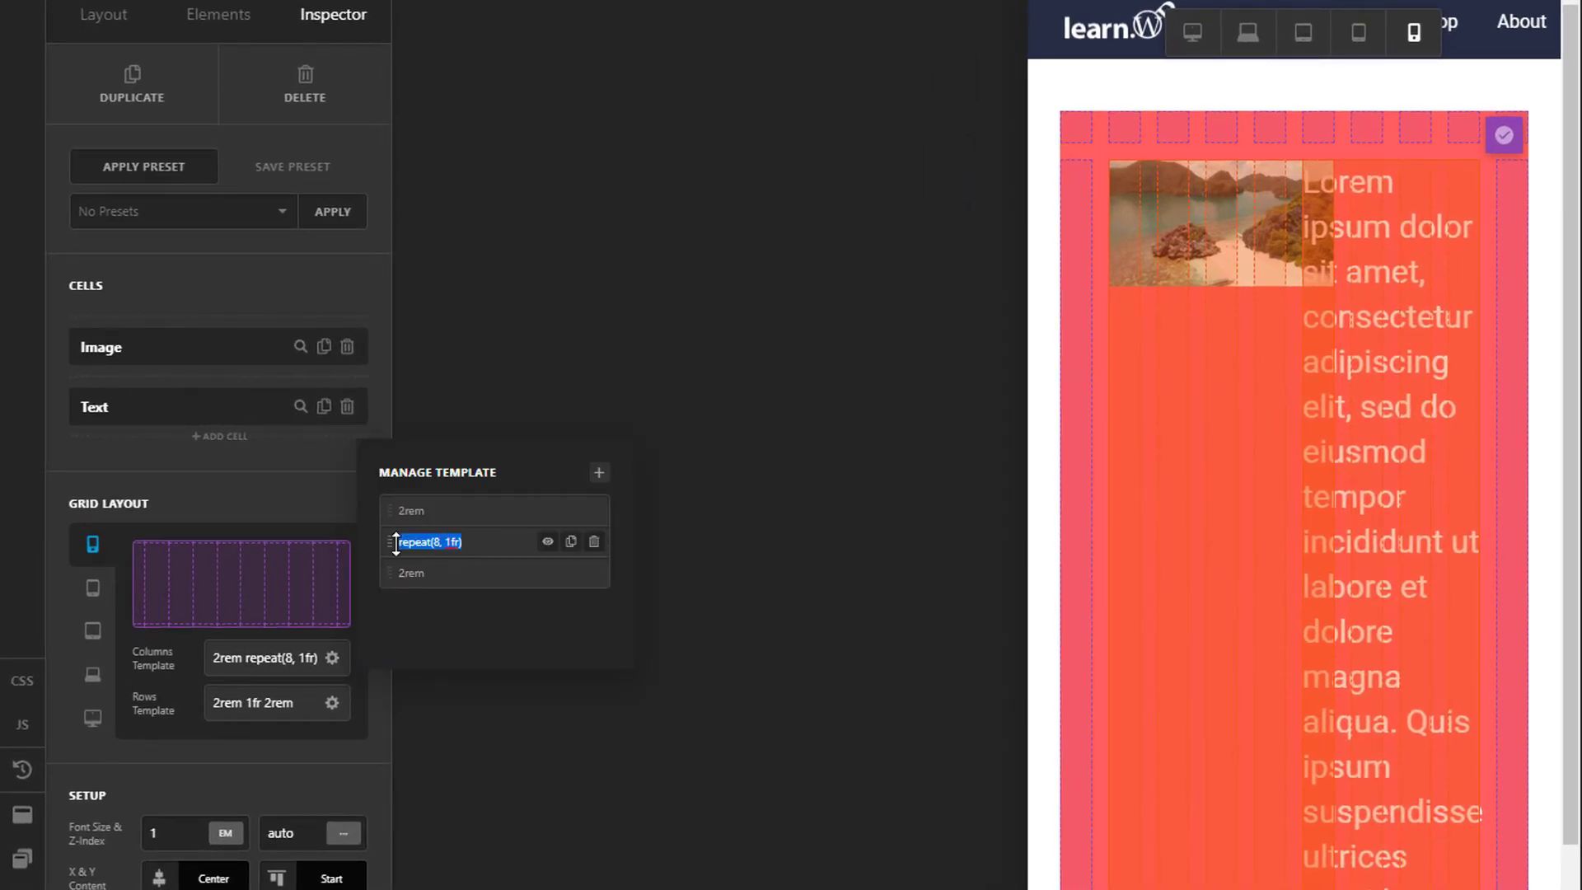
type("1fr")
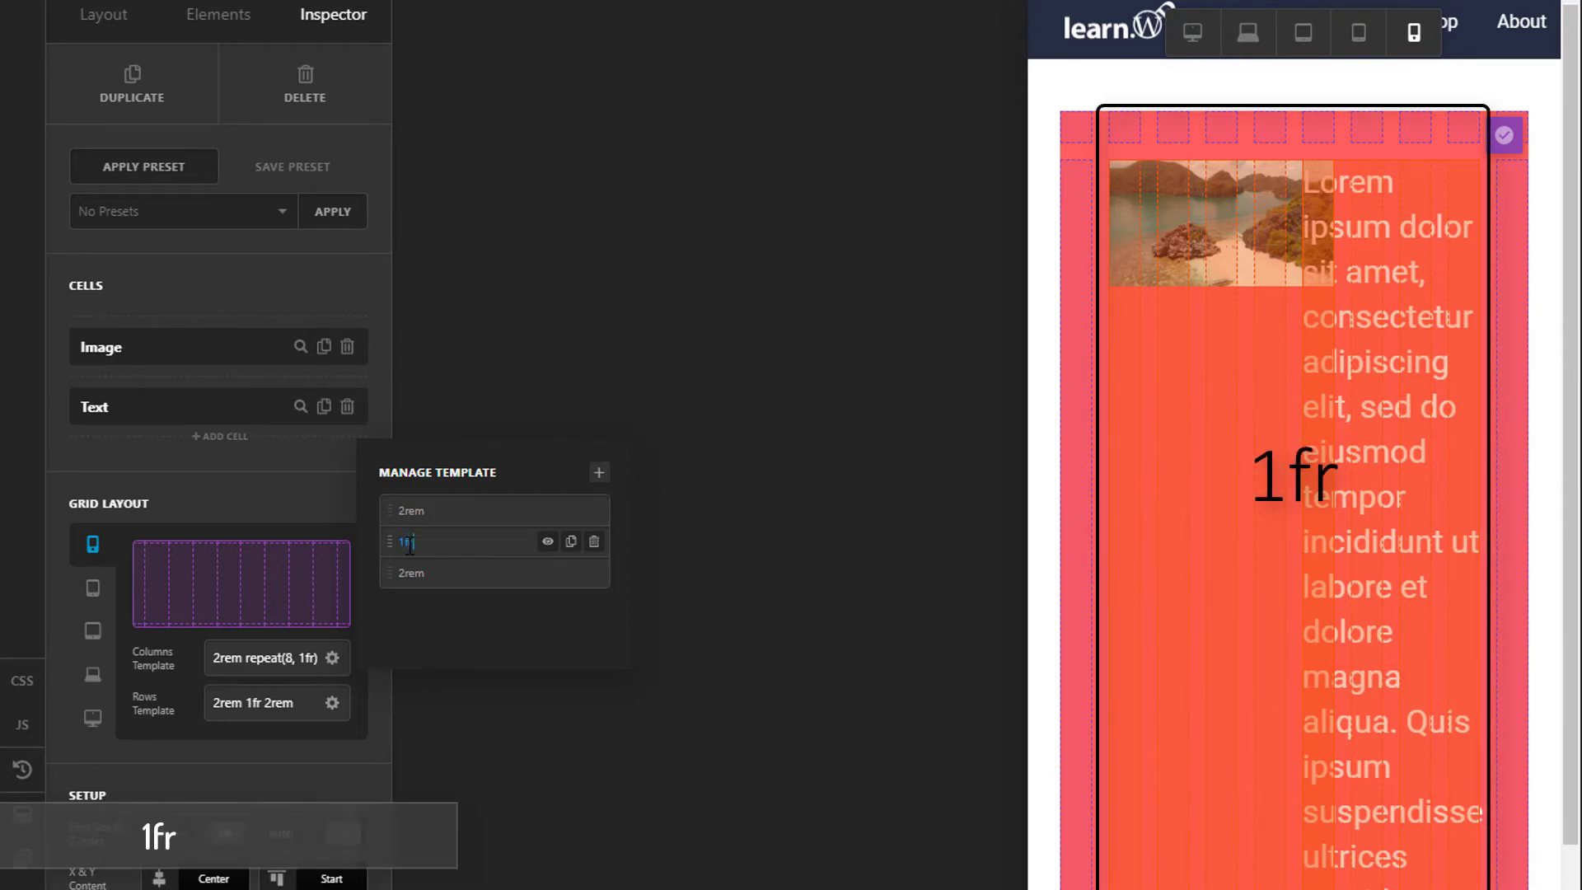
left_click(465, 618)
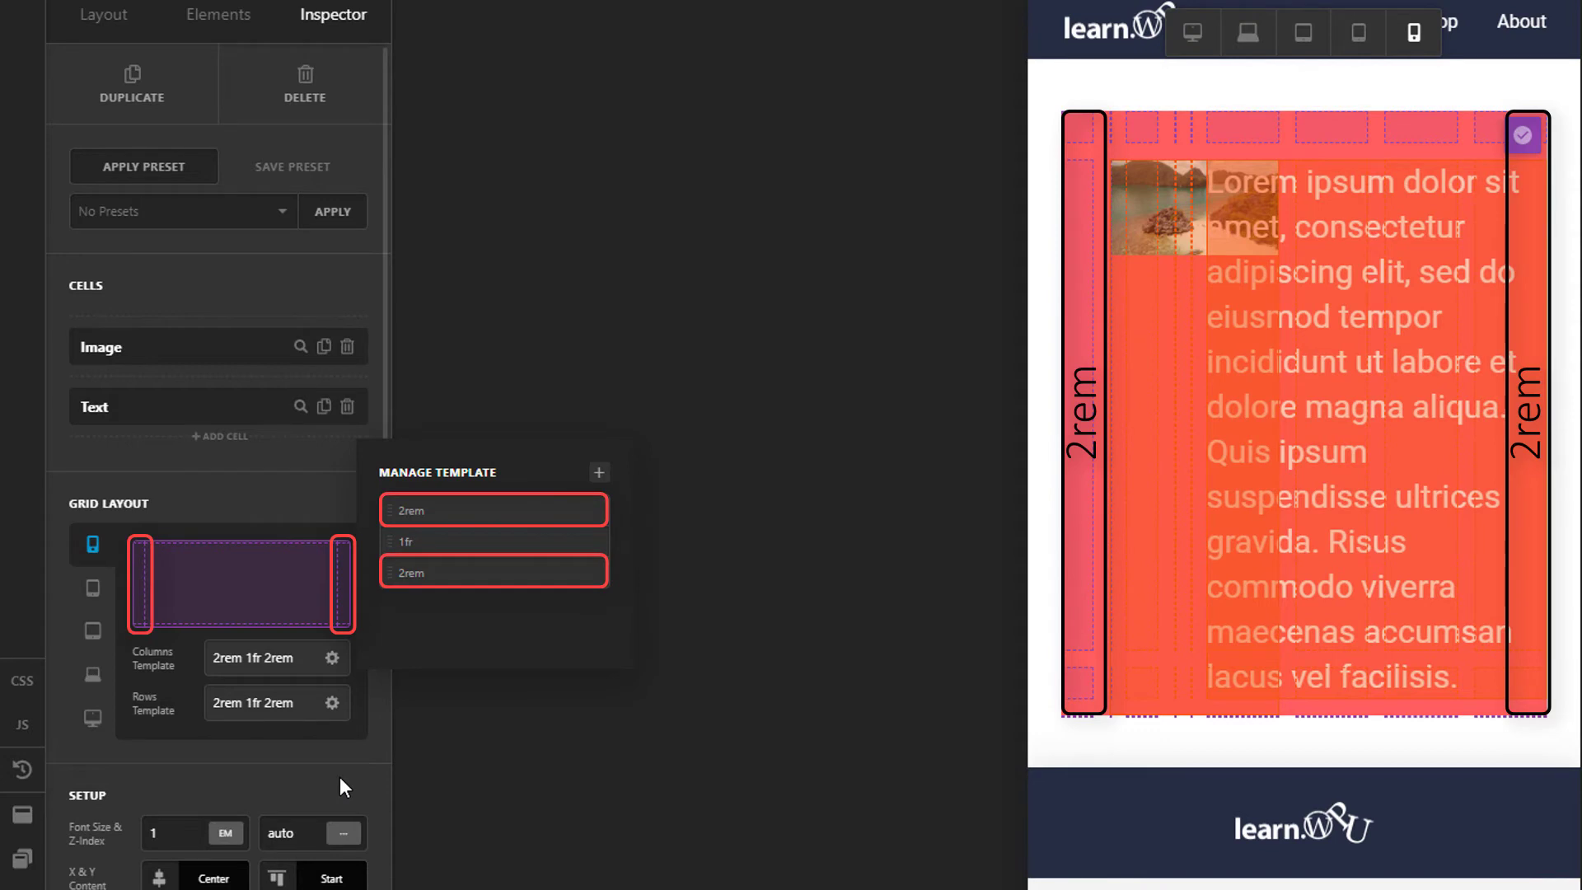
Set the smallest breakpoint's rows template to 2rem auto auto 2rem
left_click(299, 713)
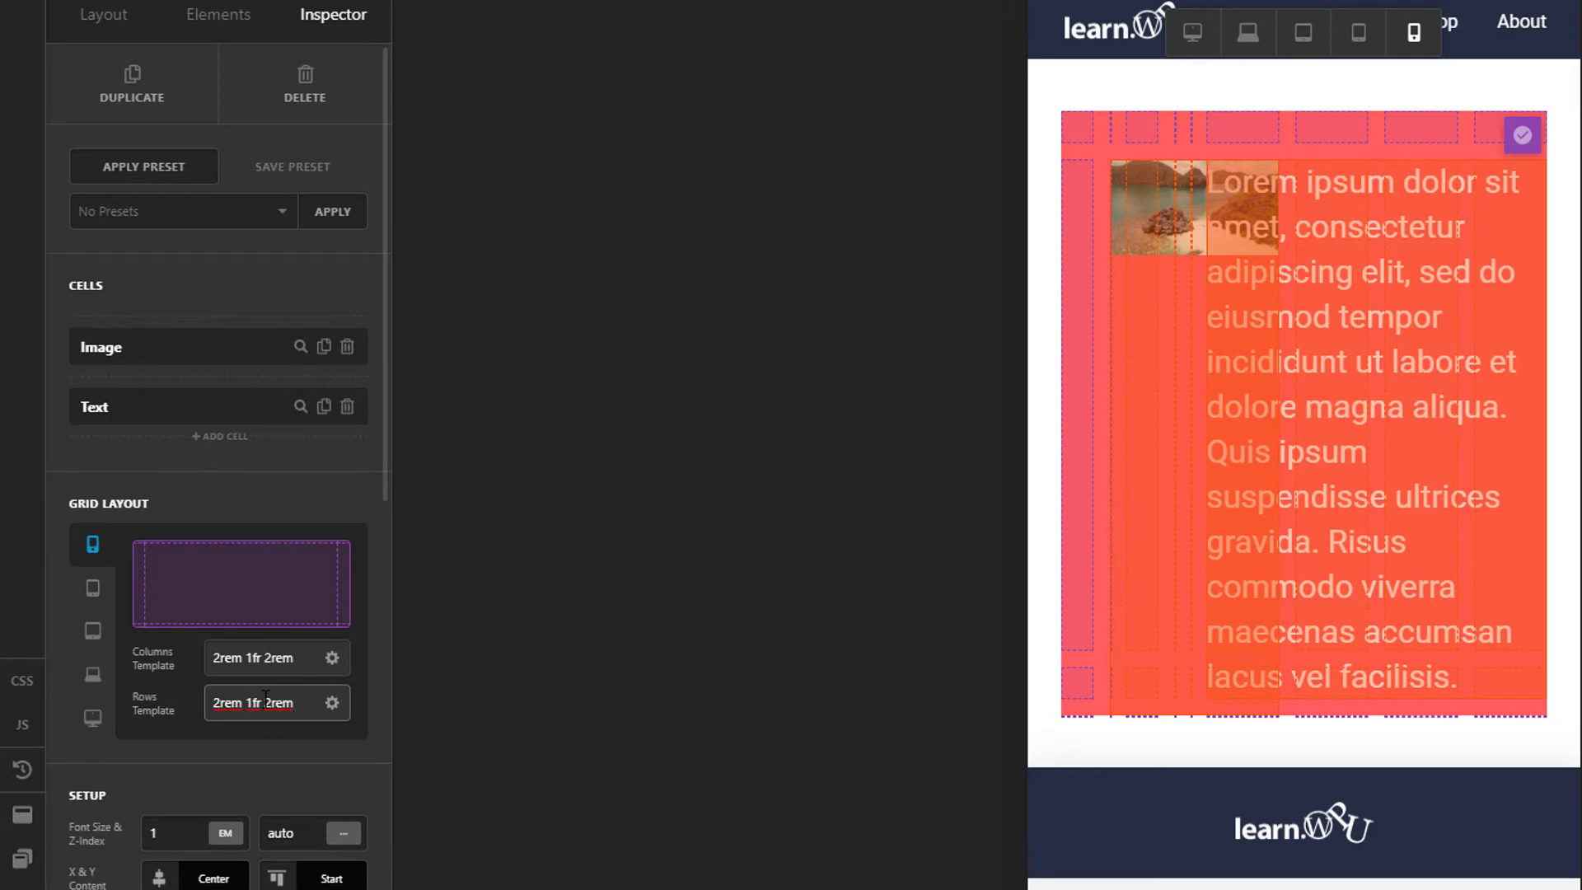
double_click(252, 702)
type("auto")
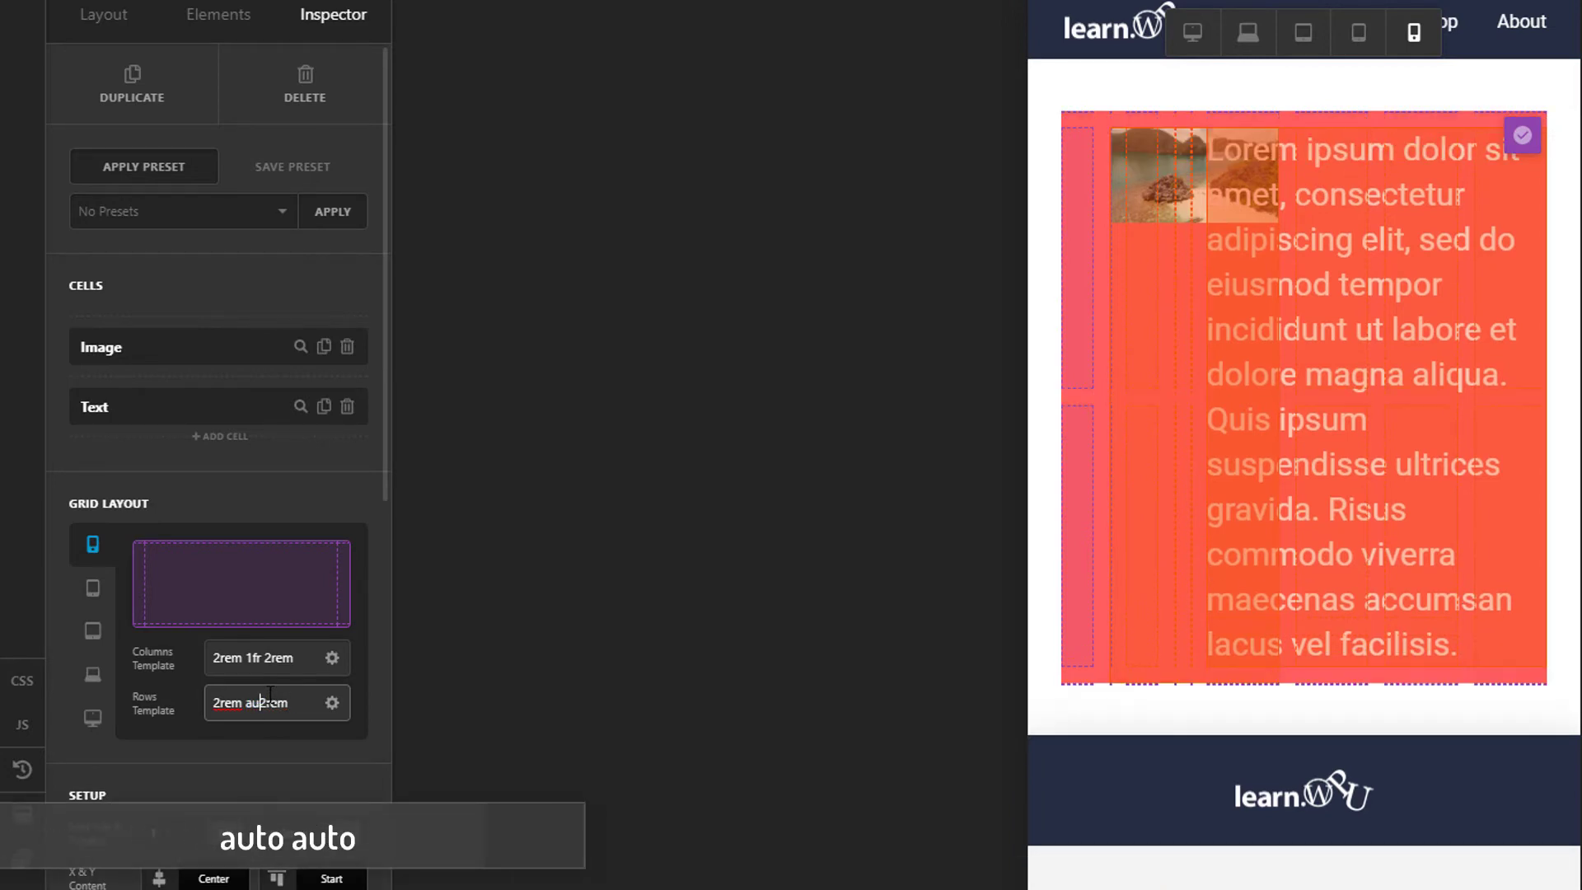
type(" auto")
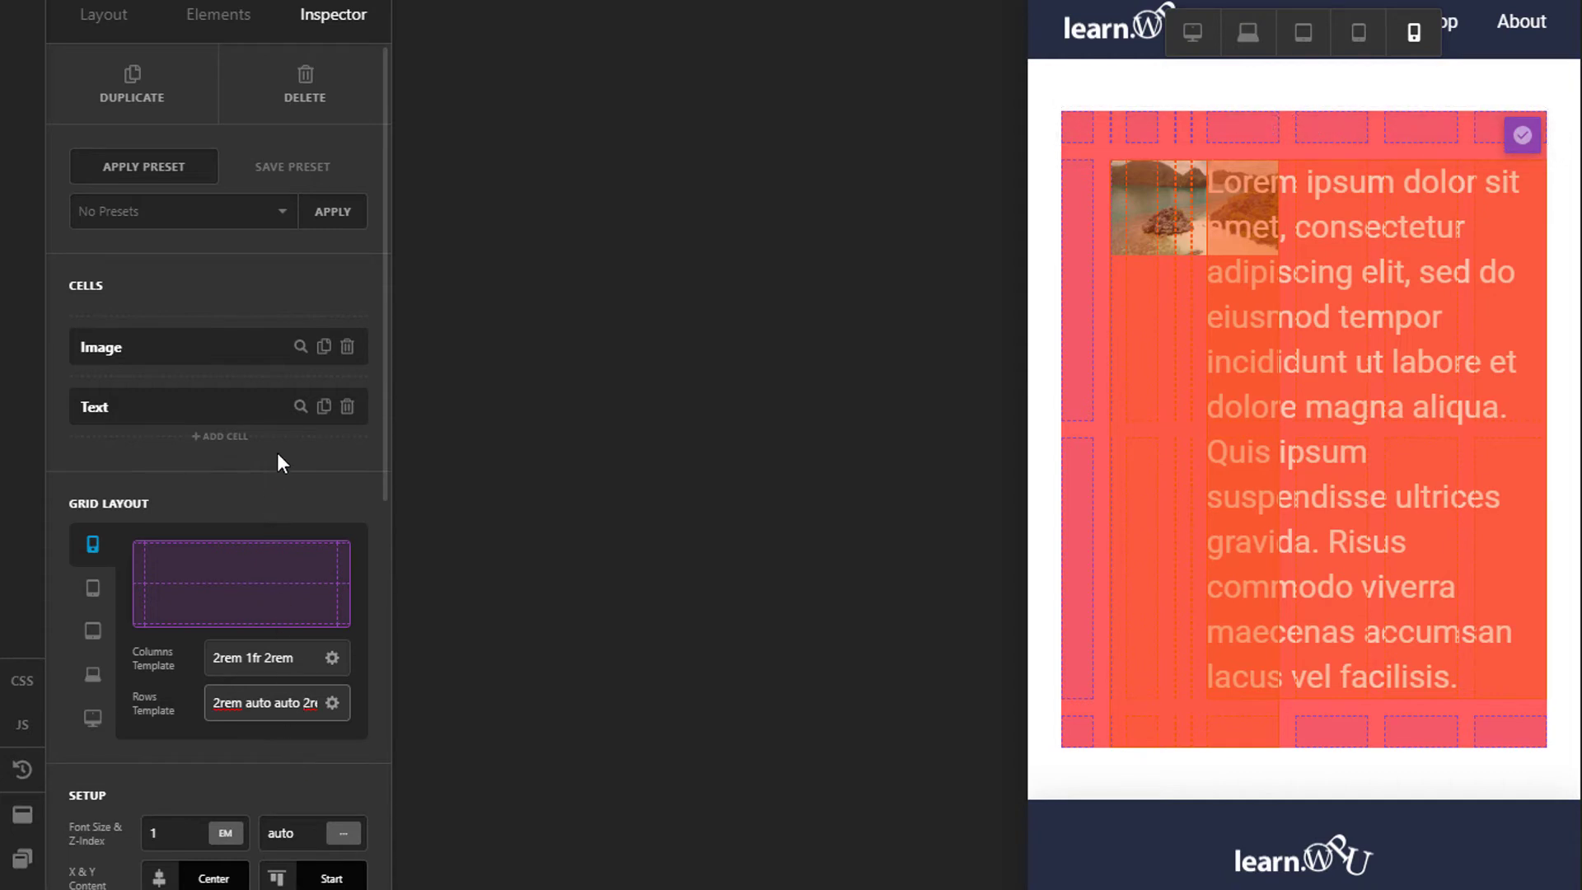
Place the Text cell at the smallest breakpoint from 2 to 3 on the X axis and 3 to 4 on the Y axis
left_click(300, 406)
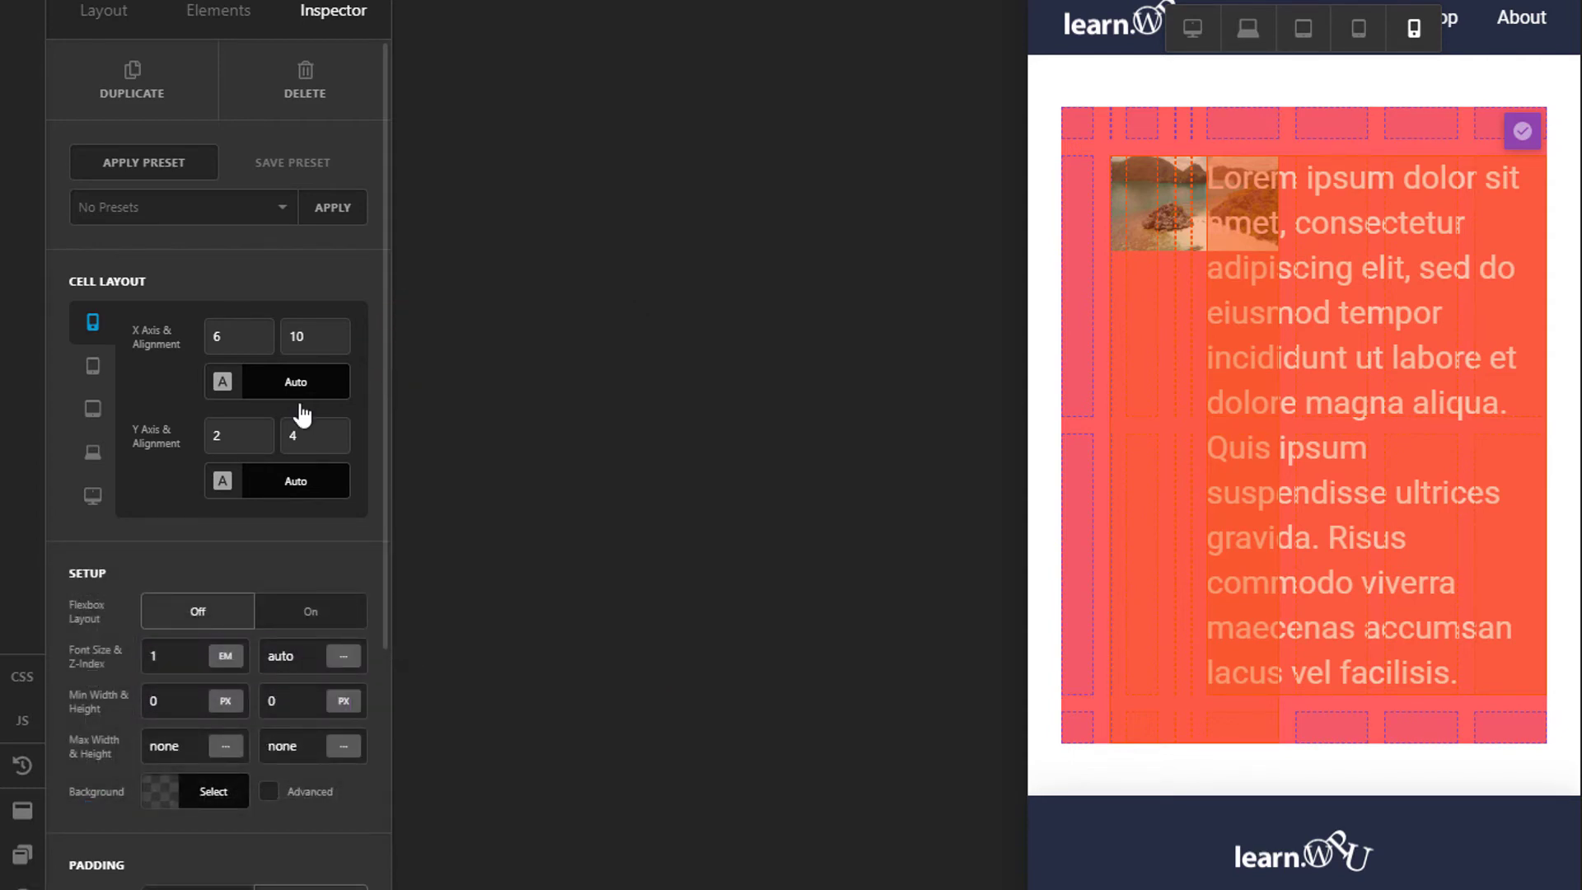
double_click(239, 342)
type("2")
key("Tab")
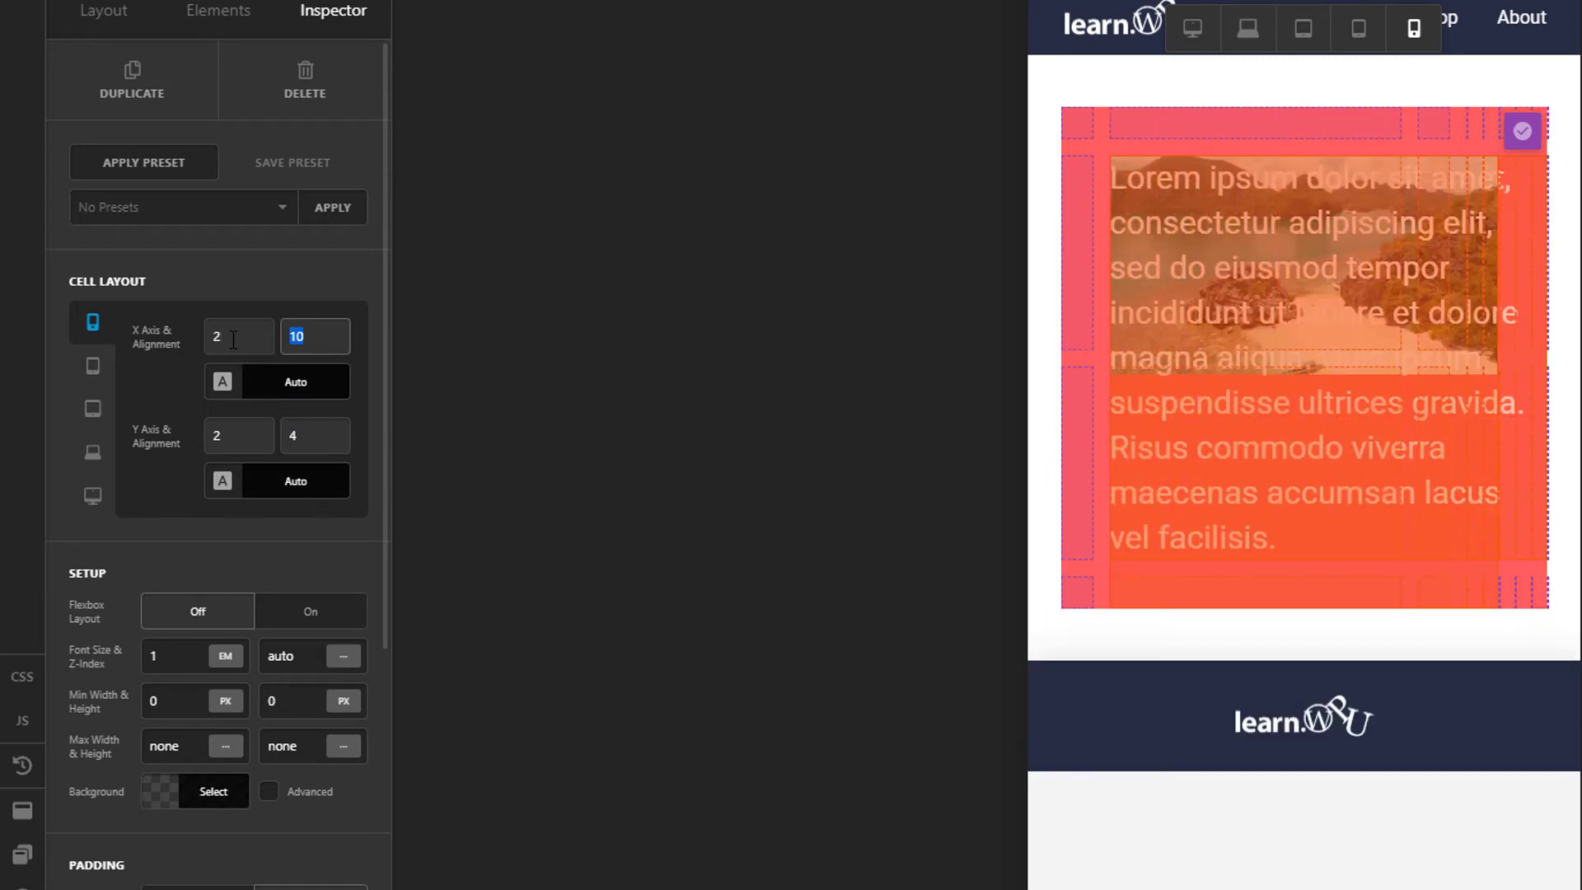
type("3")
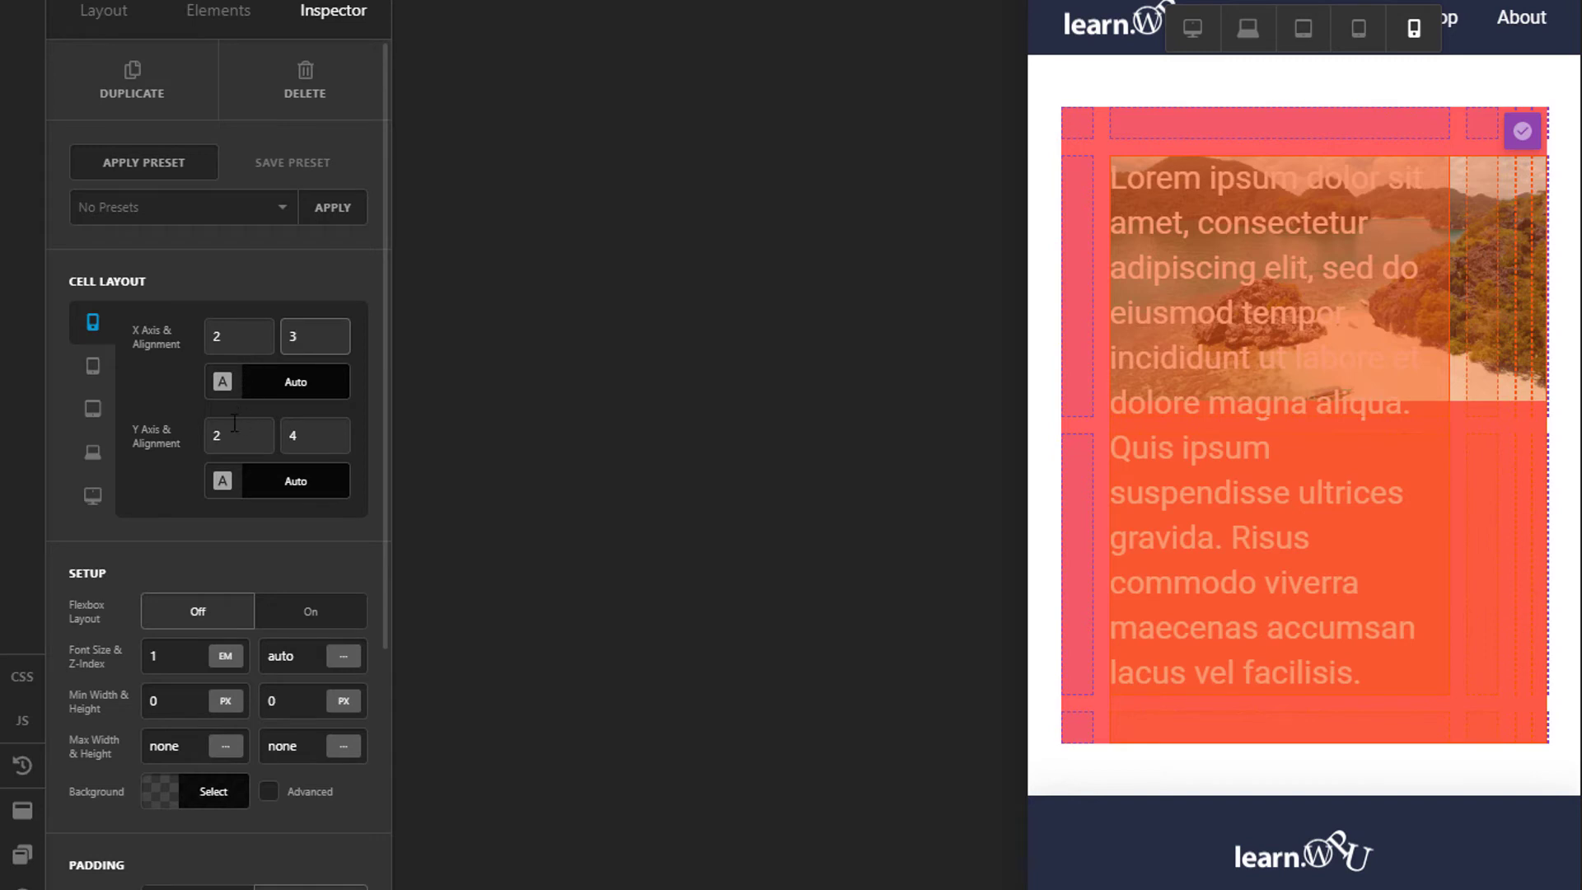
double_click(209, 436)
type("3")
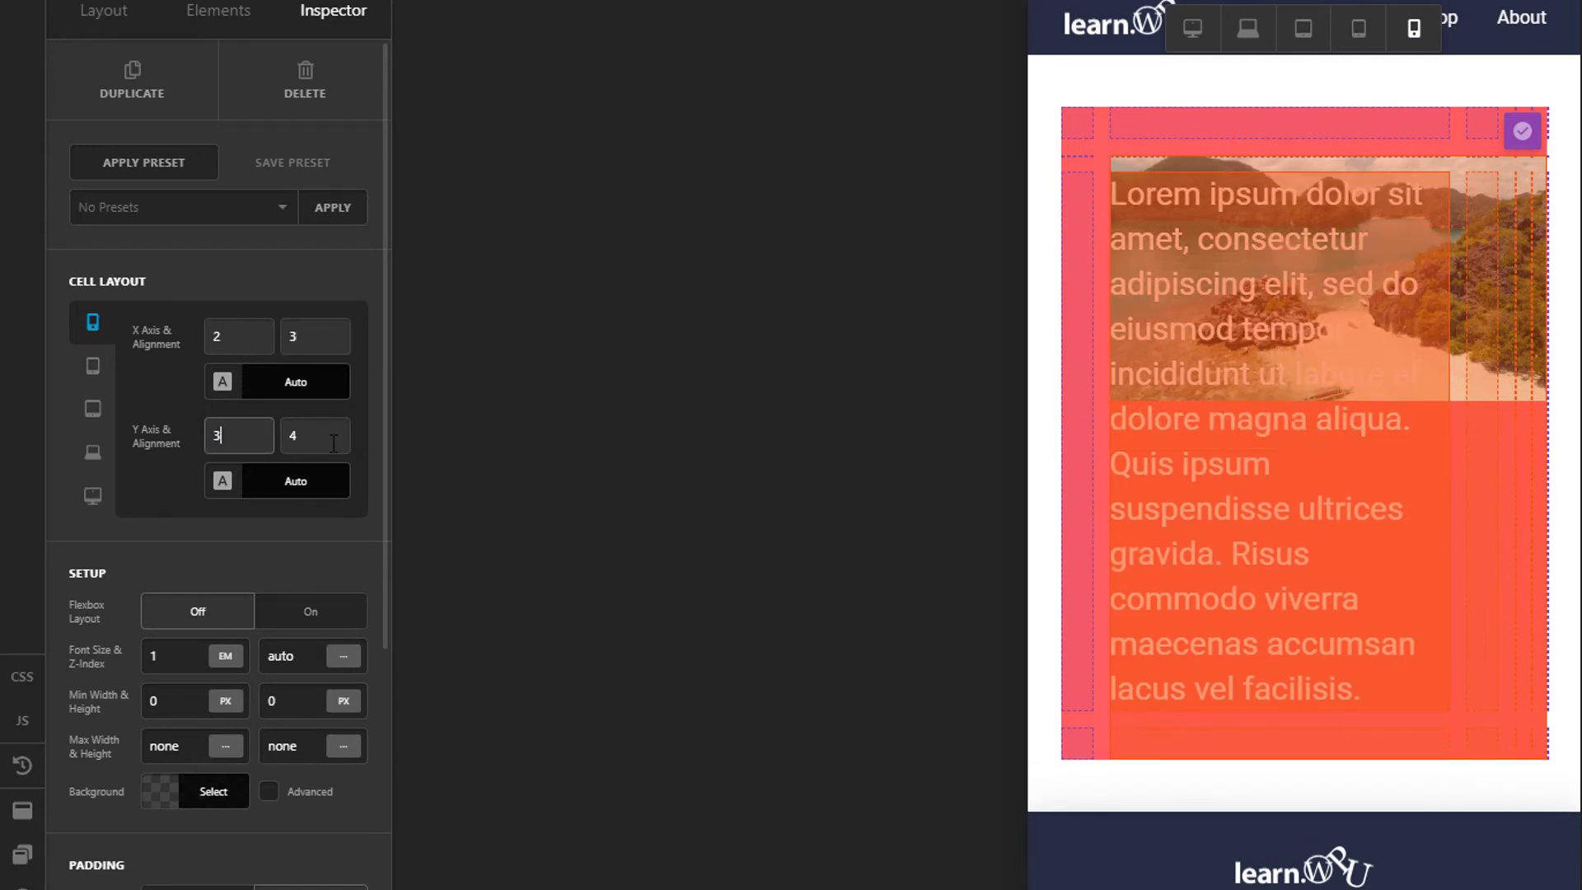
double_click(322, 435)
Place the Image cell at the smallest breakpoint from 2 to 3 on both the X and Y axes, and leave visual editing
left_click(302, 534)
left_click(303, 5)
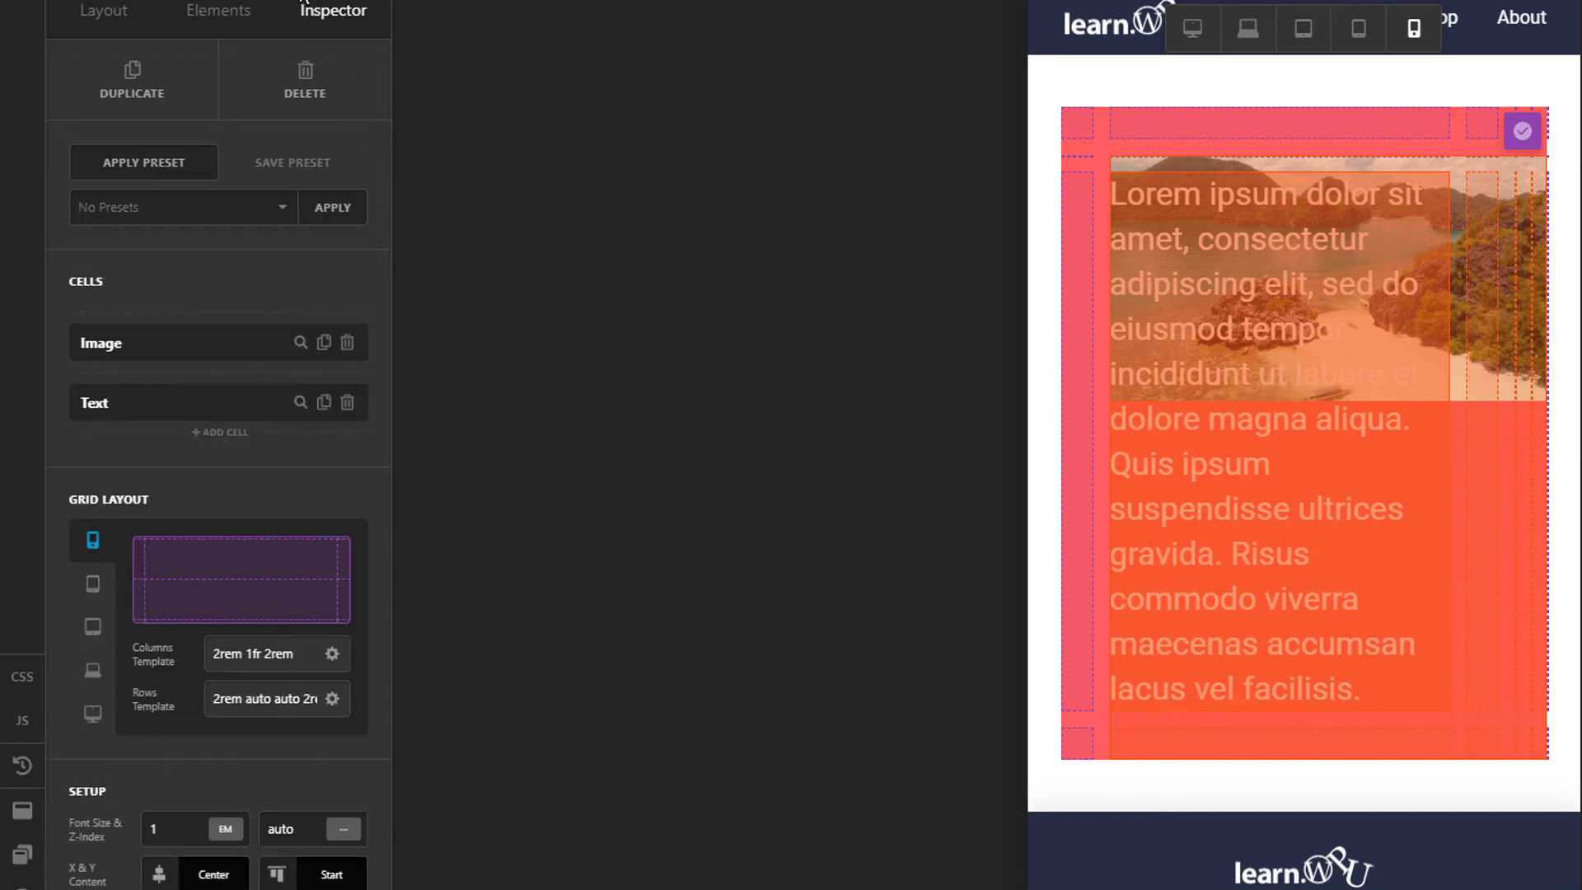
left_click(302, 346)
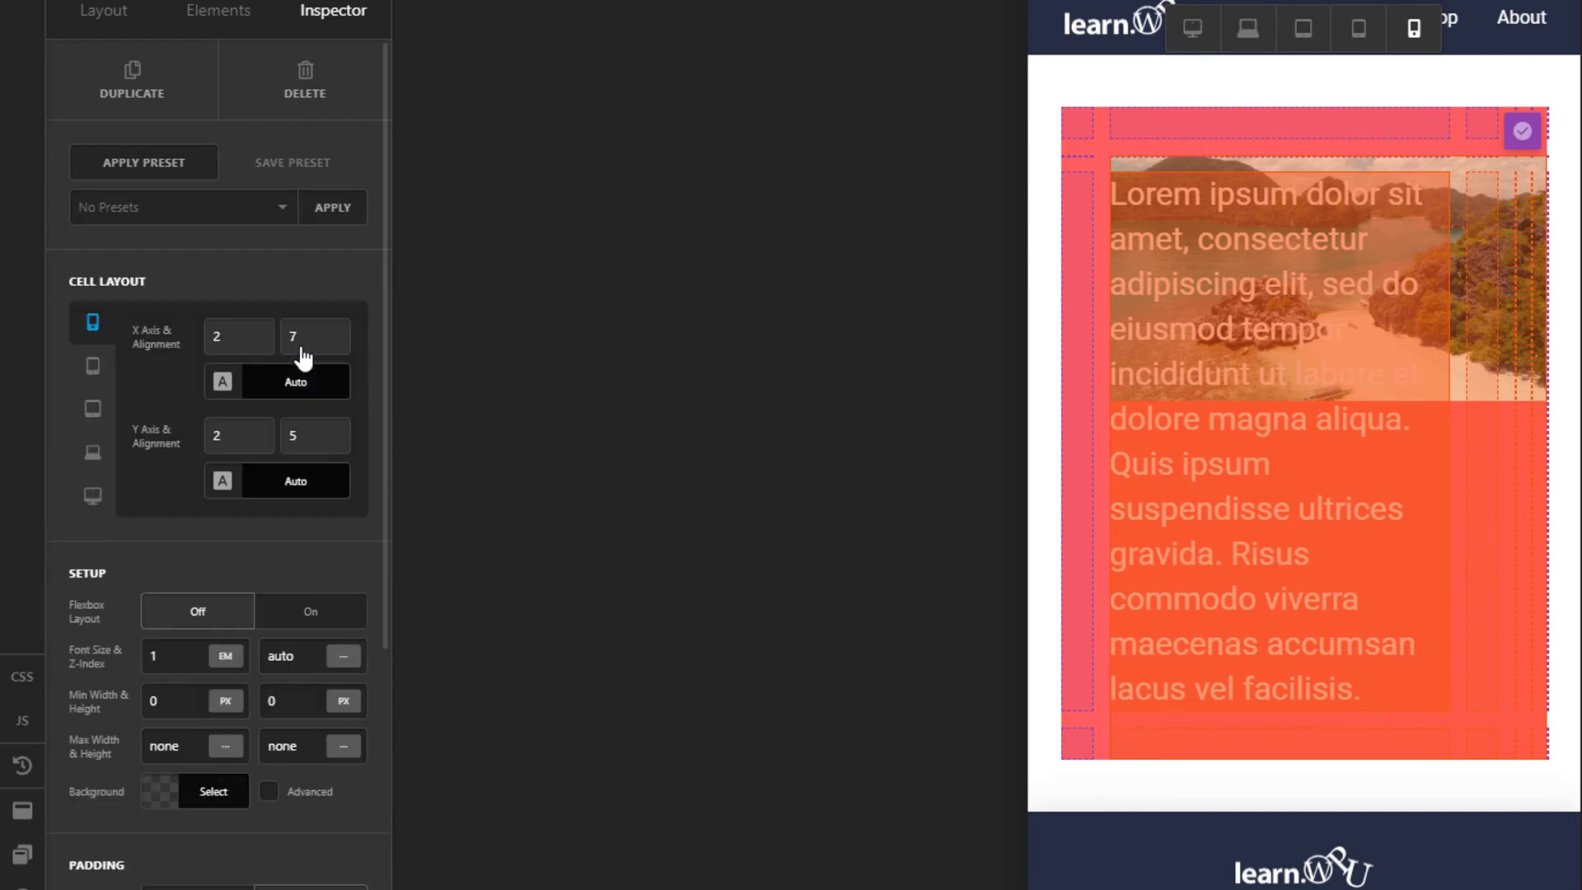
left_click(316, 349)
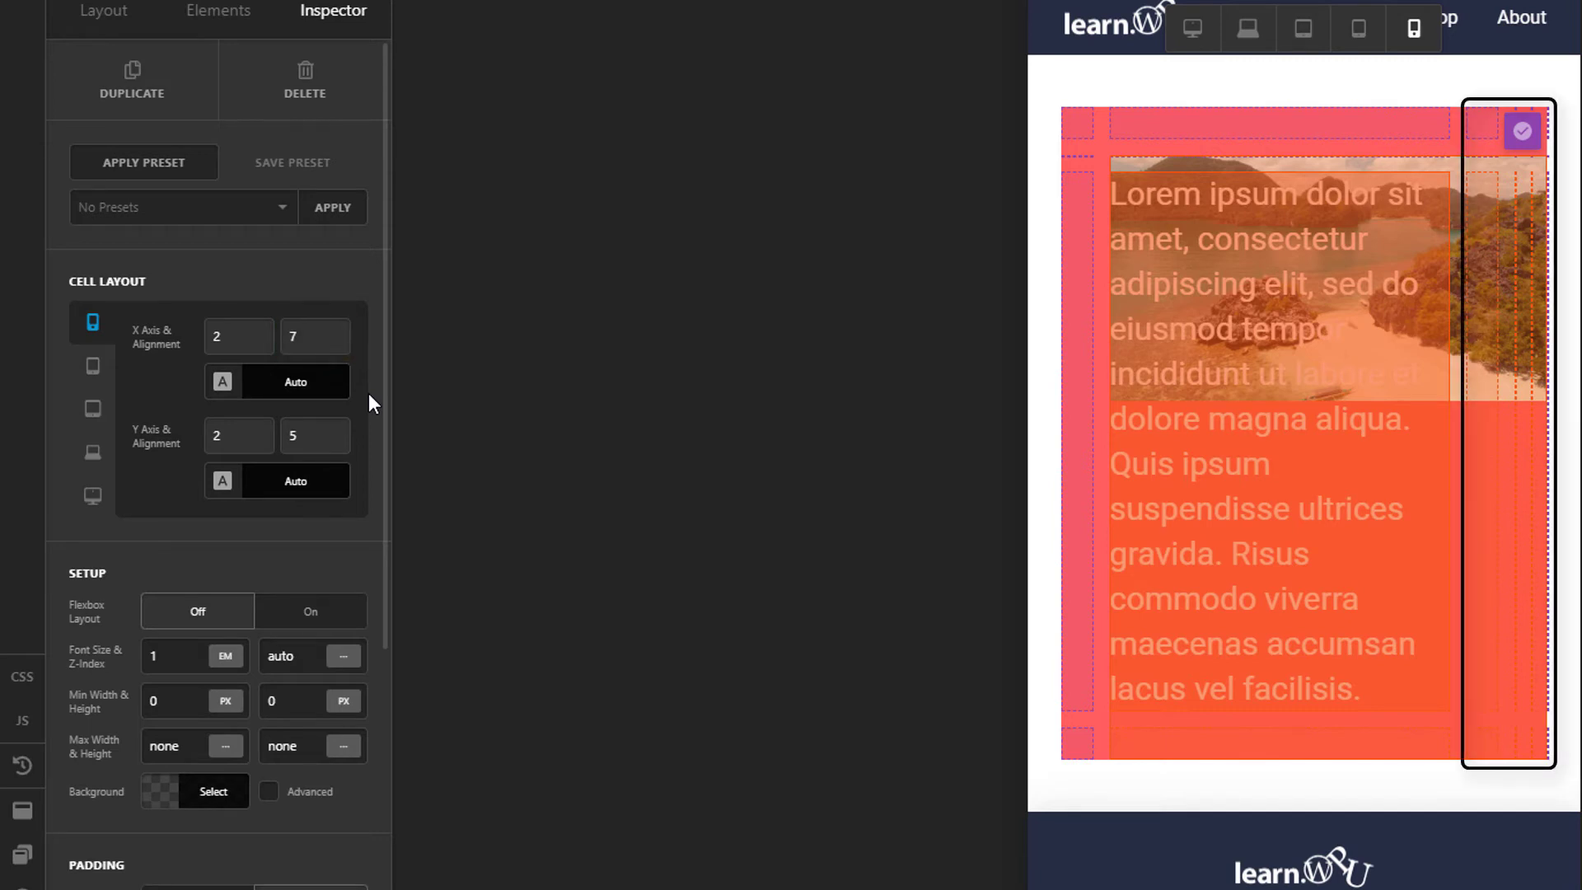
left_click_drag(316, 342, 269, 336)
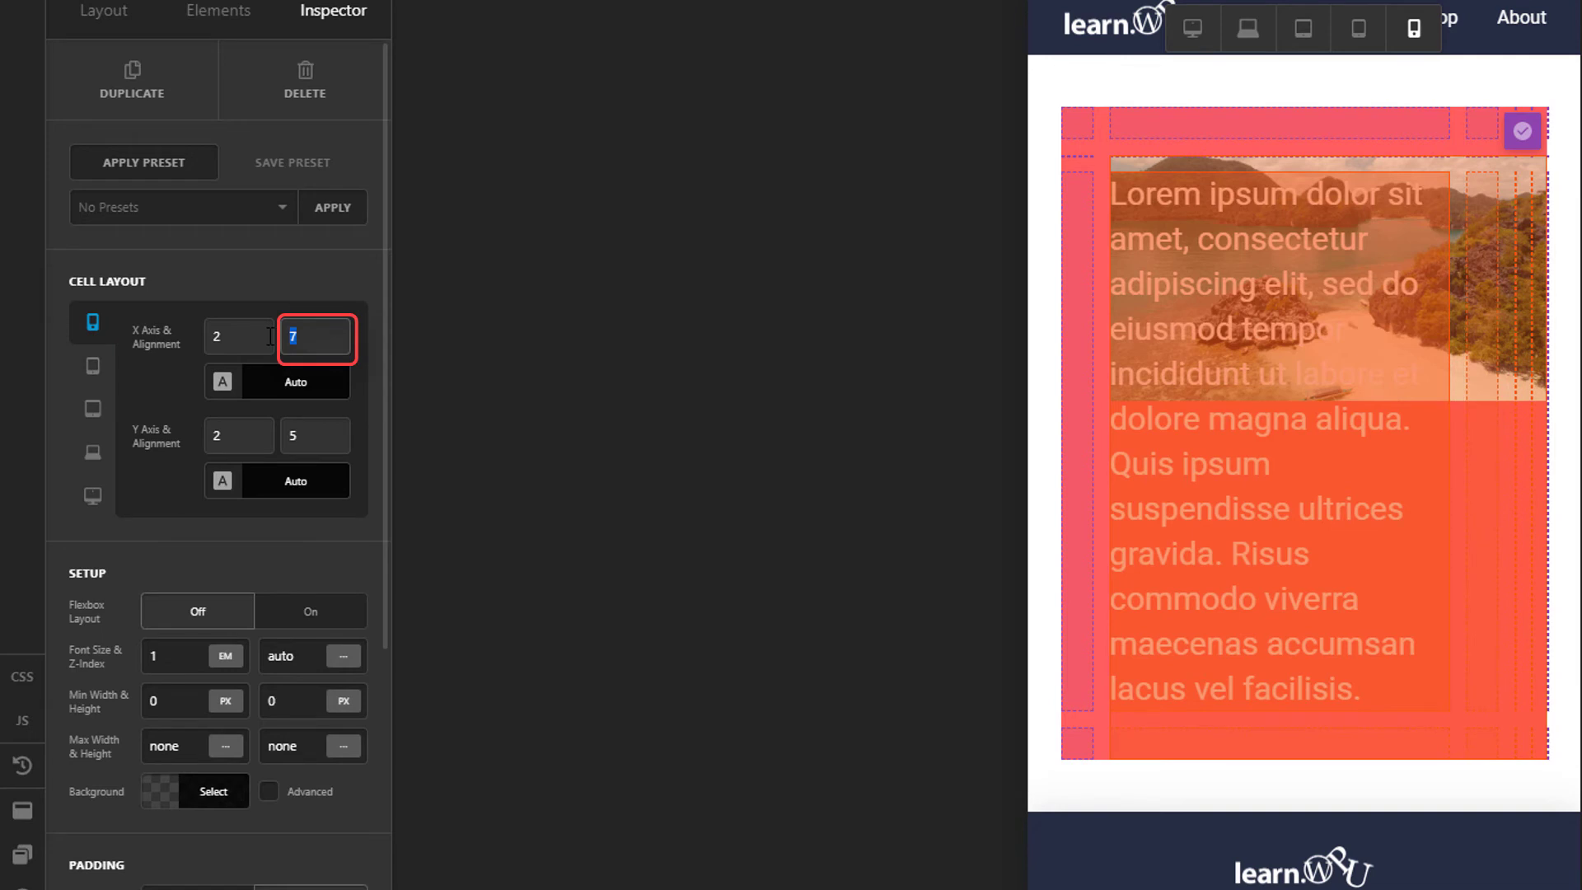
type("3")
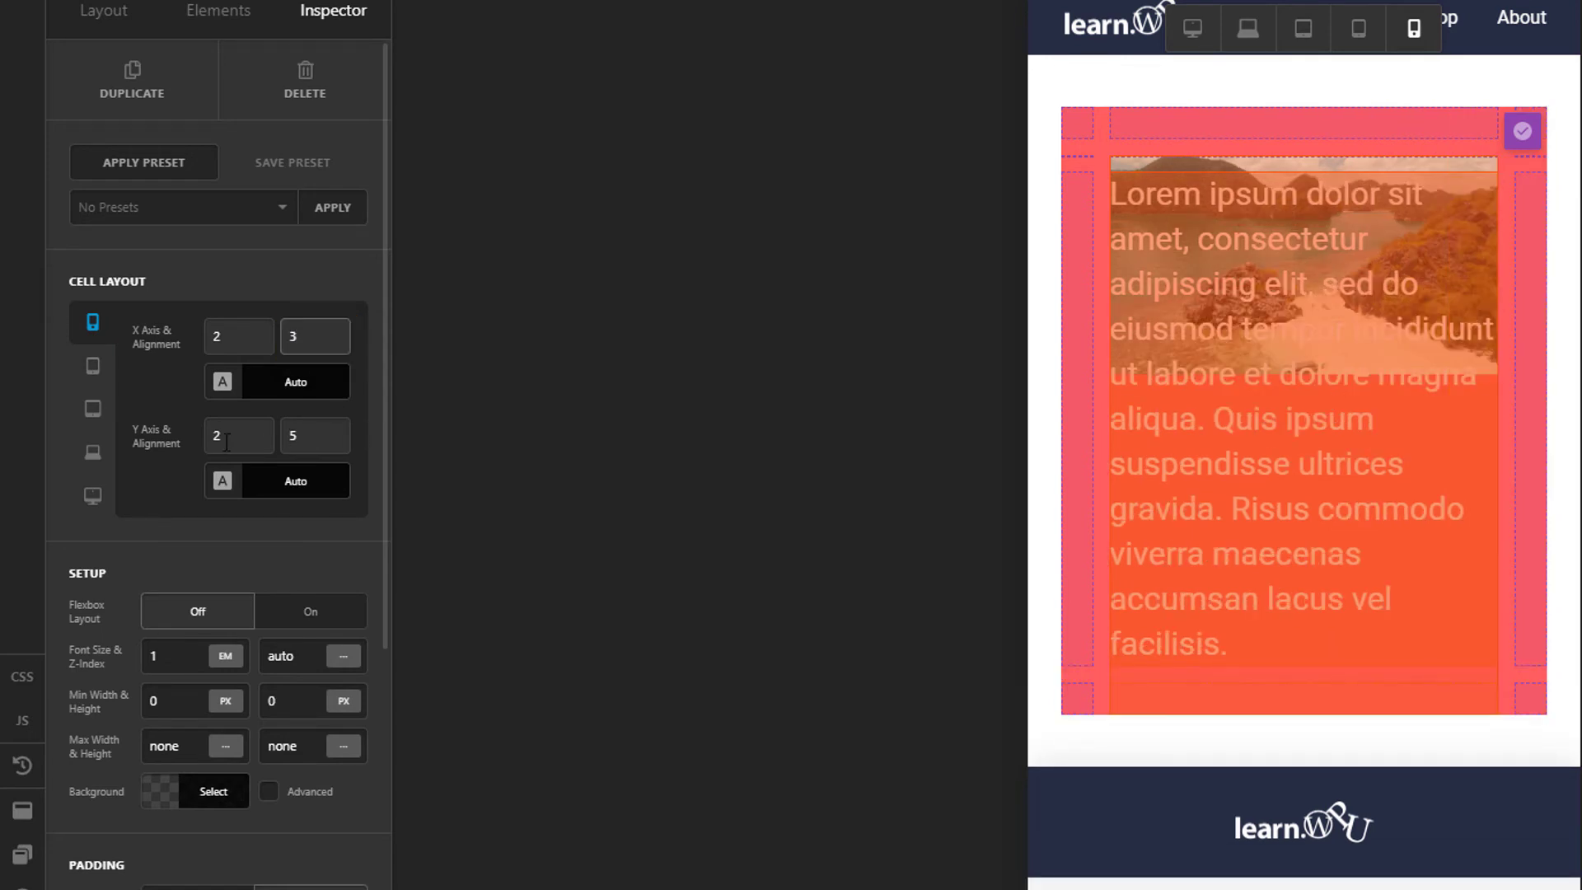
key("Tab")
key("Tab")
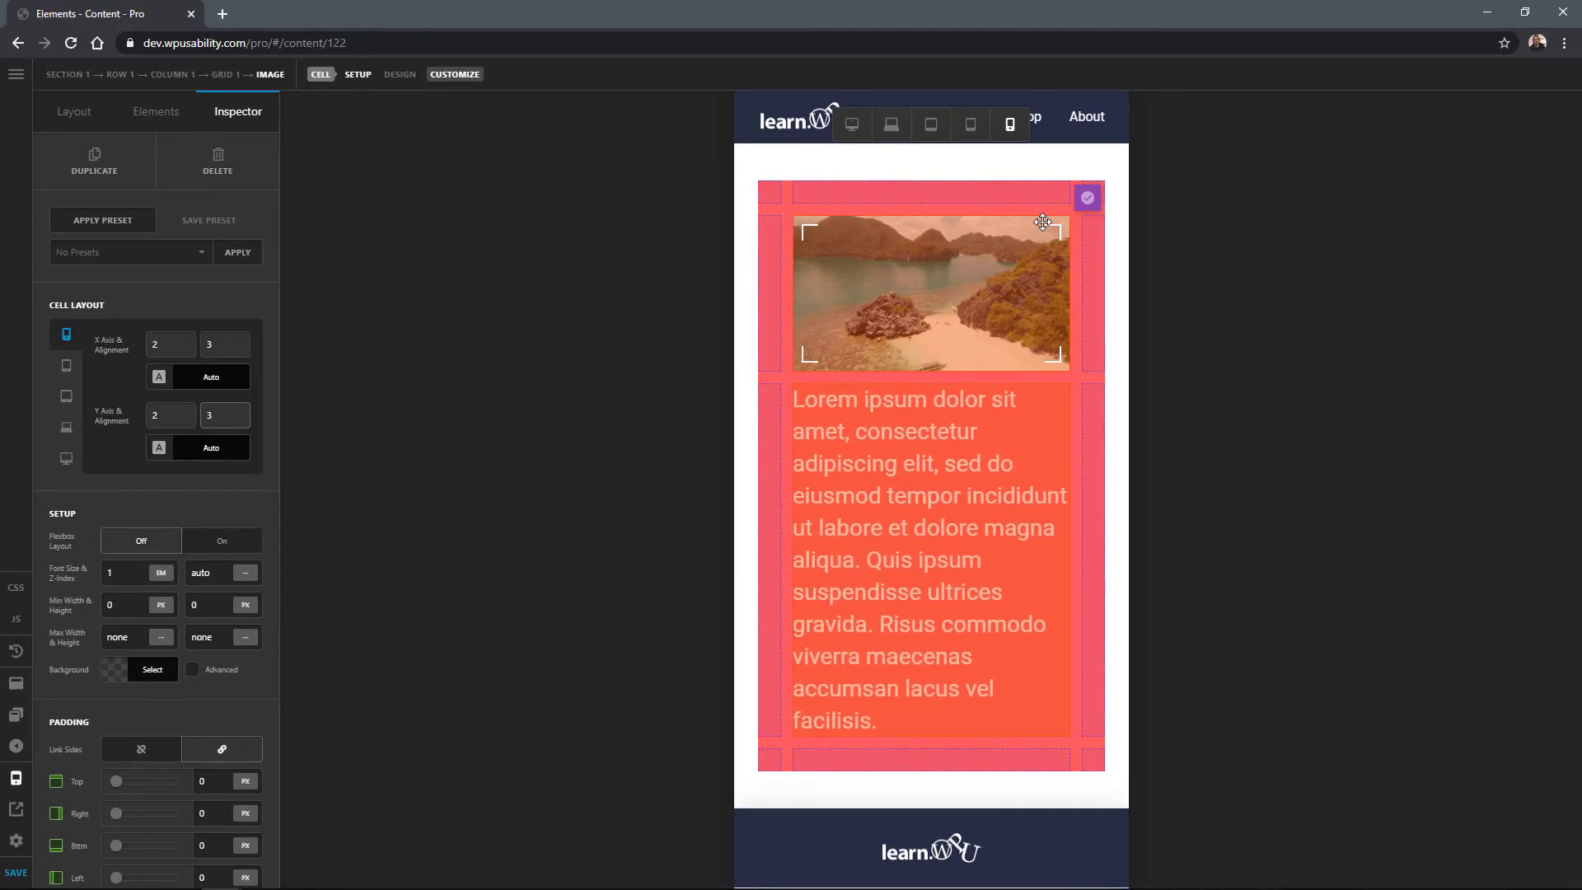
left_click(653, 365)
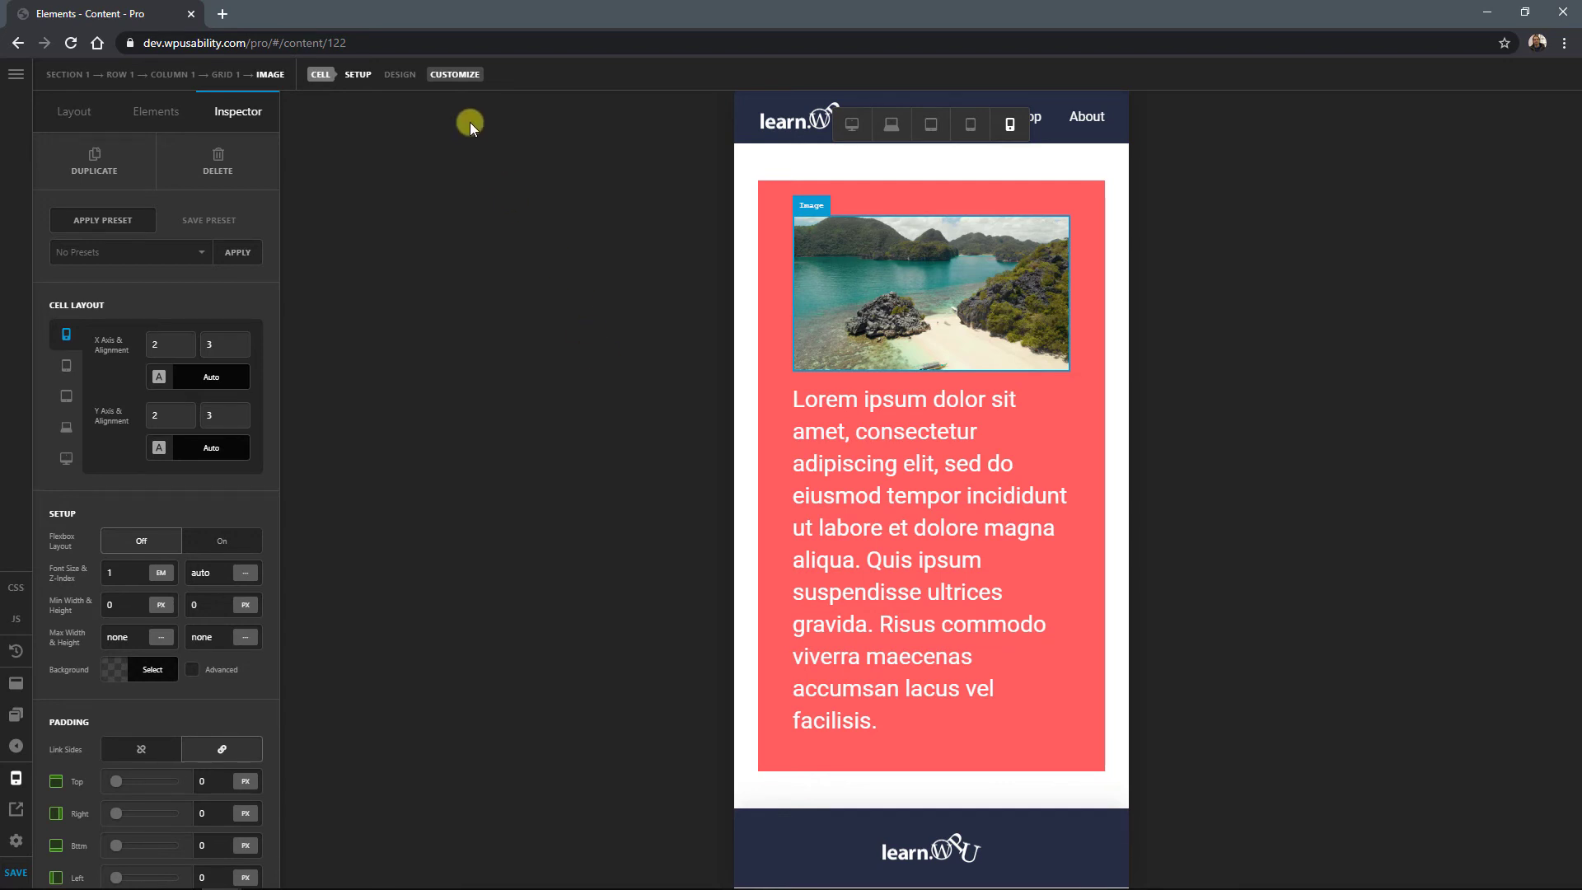
Add element CSS to the text element giving it font-size:1.5em!important on screens up to 767 px wide
left_click(454, 74)
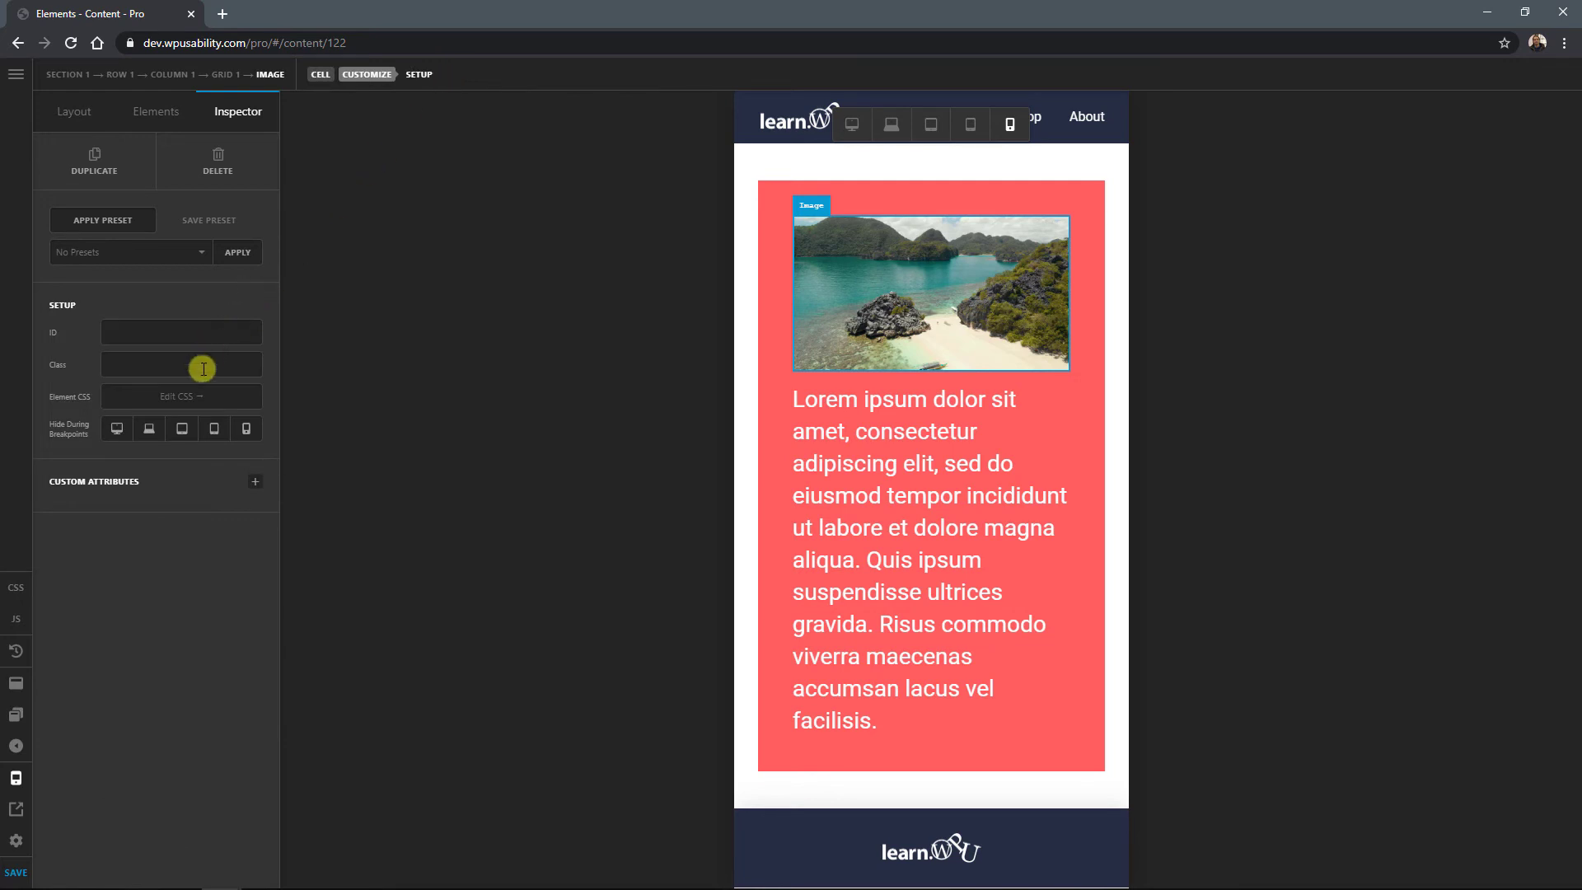
left_click(193, 399)
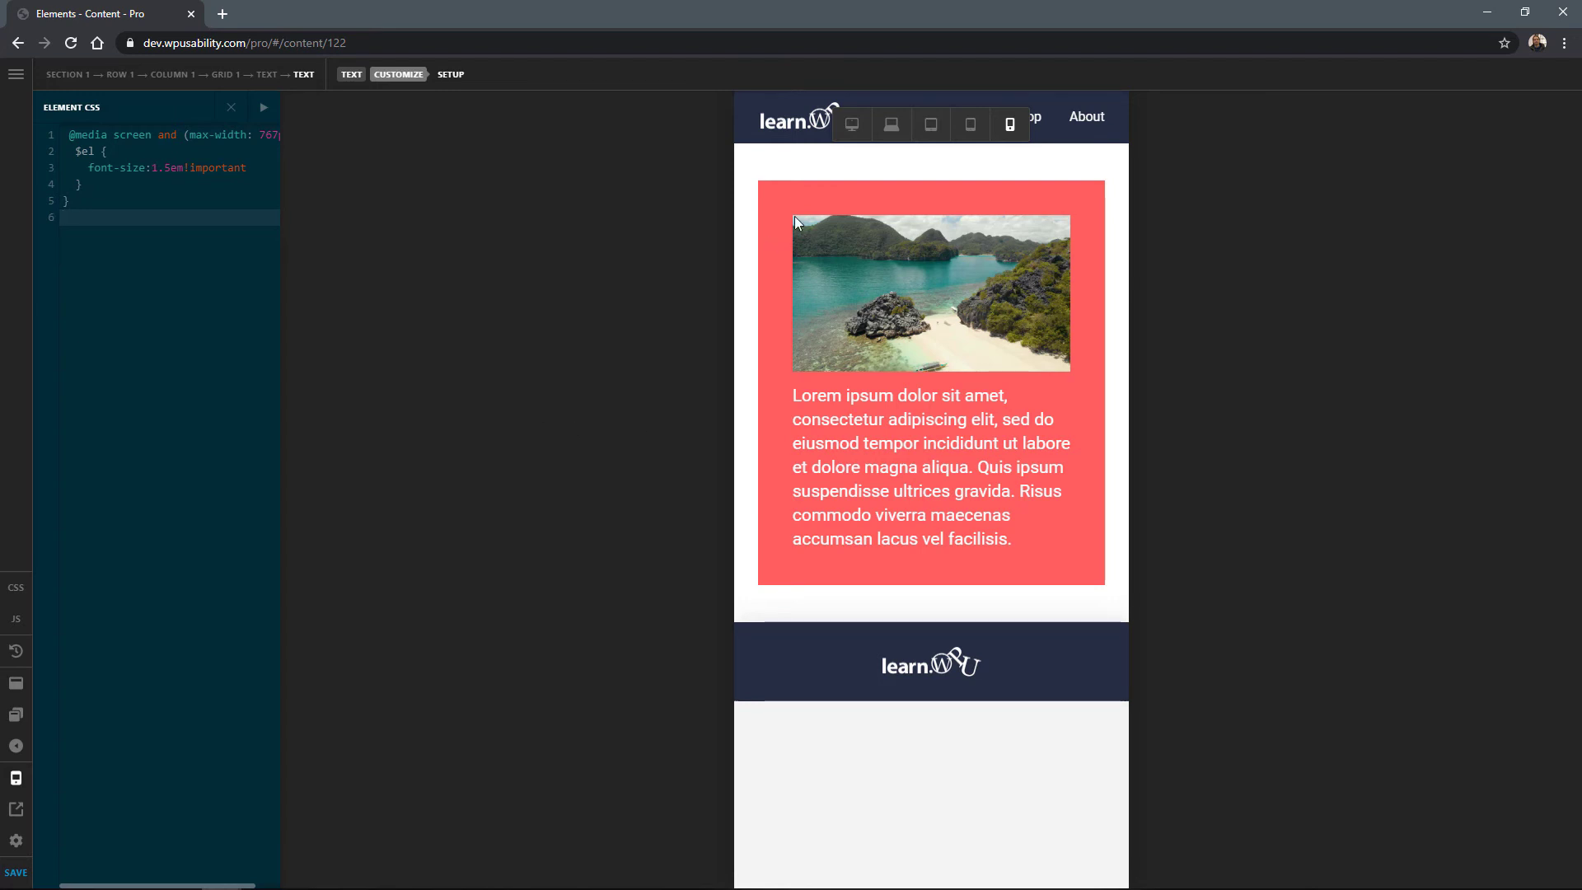
Switch to the largest breakpoint in visual editing and duplicate the first 2rem track of the grid's rows template
left_click(852, 126)
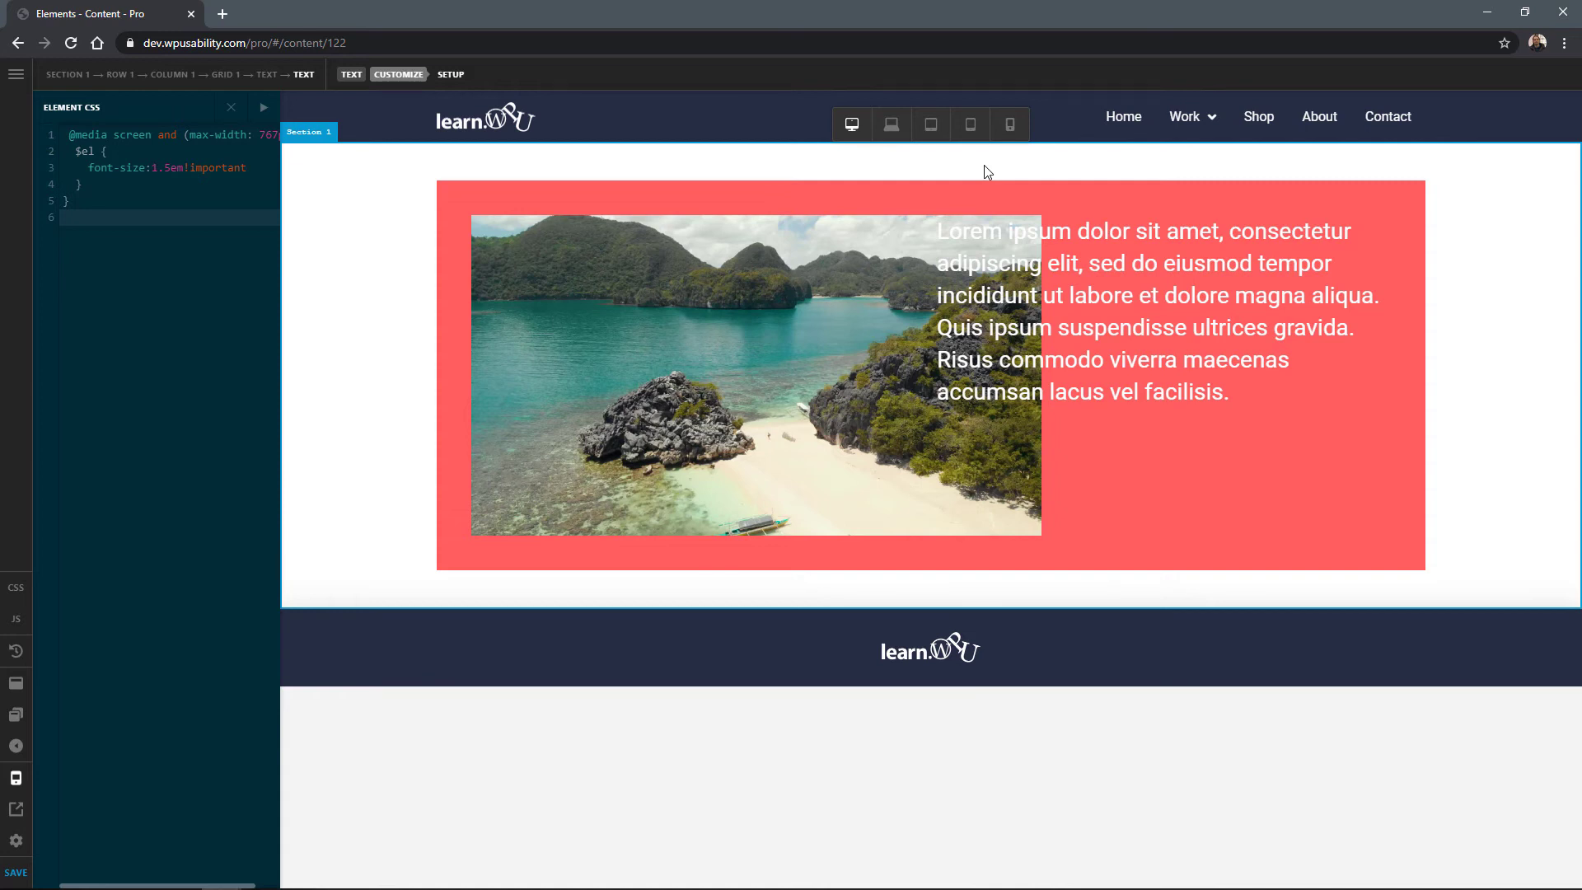
left_click(1409, 199)
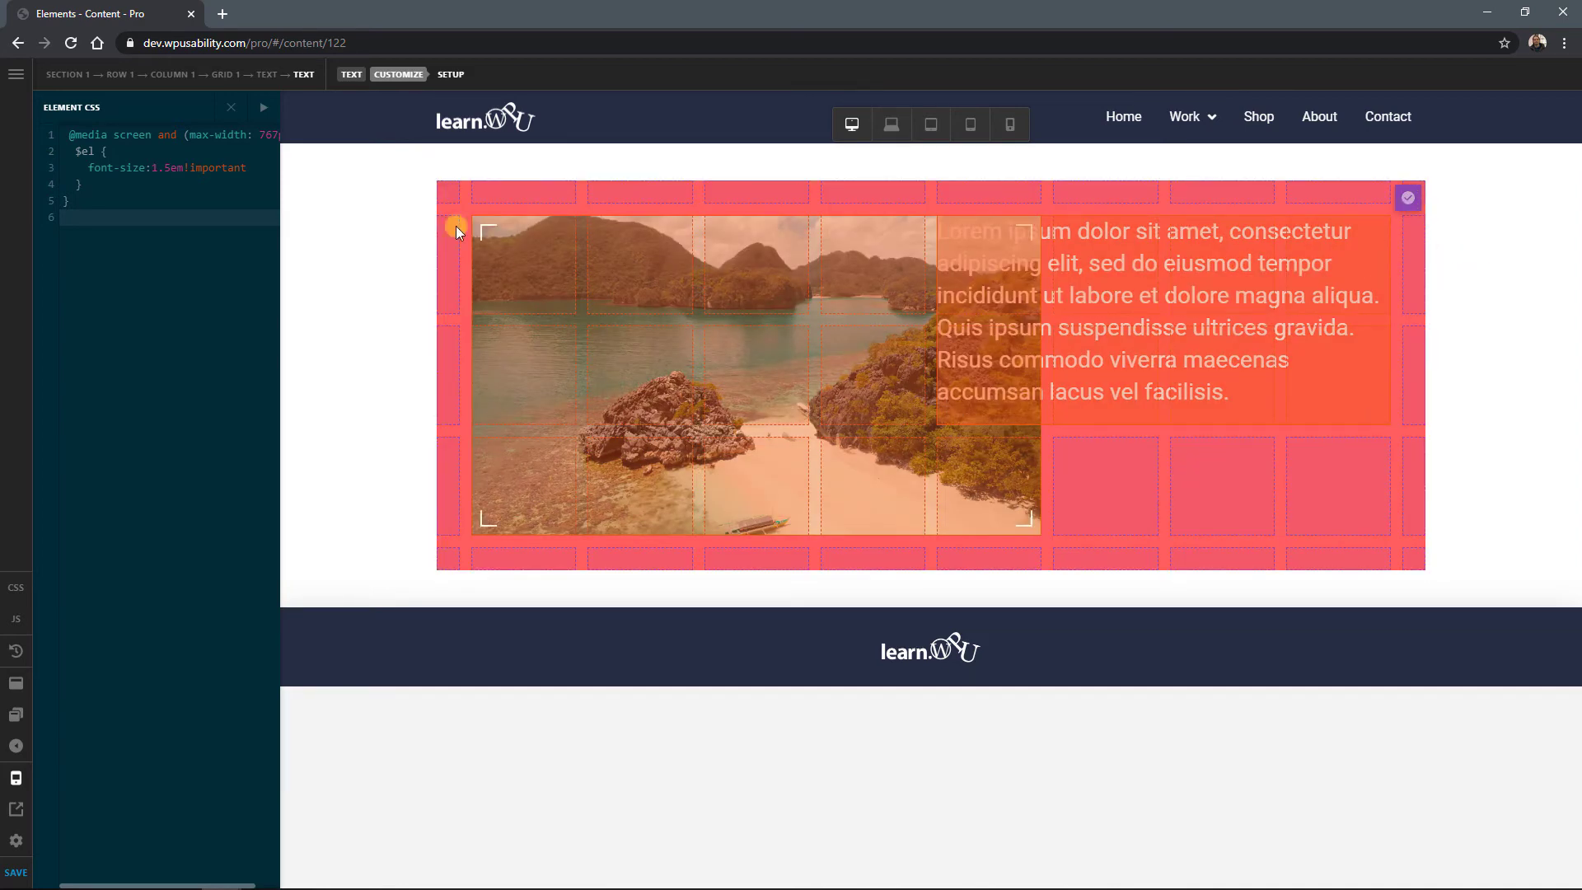
left_click(232, 116)
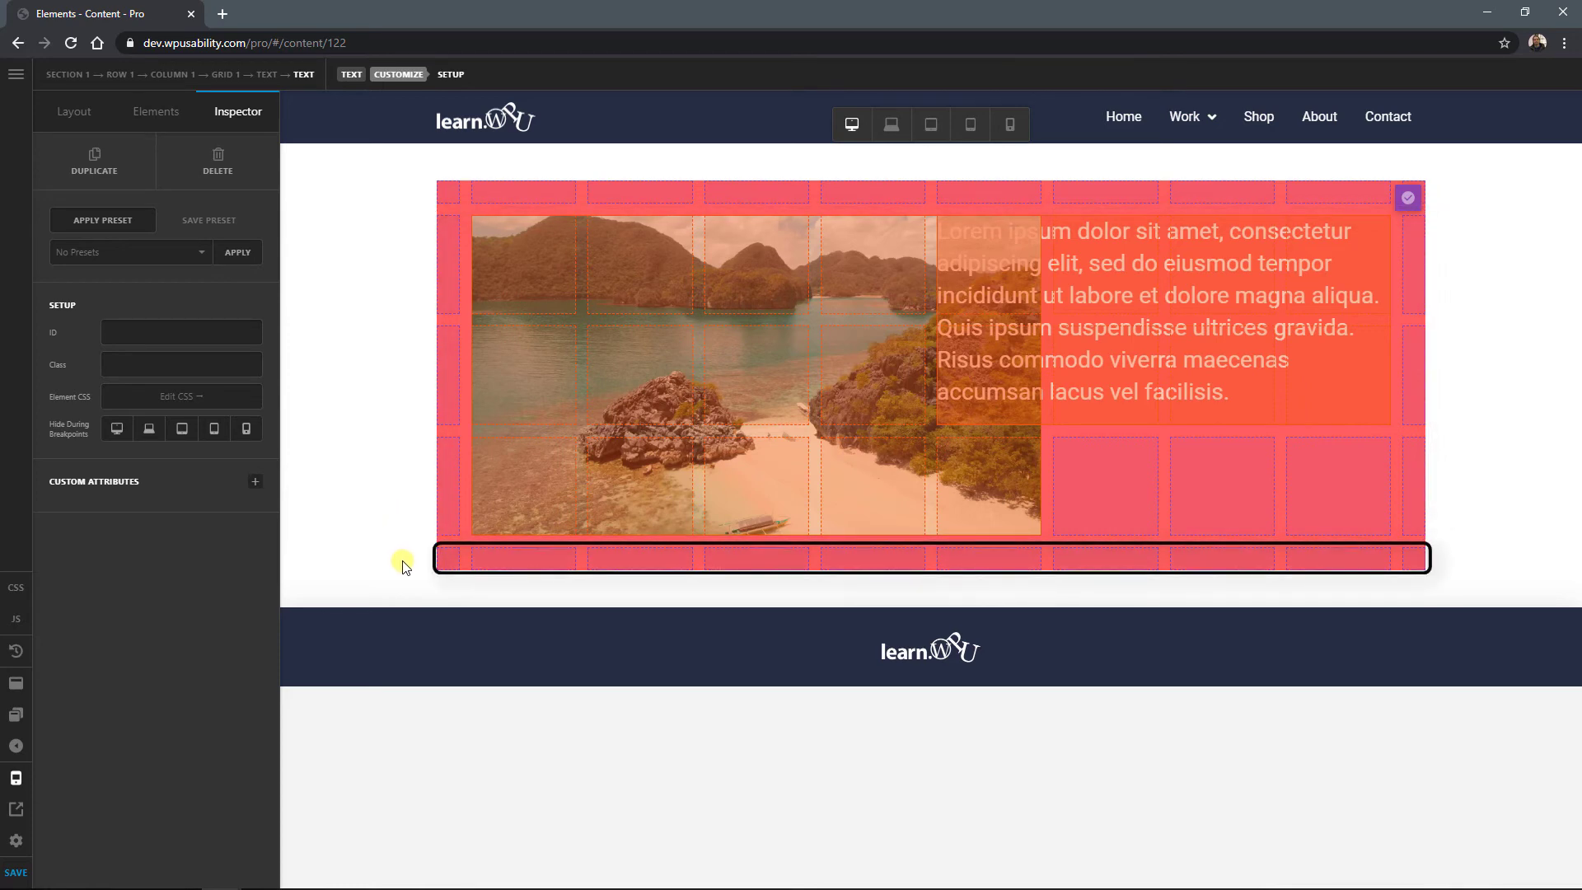
left_click(449, 525)
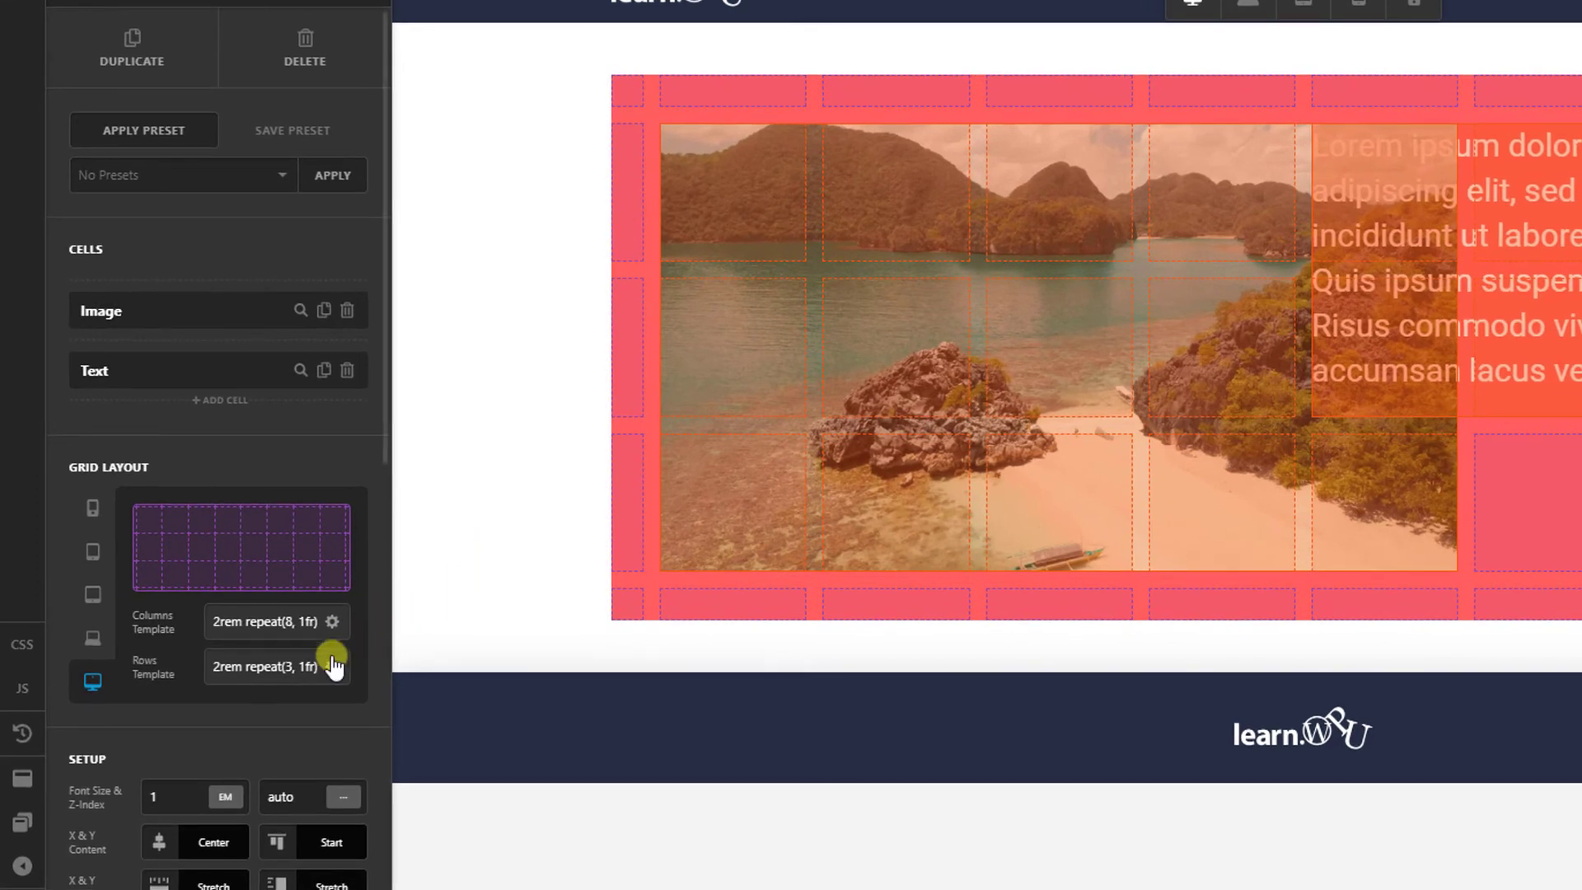
left_click(332, 666)
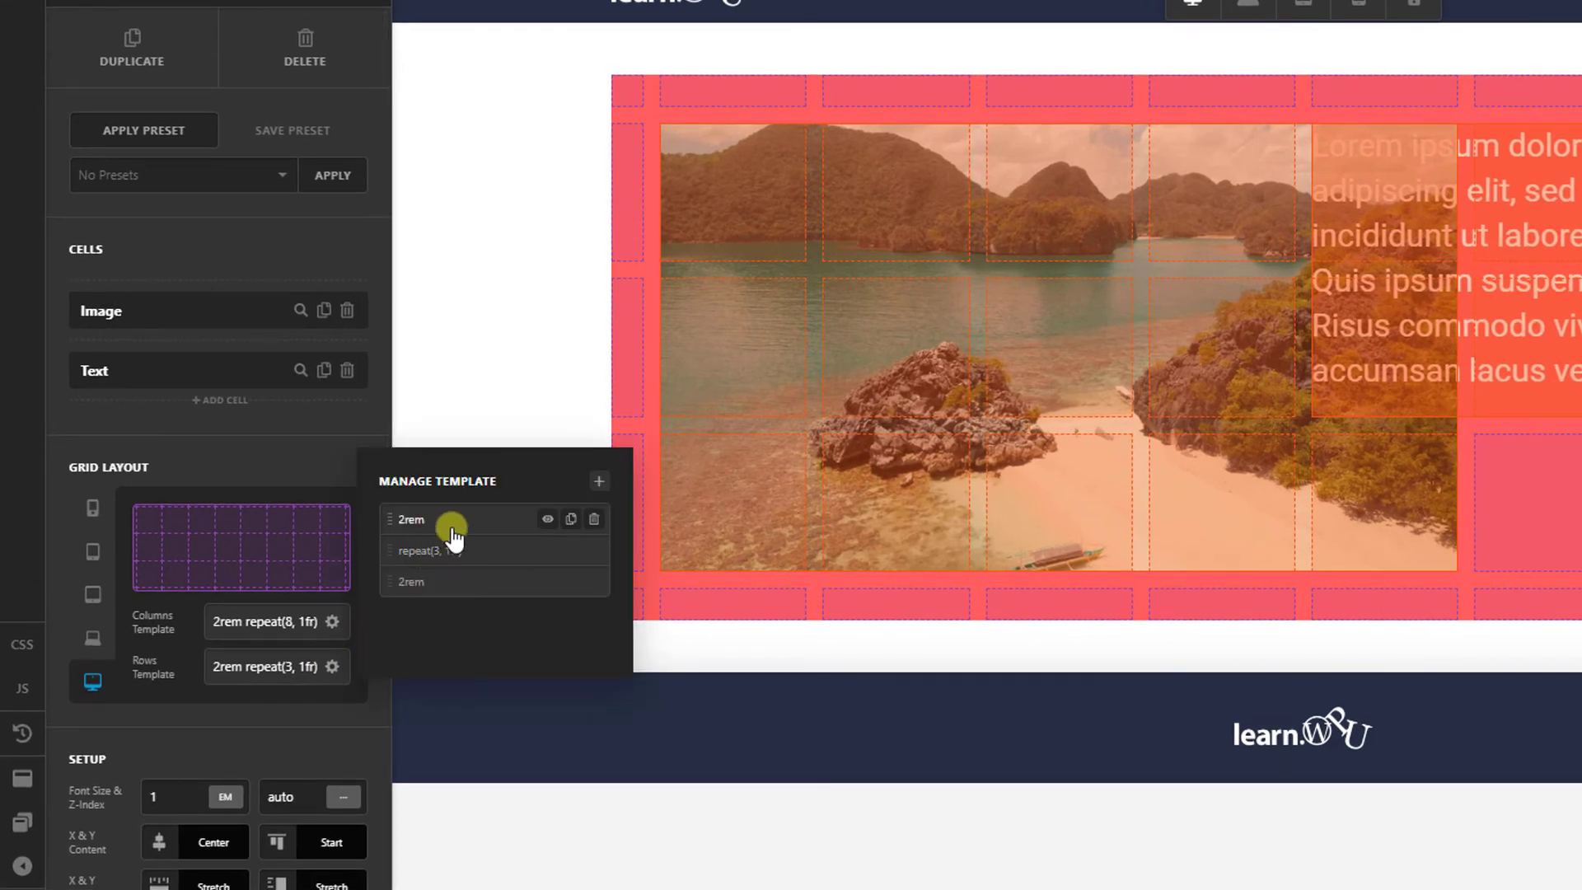
left_click(571, 519)
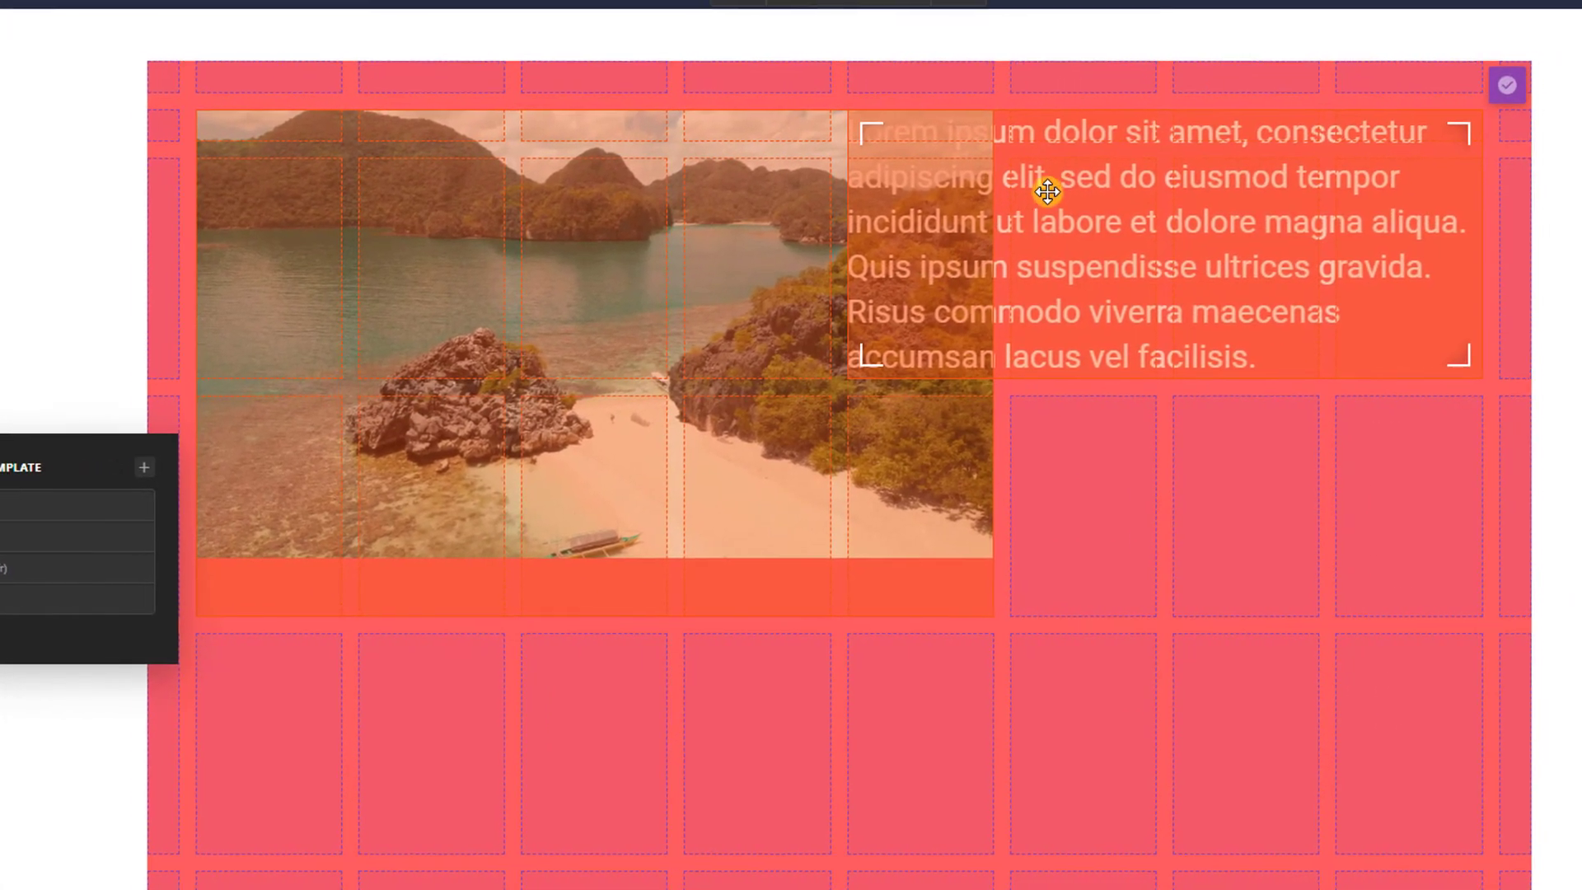
Place the Text cell at X 5 to 10, Y 3 to 5, and resize the Image cell to X 2 to 6, Y 2 to 6
left_click_drag(1048, 176, 1046, 248)
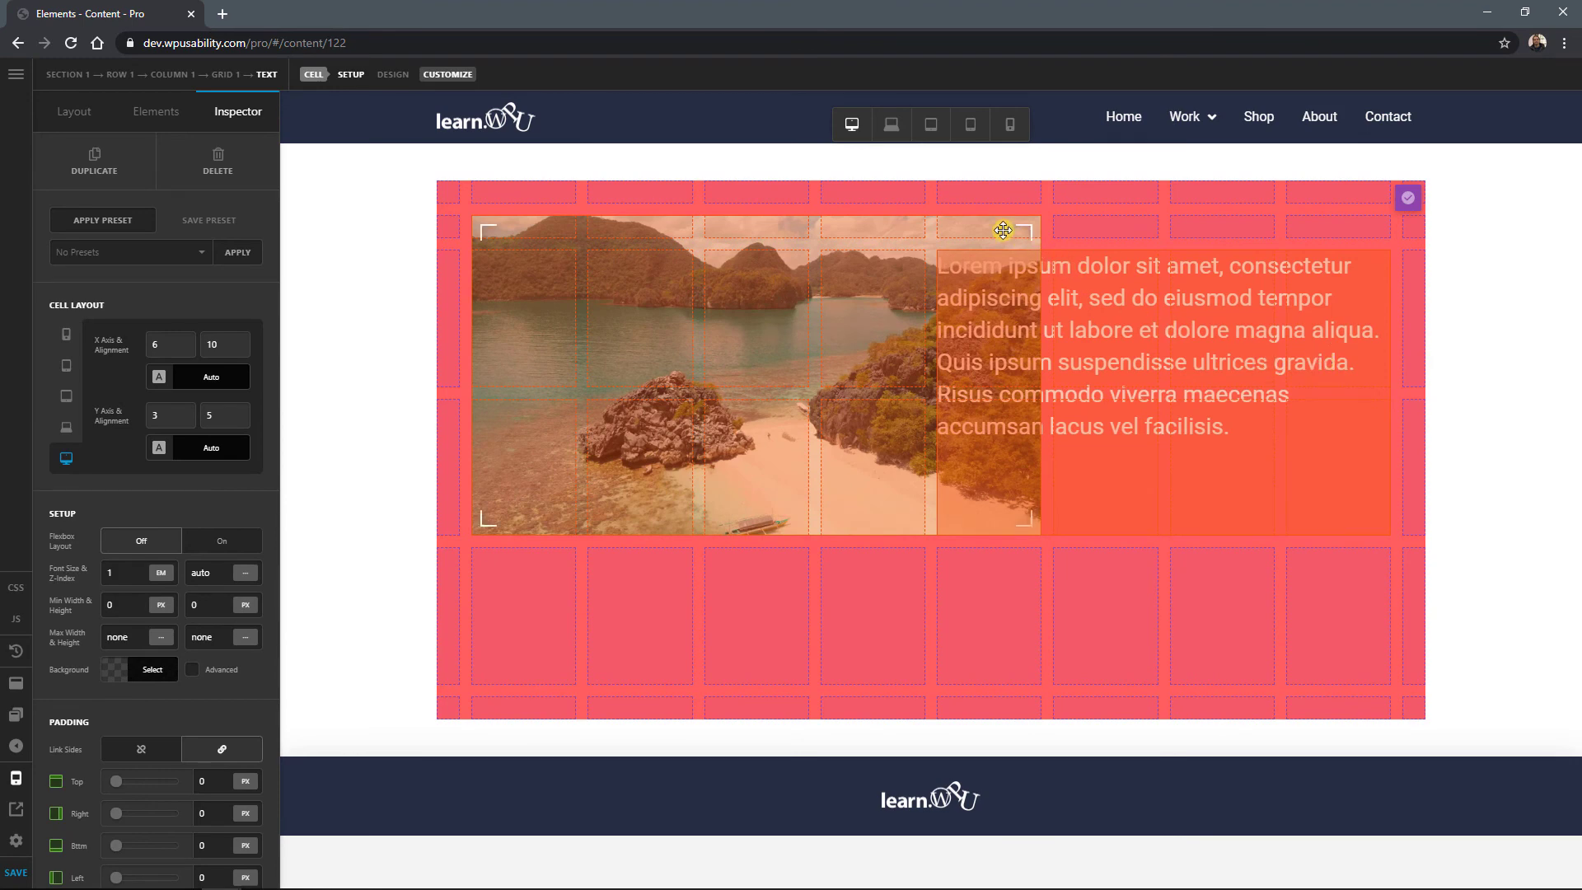
left_click_drag(1025, 226, 911, 227)
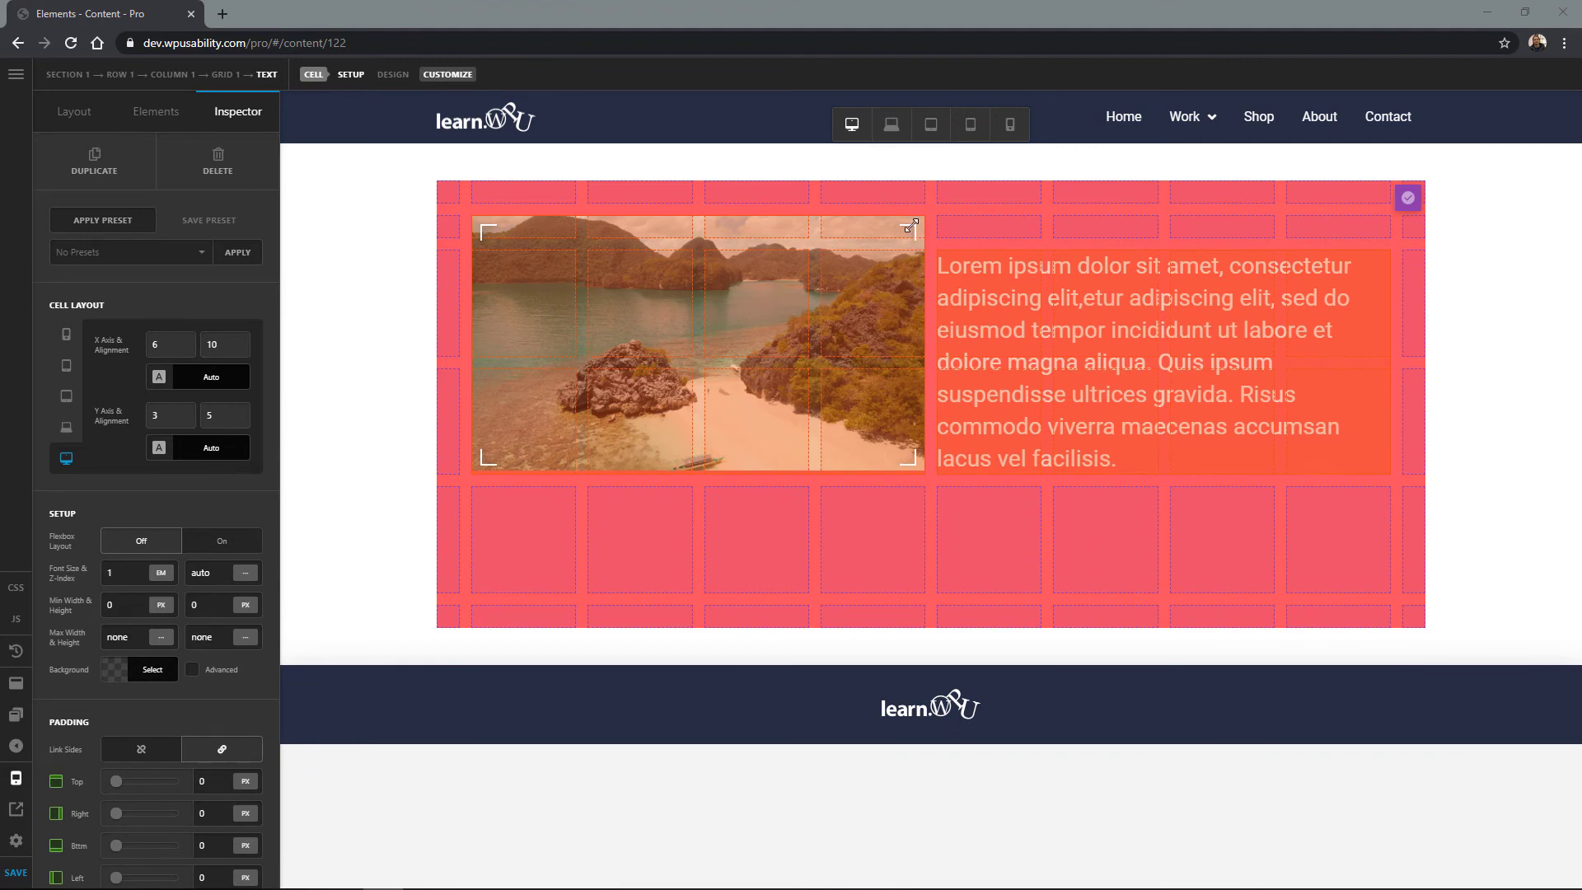
left_click_drag(908, 458, 908, 580)
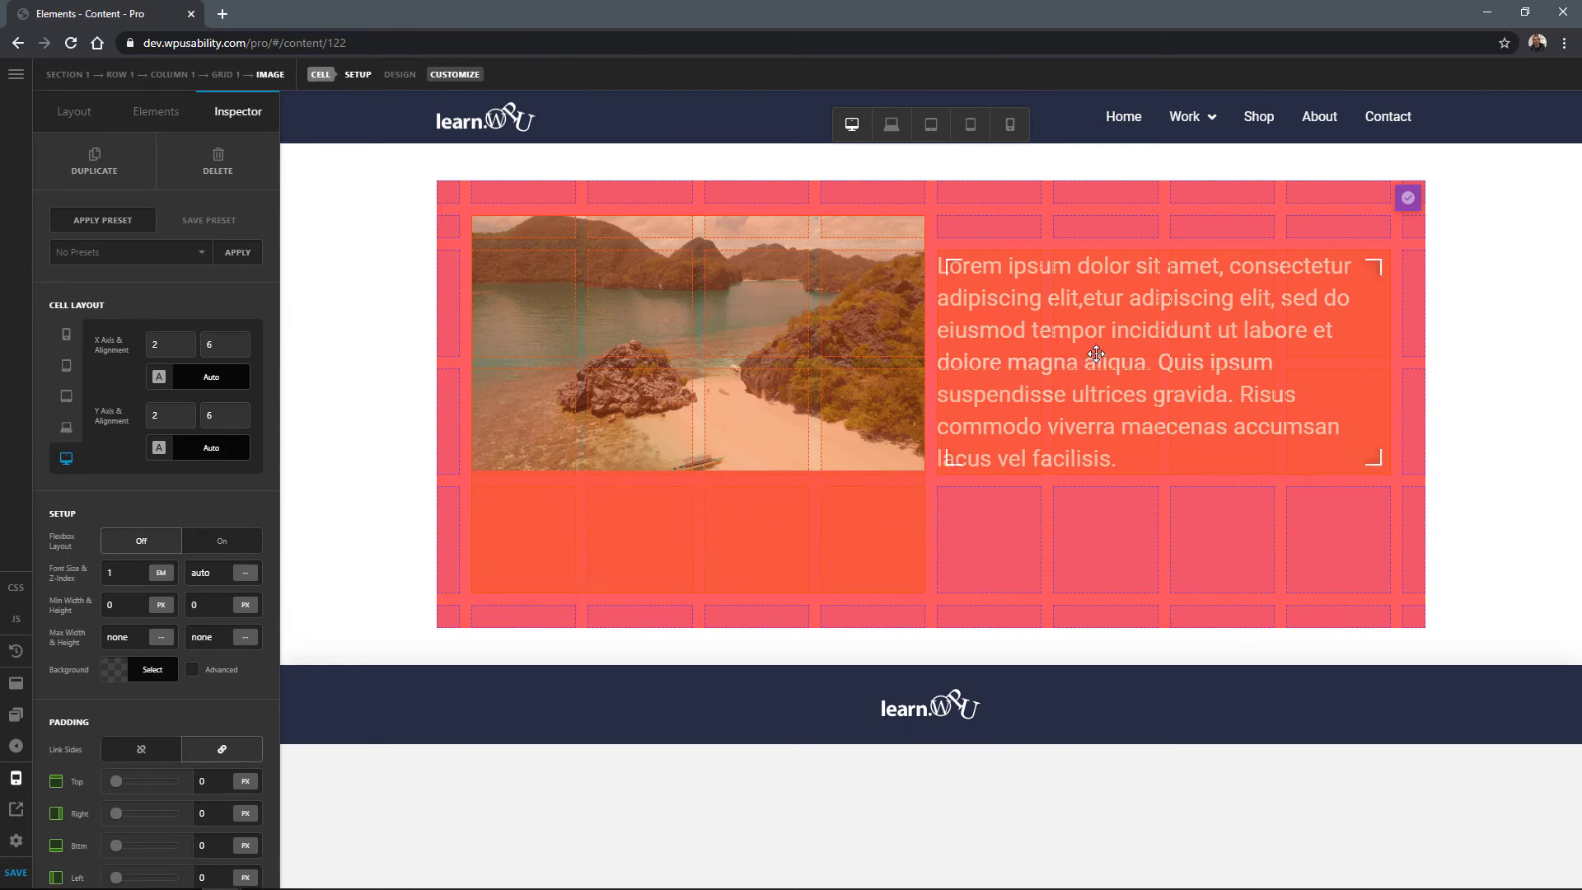
left_click_drag(1096, 355, 999, 354)
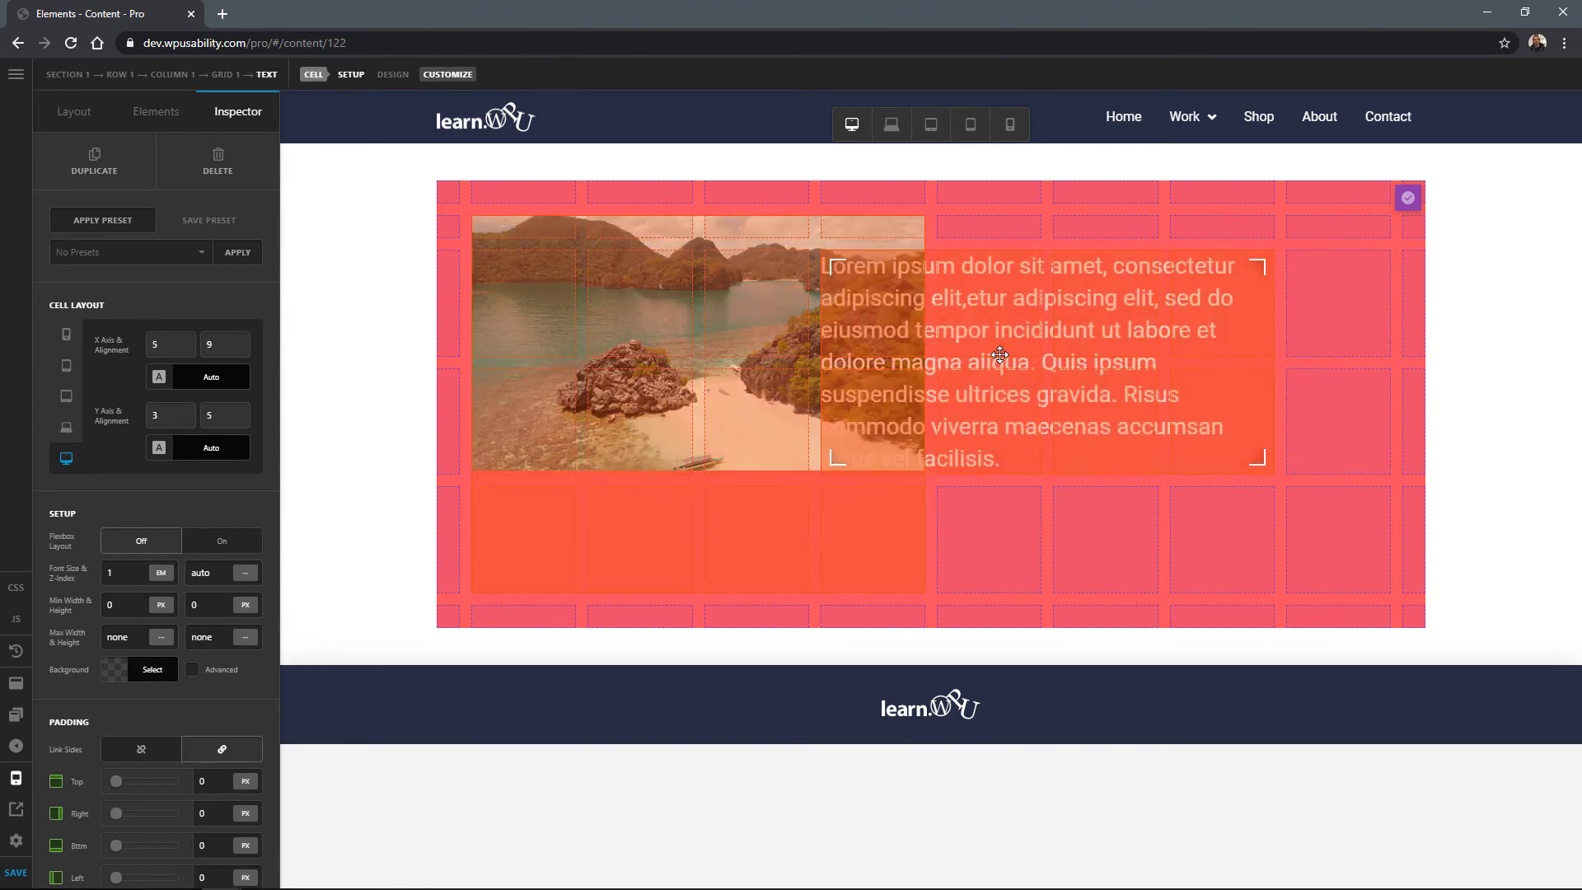
left_click_drag(1258, 458, 1358, 455)
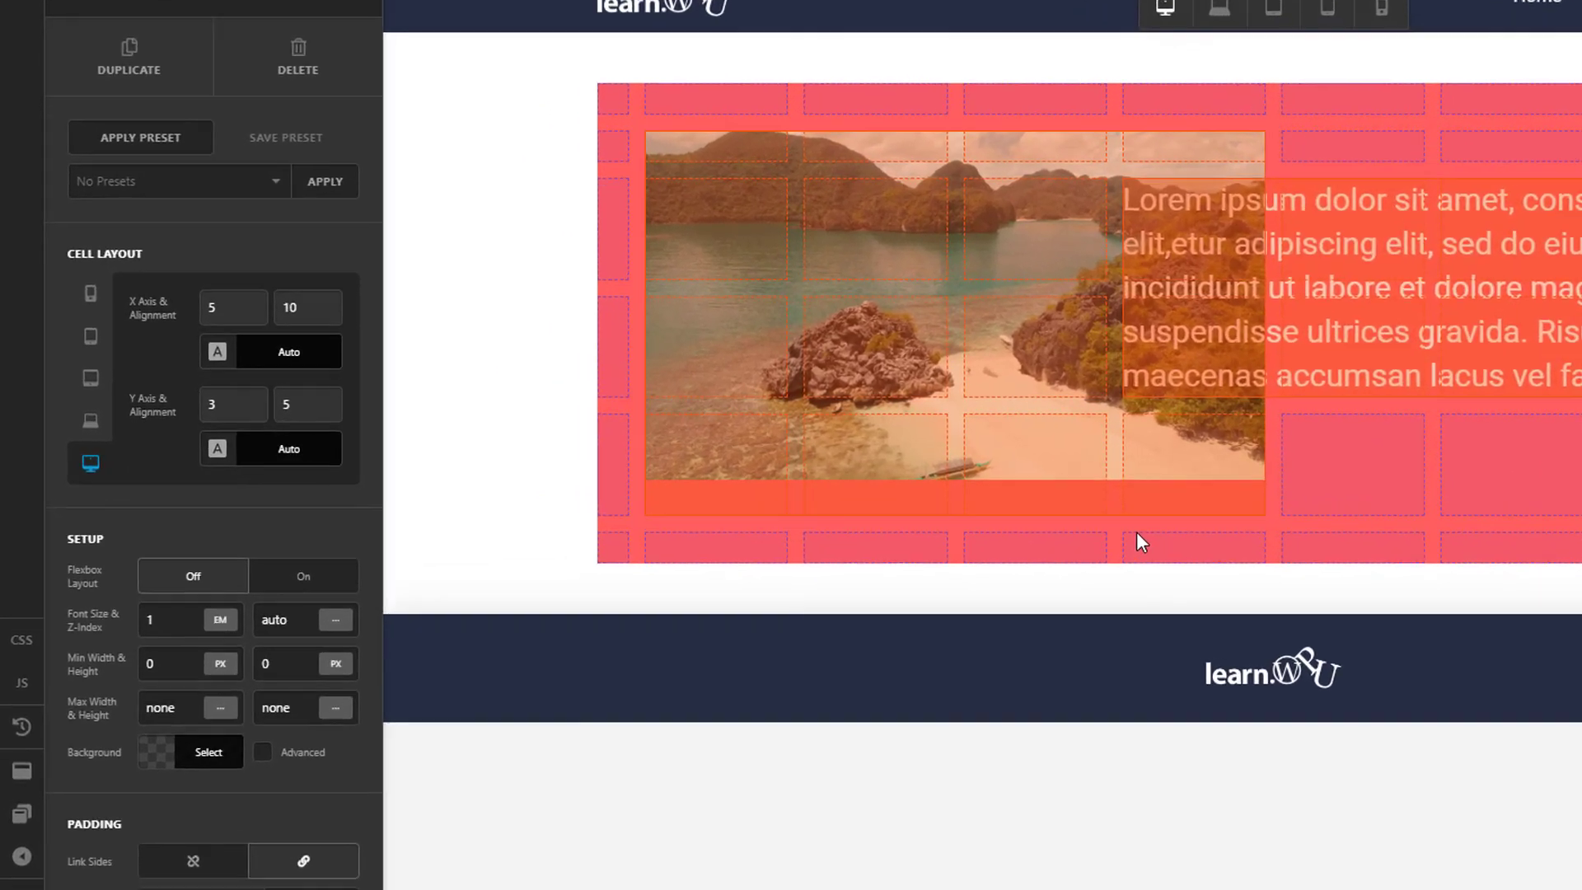
Examine the tracks in the largest breakpoint's rows template
left_click(1356, 491)
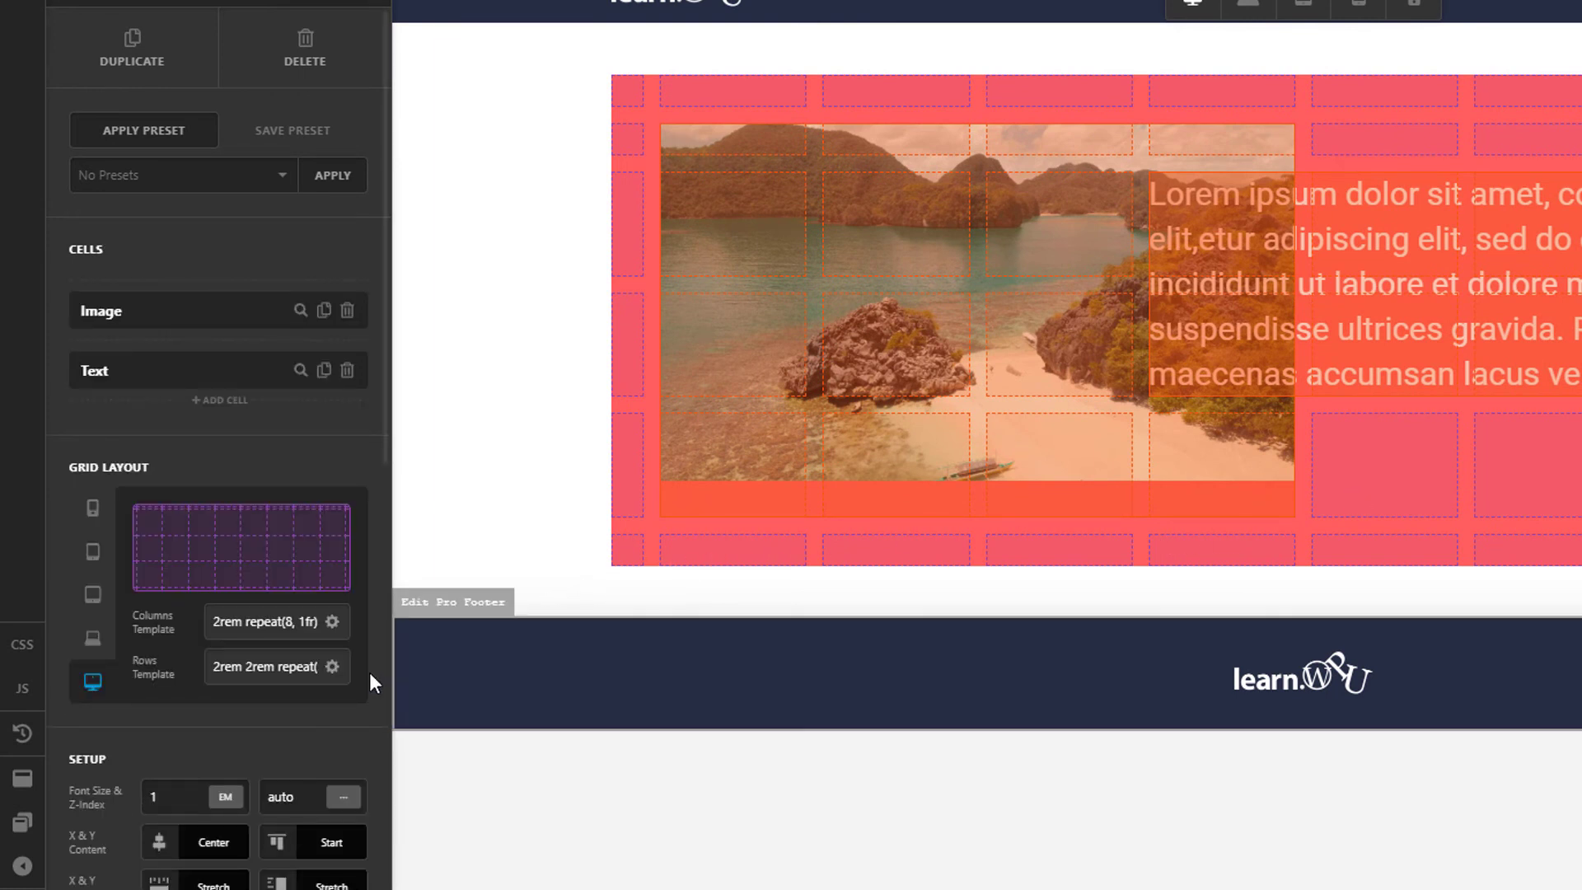
left_click(332, 668)
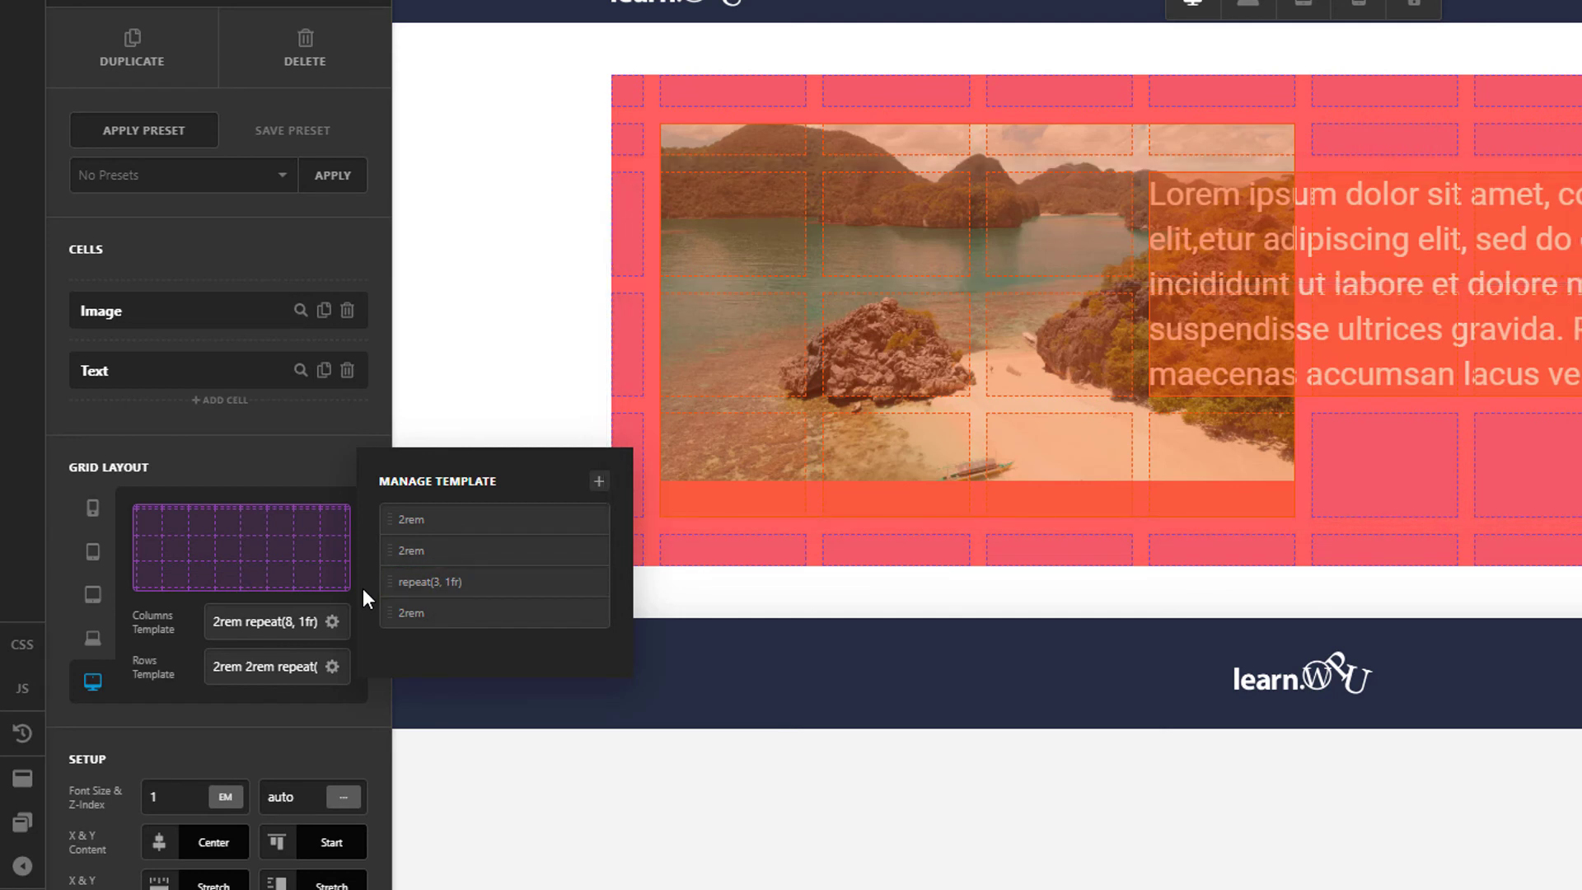
Remove the last two sentences of the text element's content to test the row heights, and paste them back
left_click(141, 4)
mouse_move(183, 417)
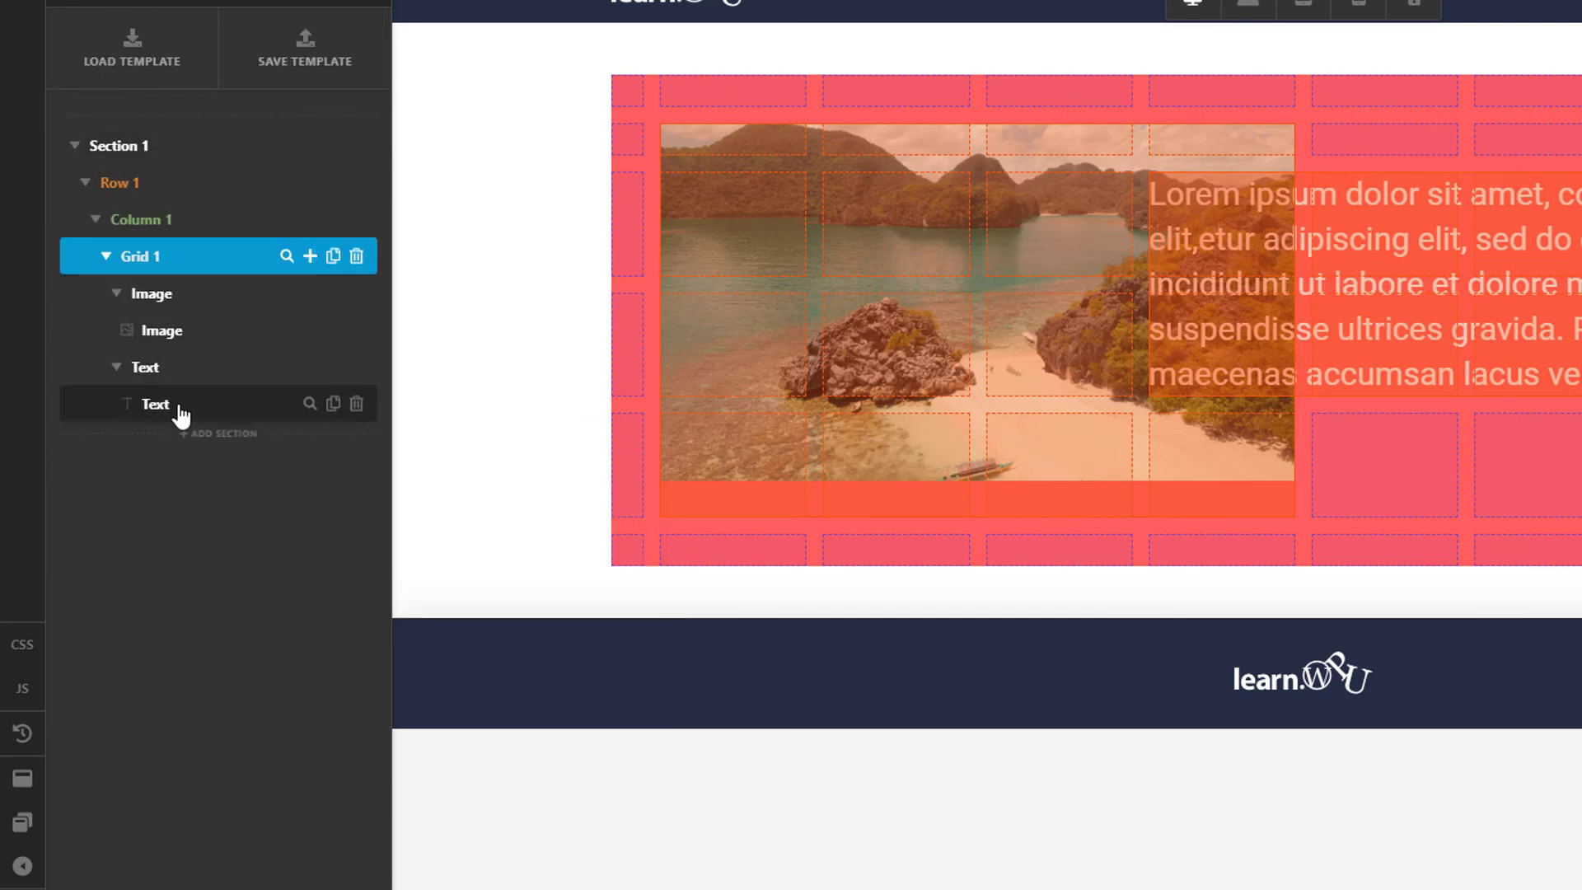
left_click(311, 404)
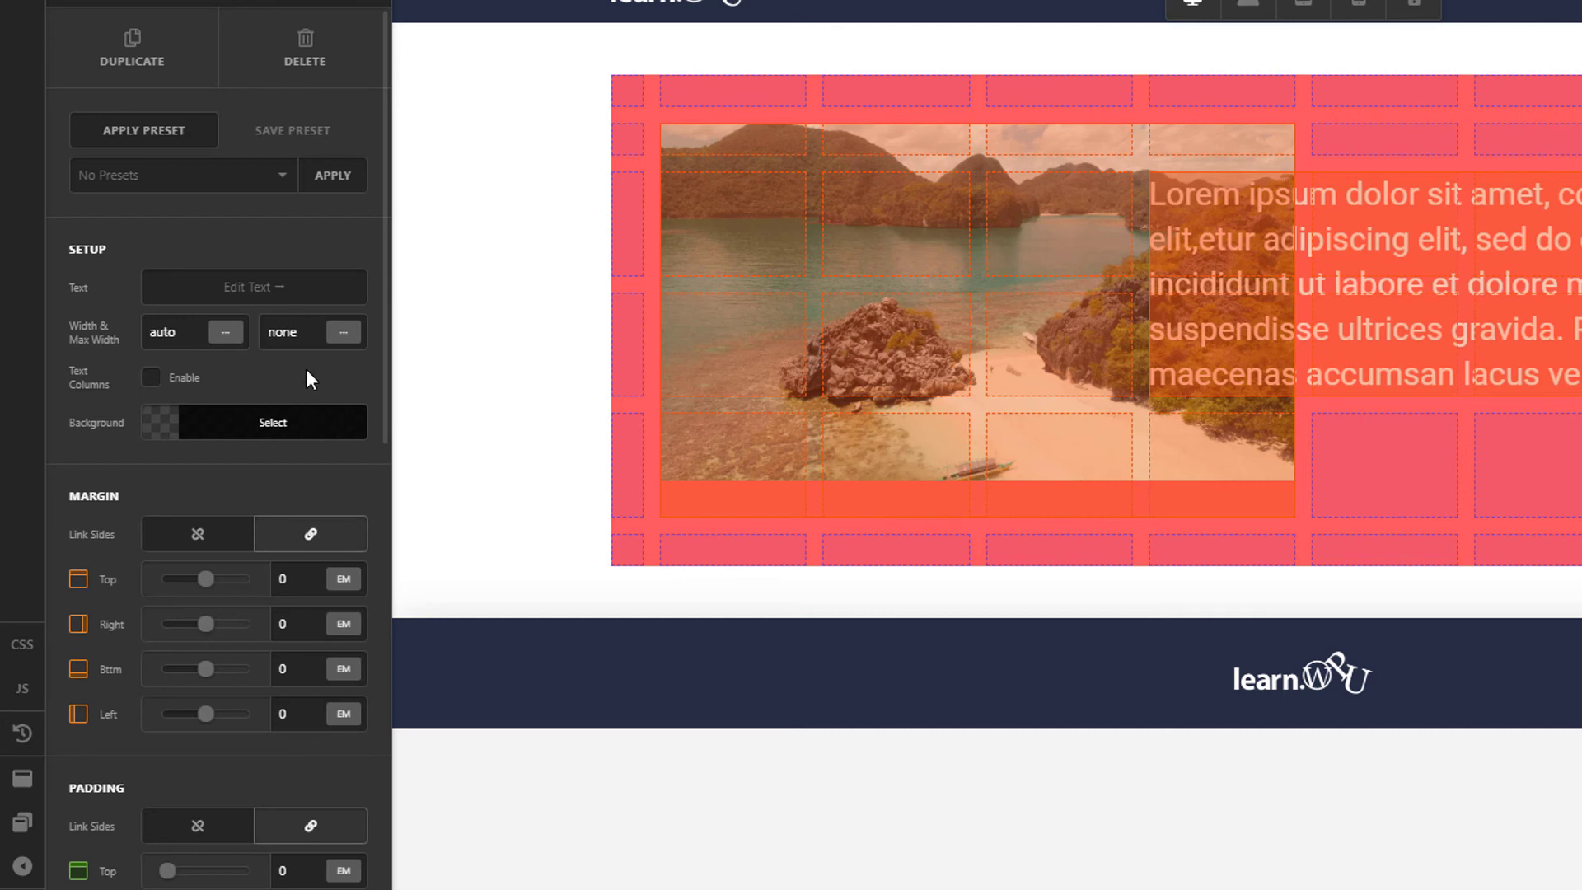
left_click(297, 298)
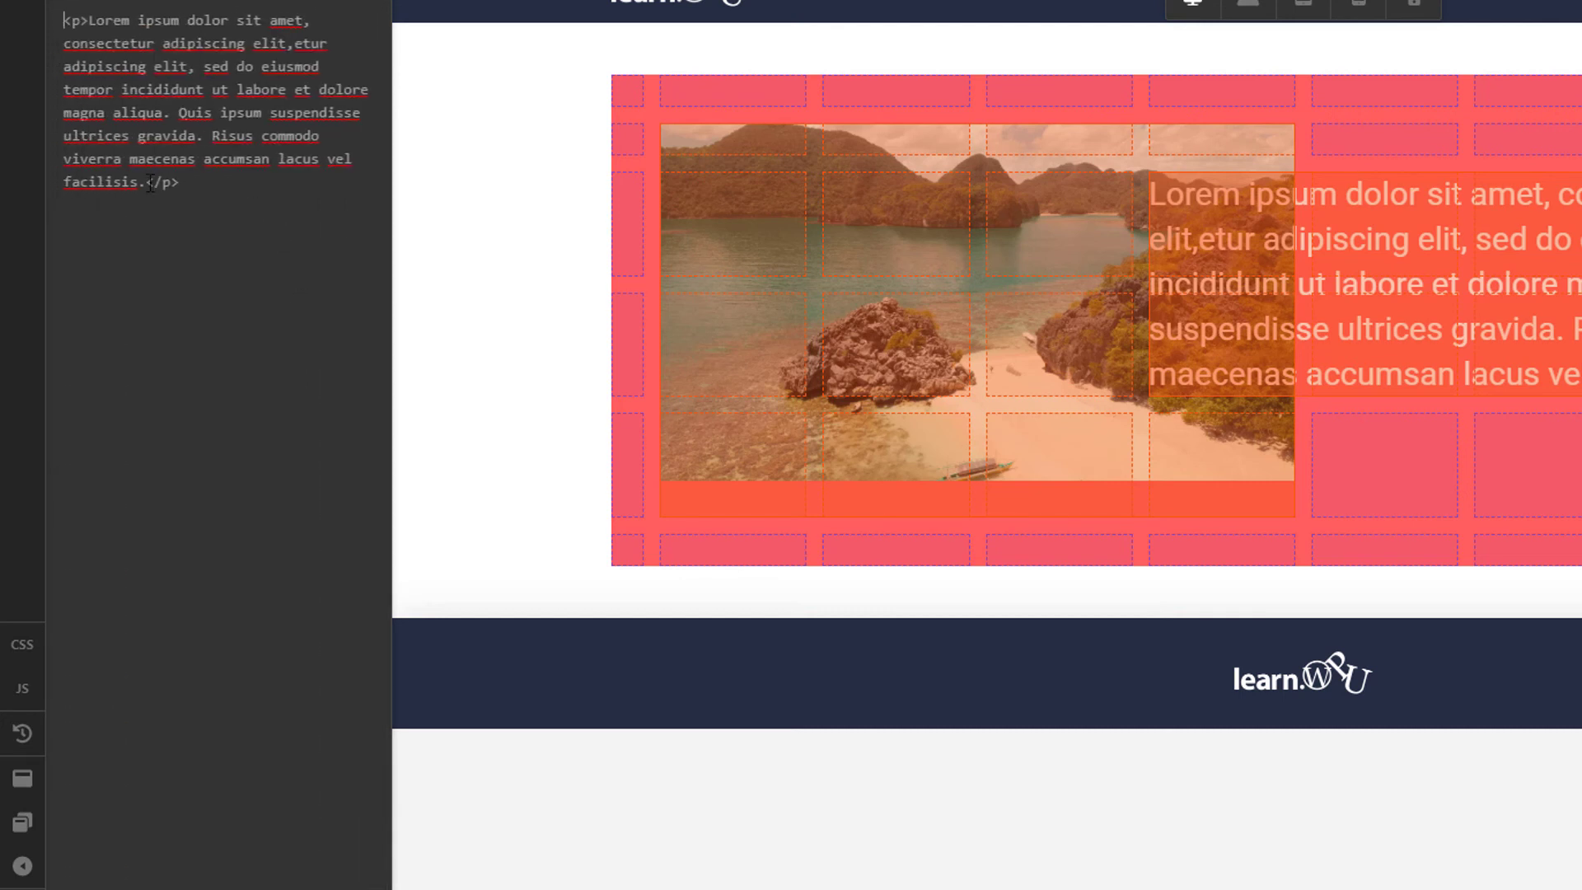
left_click(147, 182)
left_click_drag(147, 182, 180, 113)
key("ctrl+c")
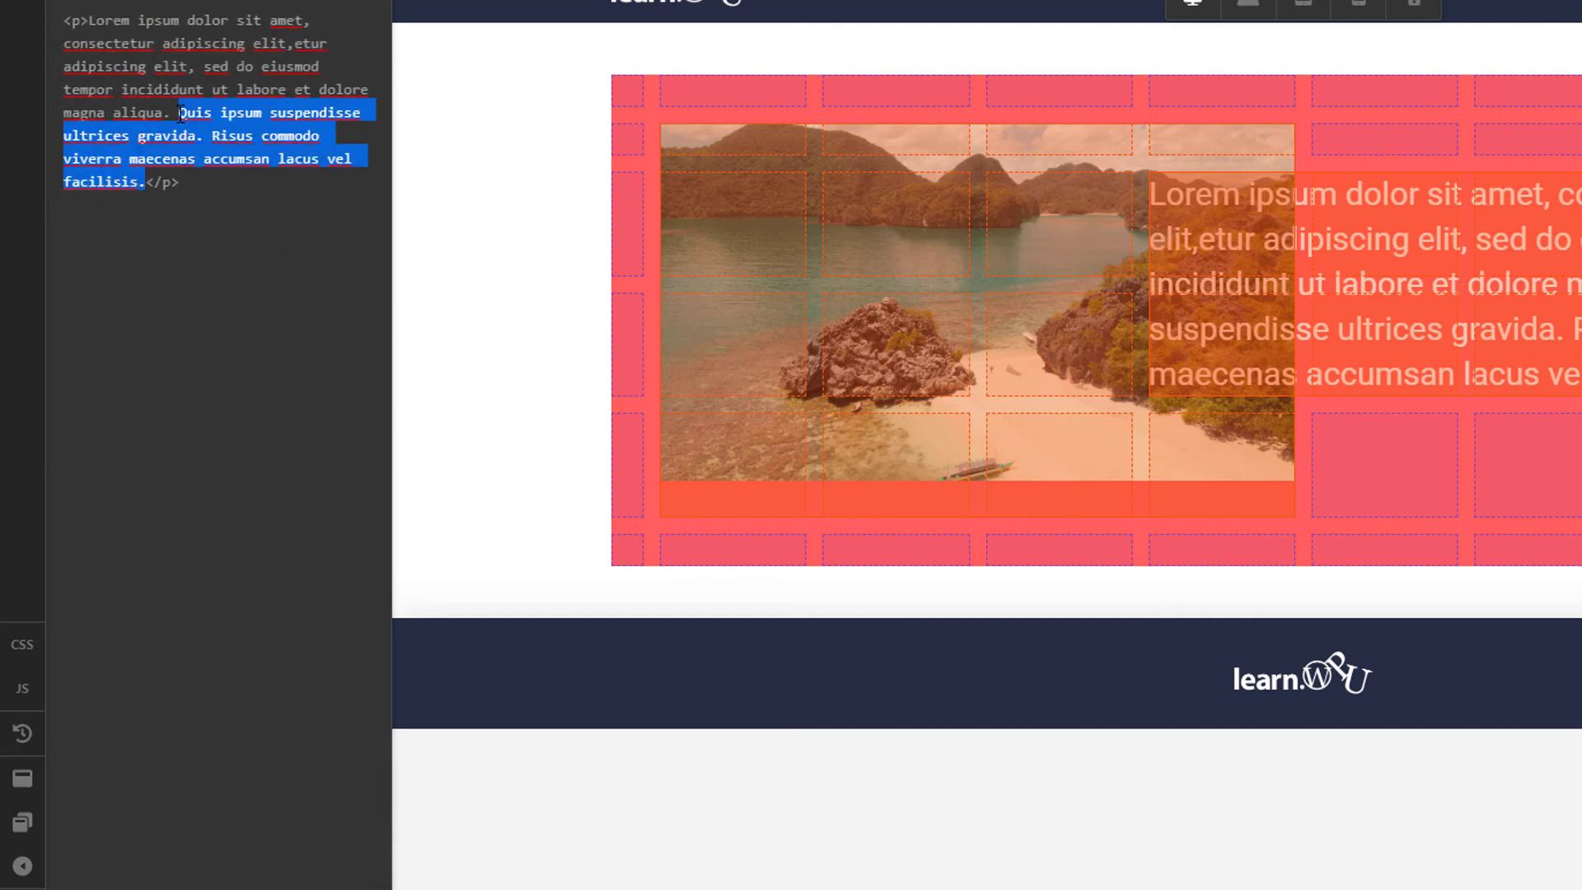
key("BackSpace")
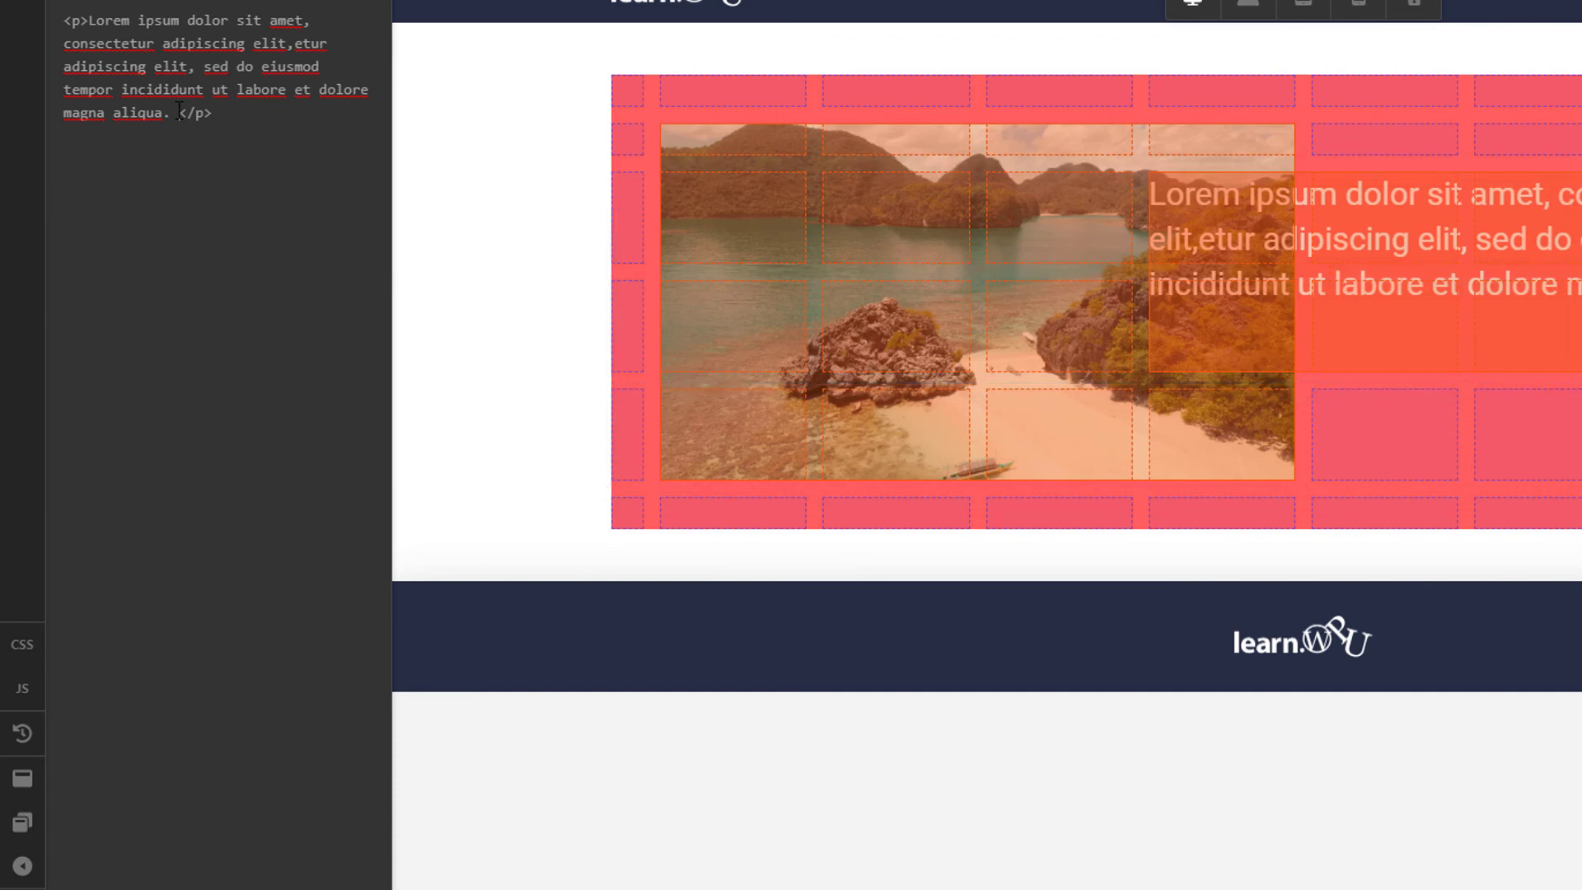
key("ctrl+v")
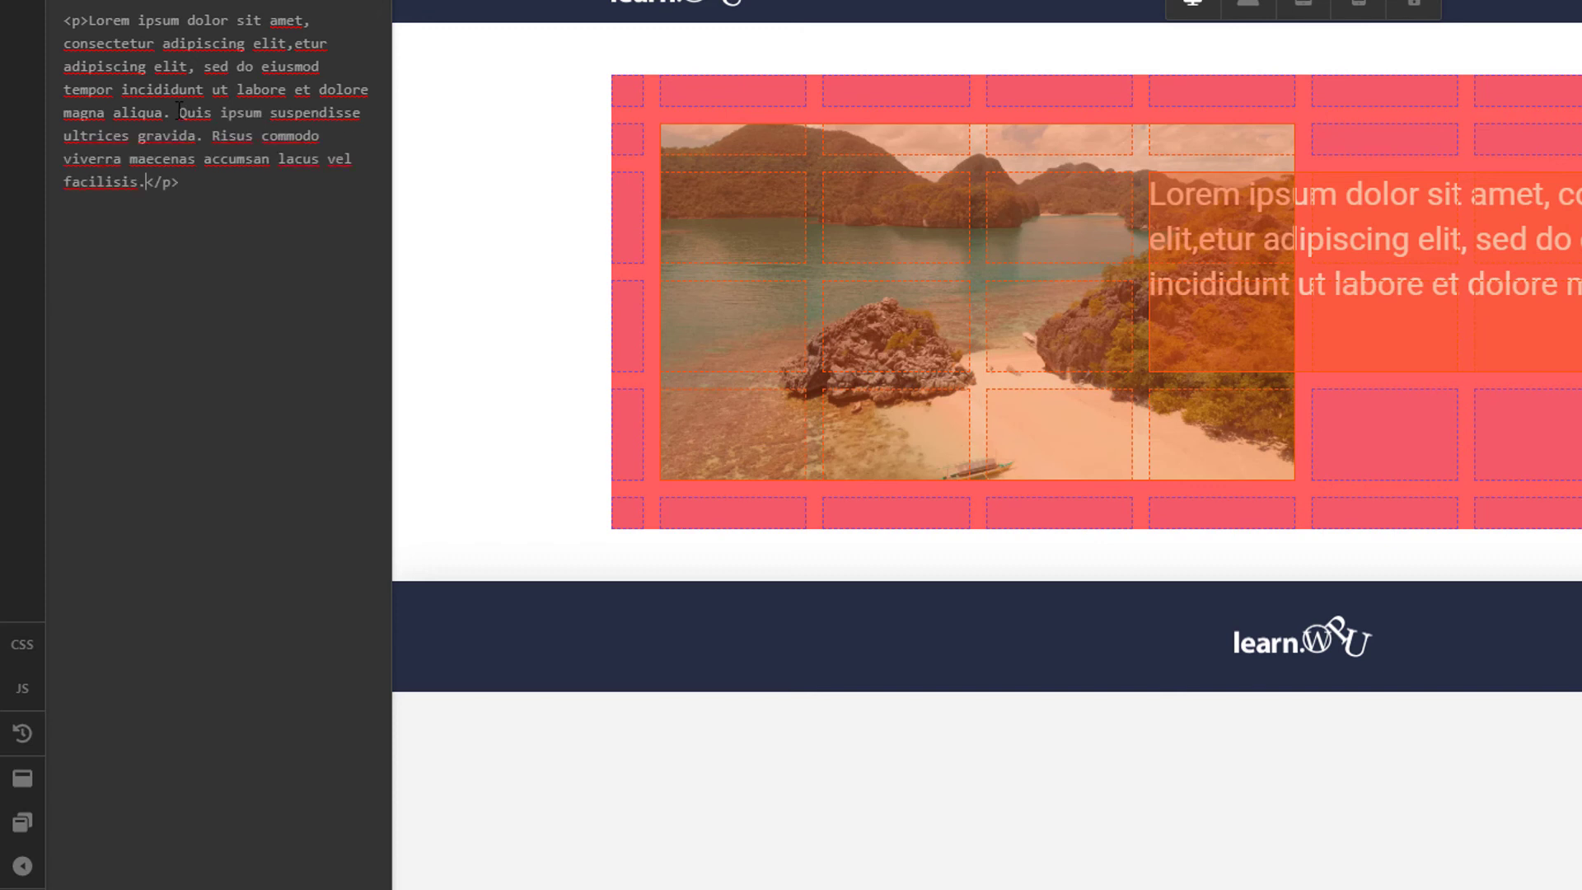
left_click(321, 4)
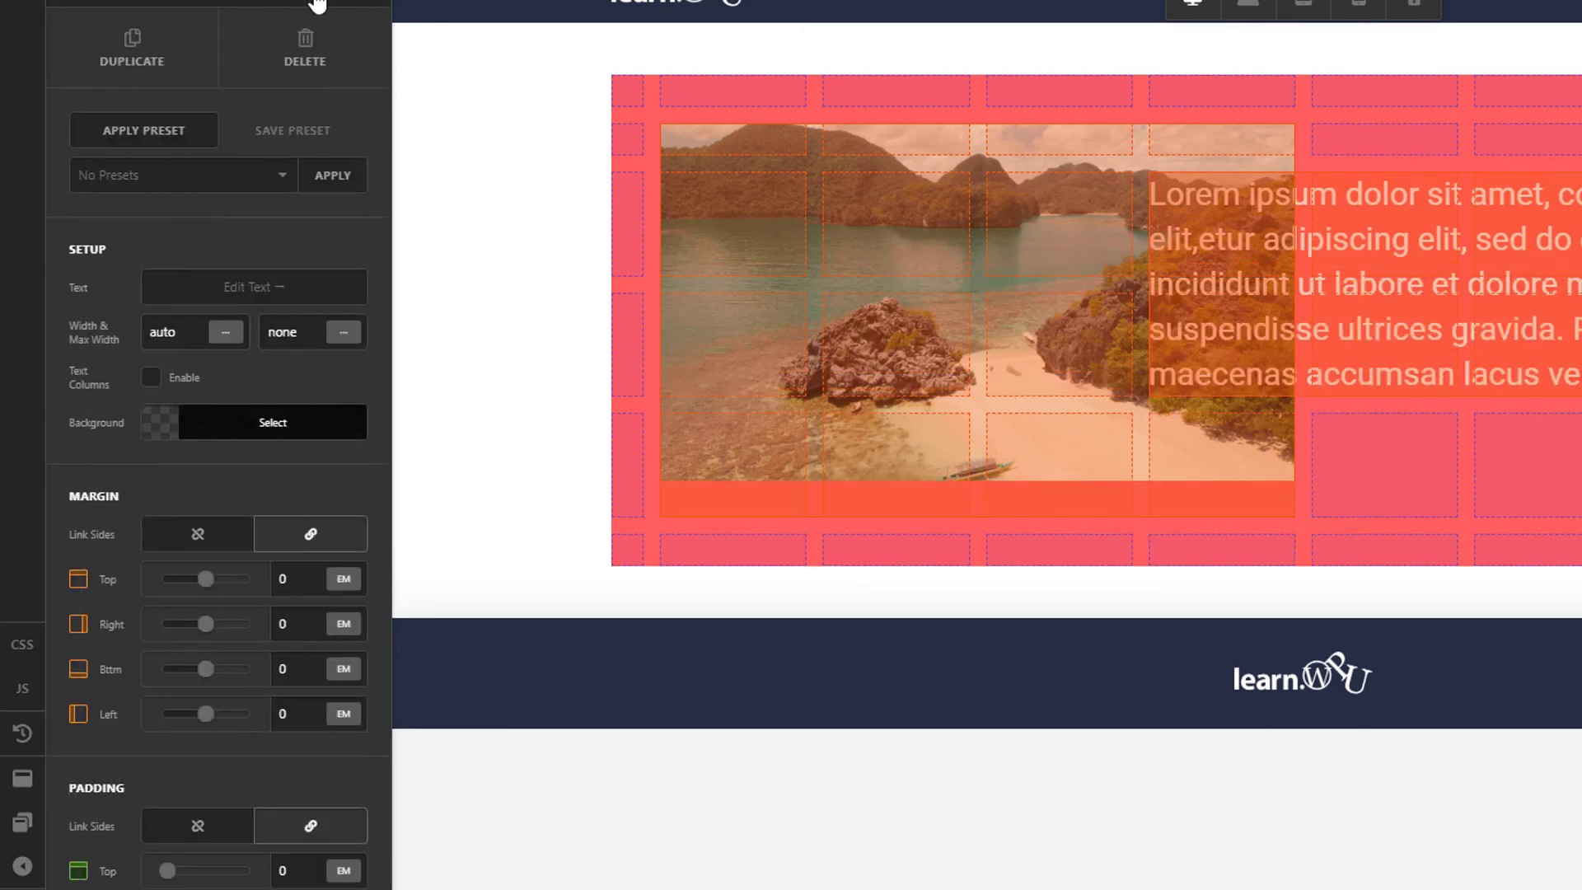
Replace the repeat(3, 1fr) track with 1fr in the largest breakpoint's rows template, and shorten the Image cell to Y 2 to 4
left_click(1370, 470)
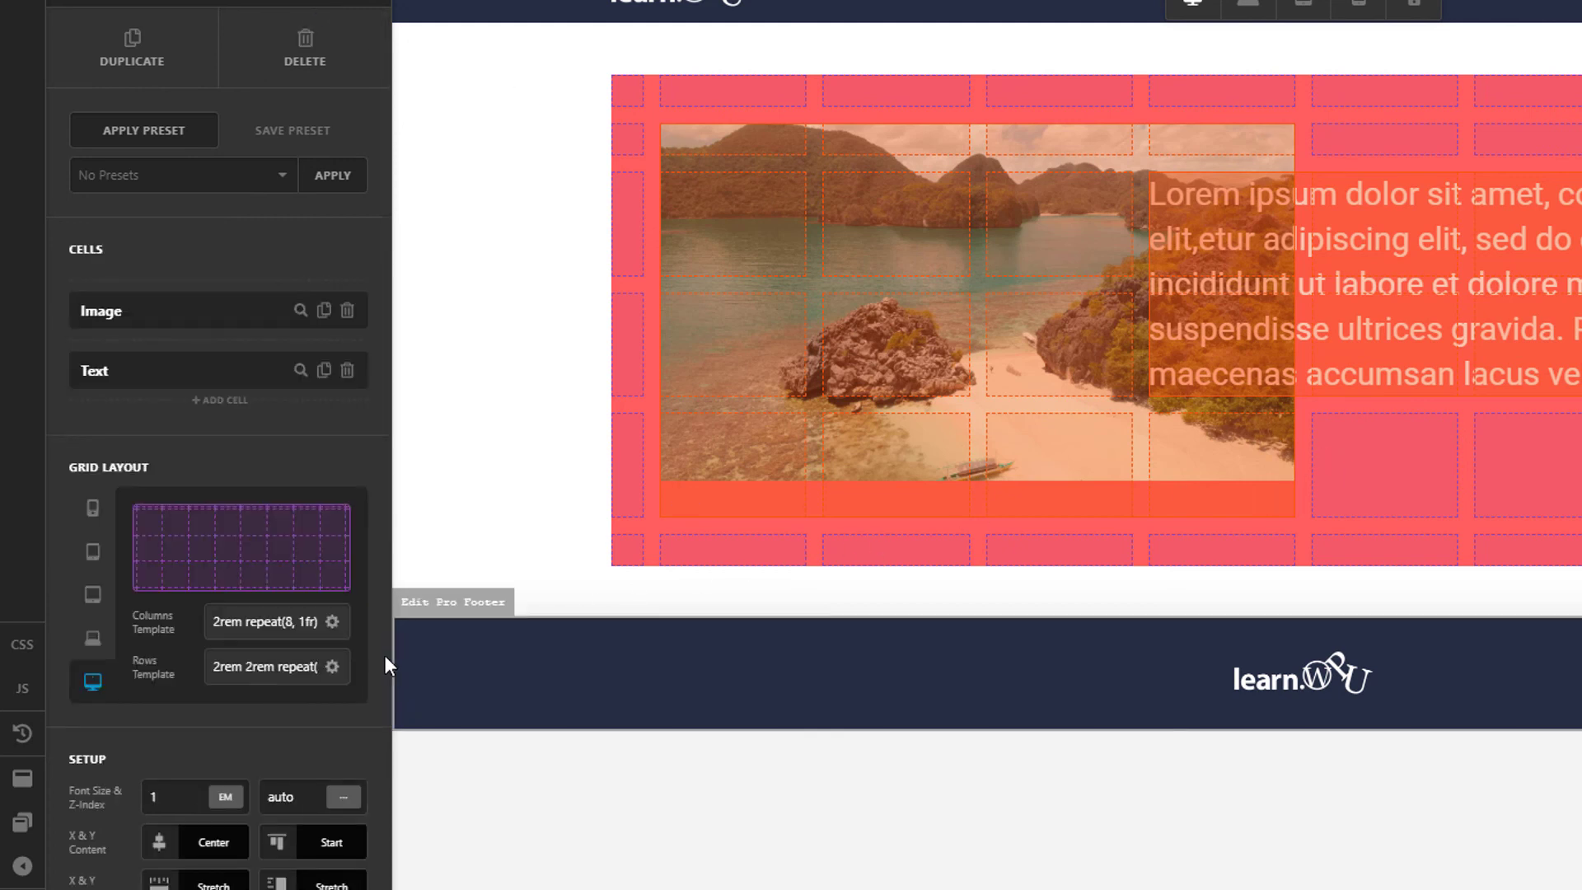
left_click(332, 667)
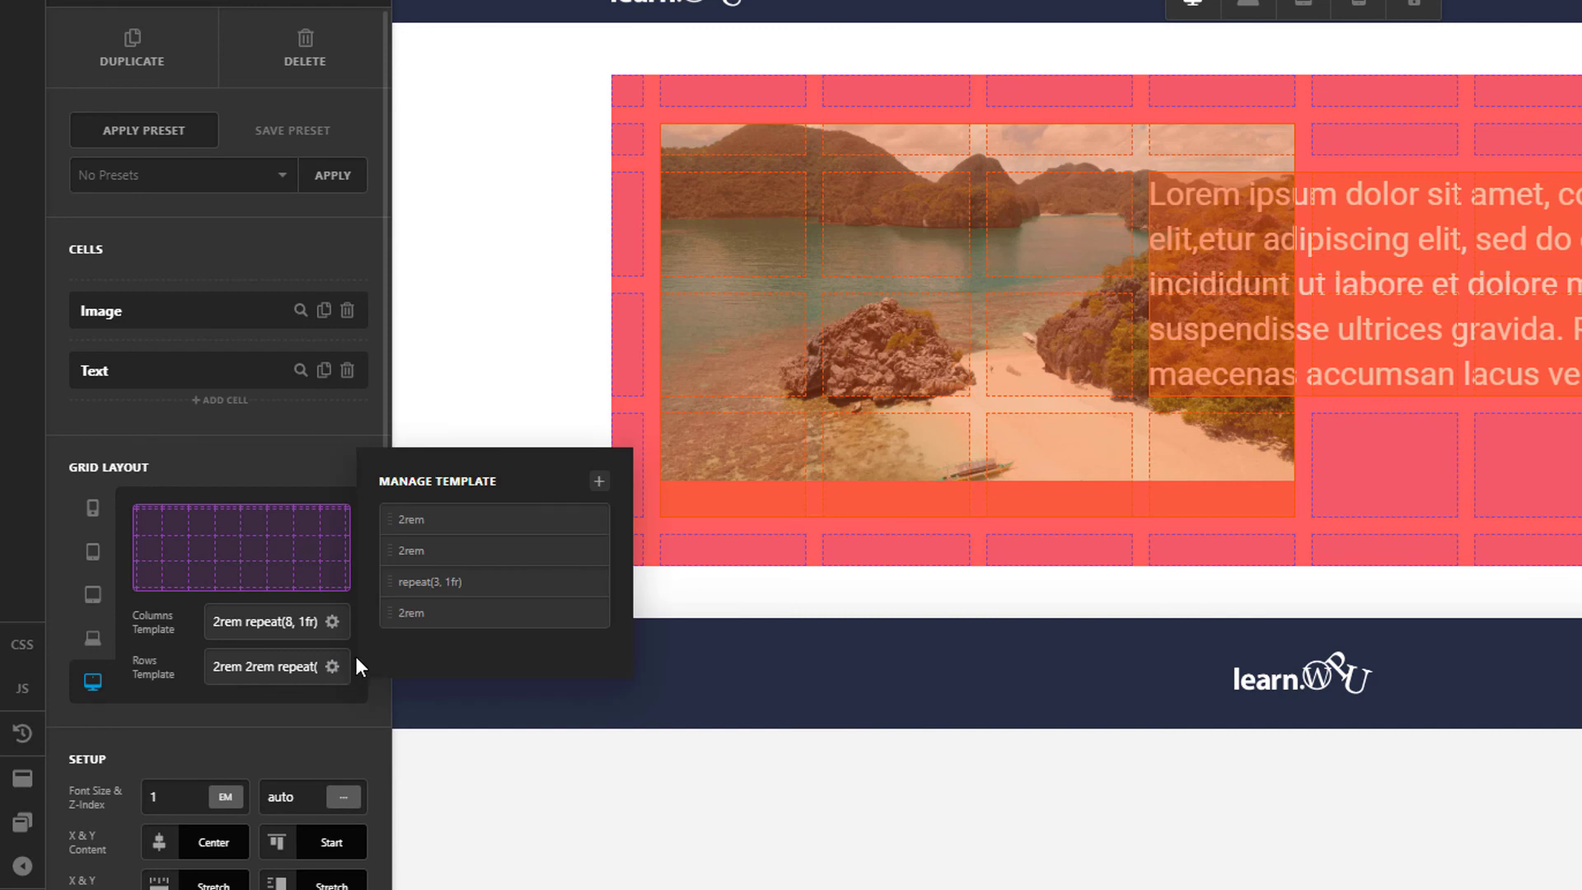
mouse_move(493, 583)
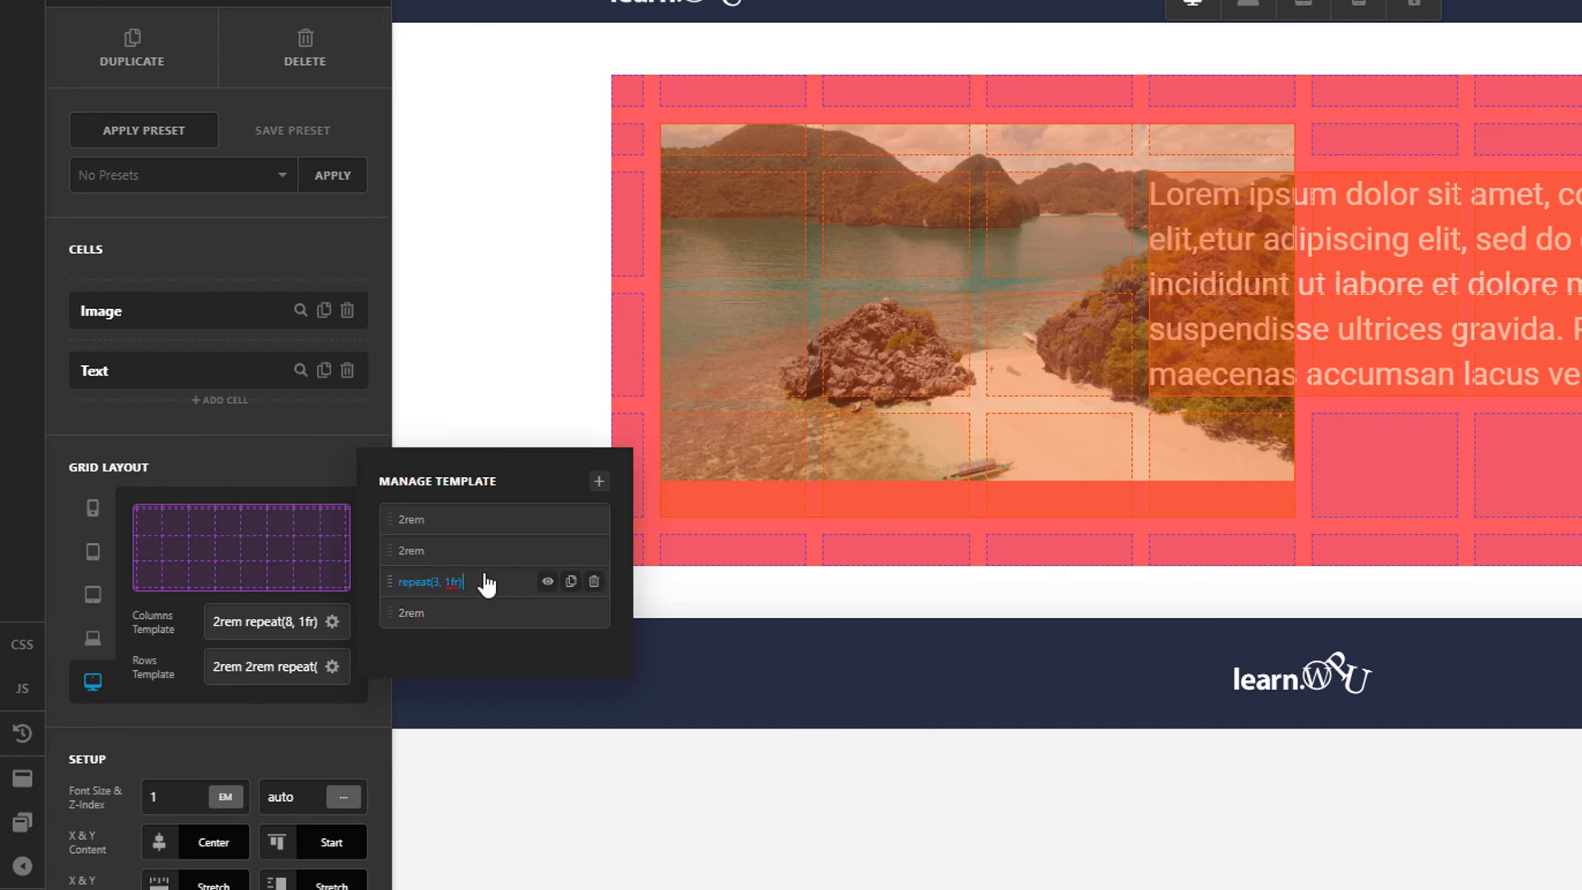
left_click_drag(464, 581, 399, 581)
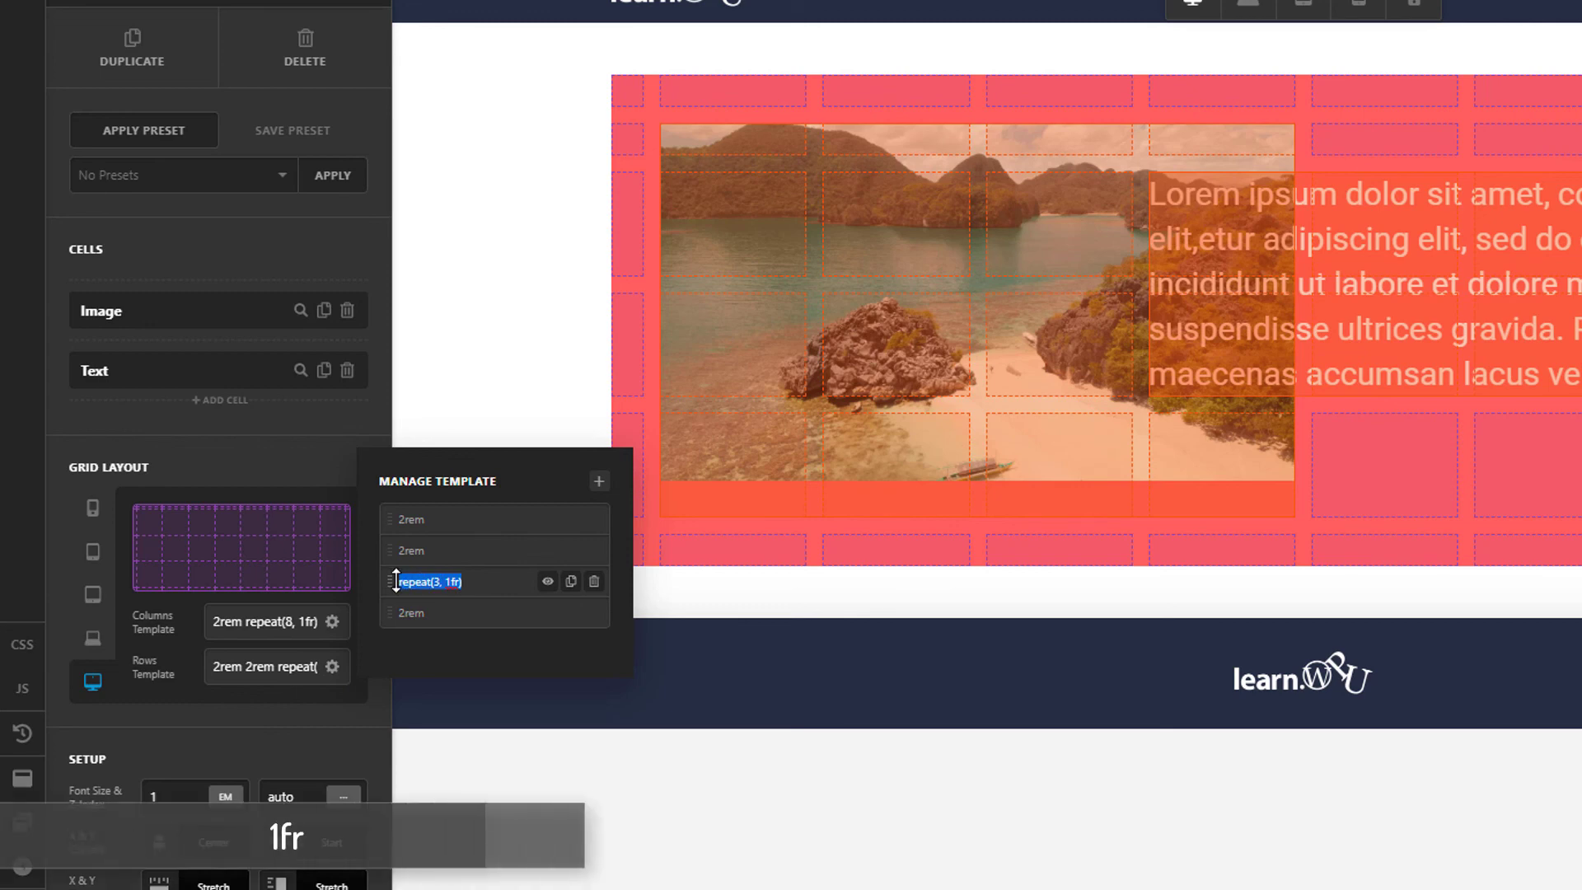
type("1fr")
left_click(363, 724)
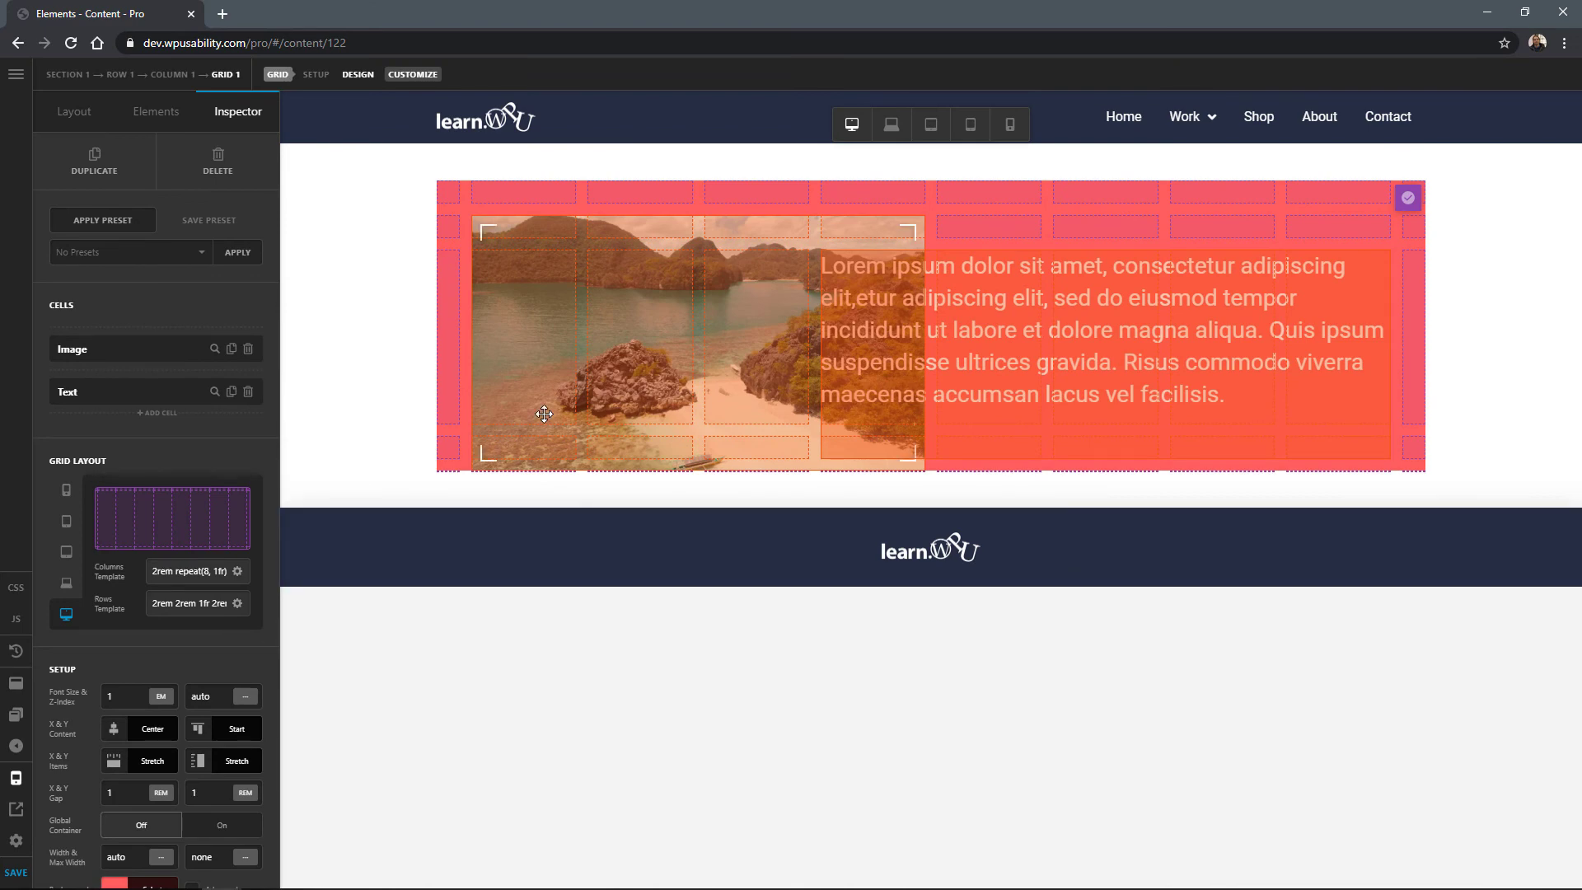
left_click(478, 456)
left_click_drag(479, 456, 484, 410)
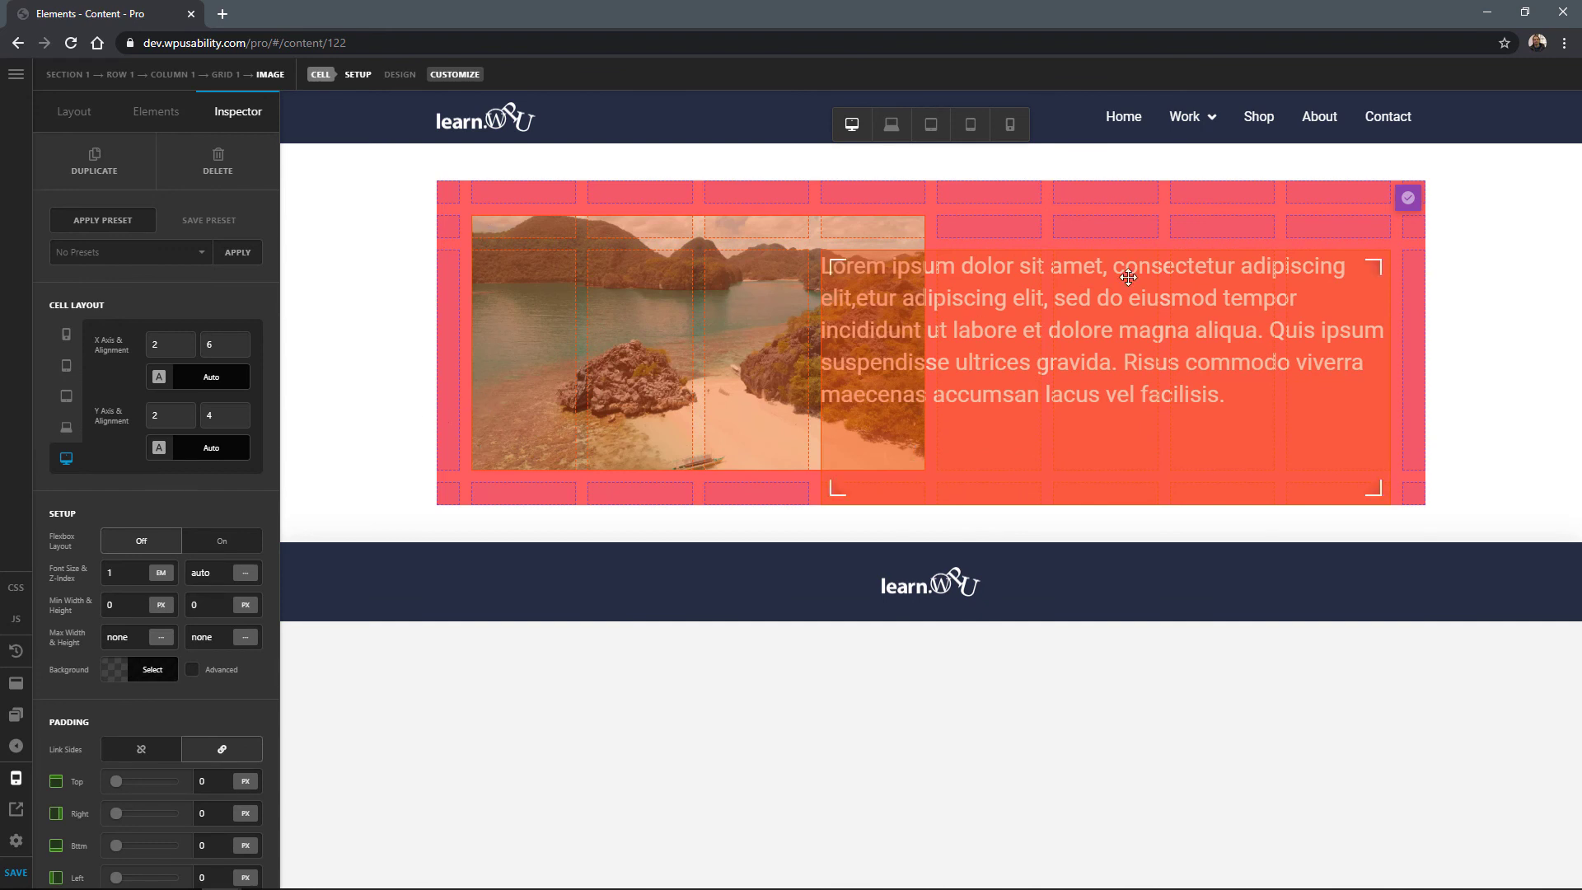
Compare the overlapping layout with and without the visual editing overlay, leave visual editing off, and select the grid
left_click(1408, 197)
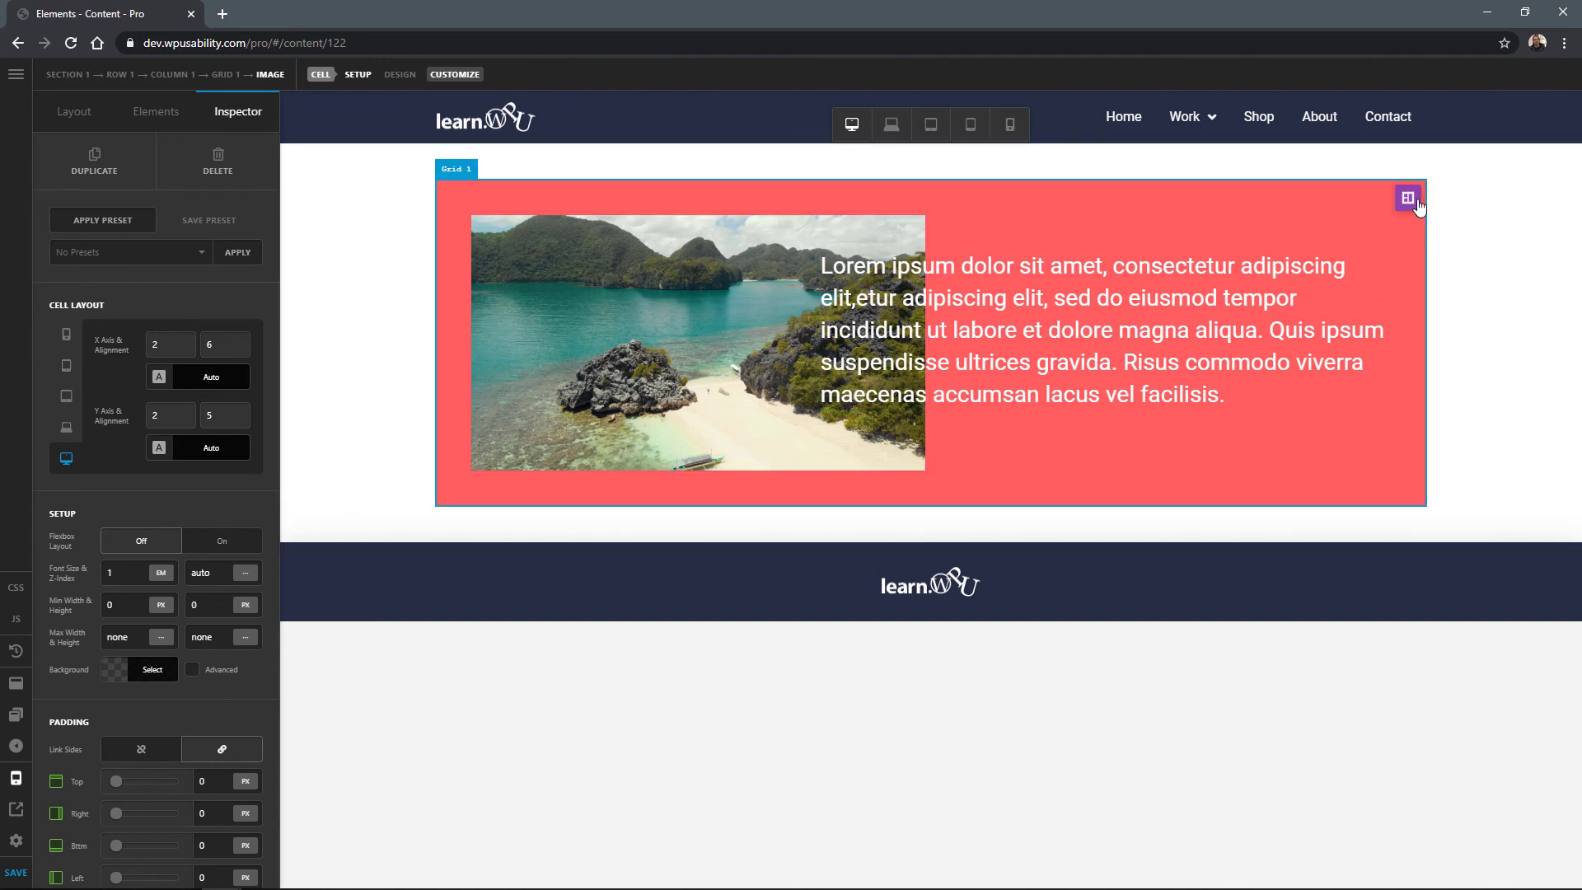
mouse_move(1283, 224)
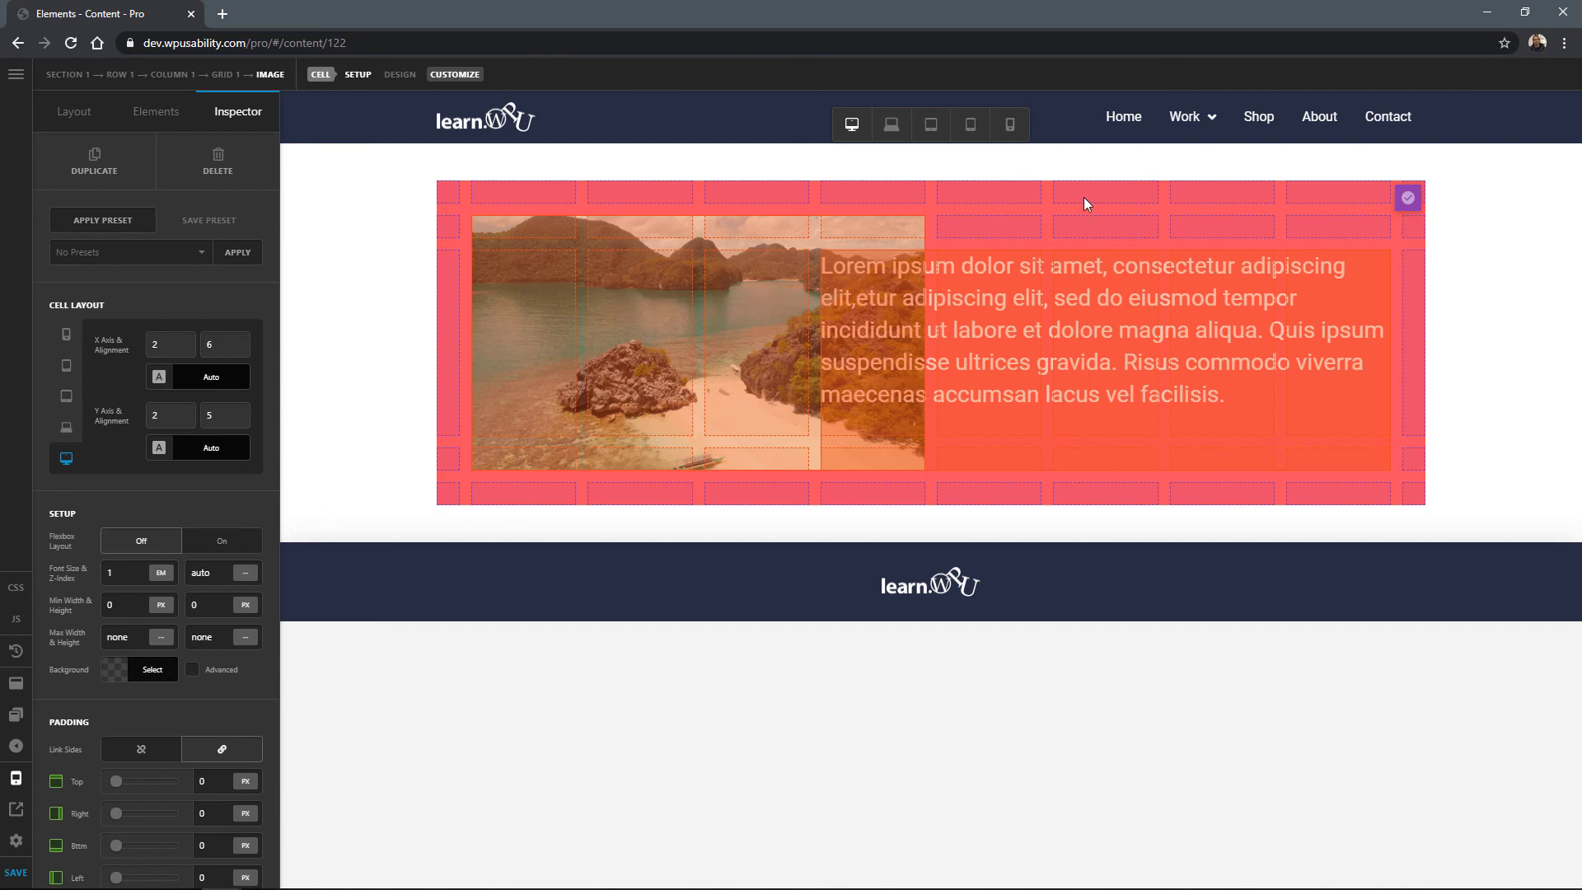
left_click(1406, 199)
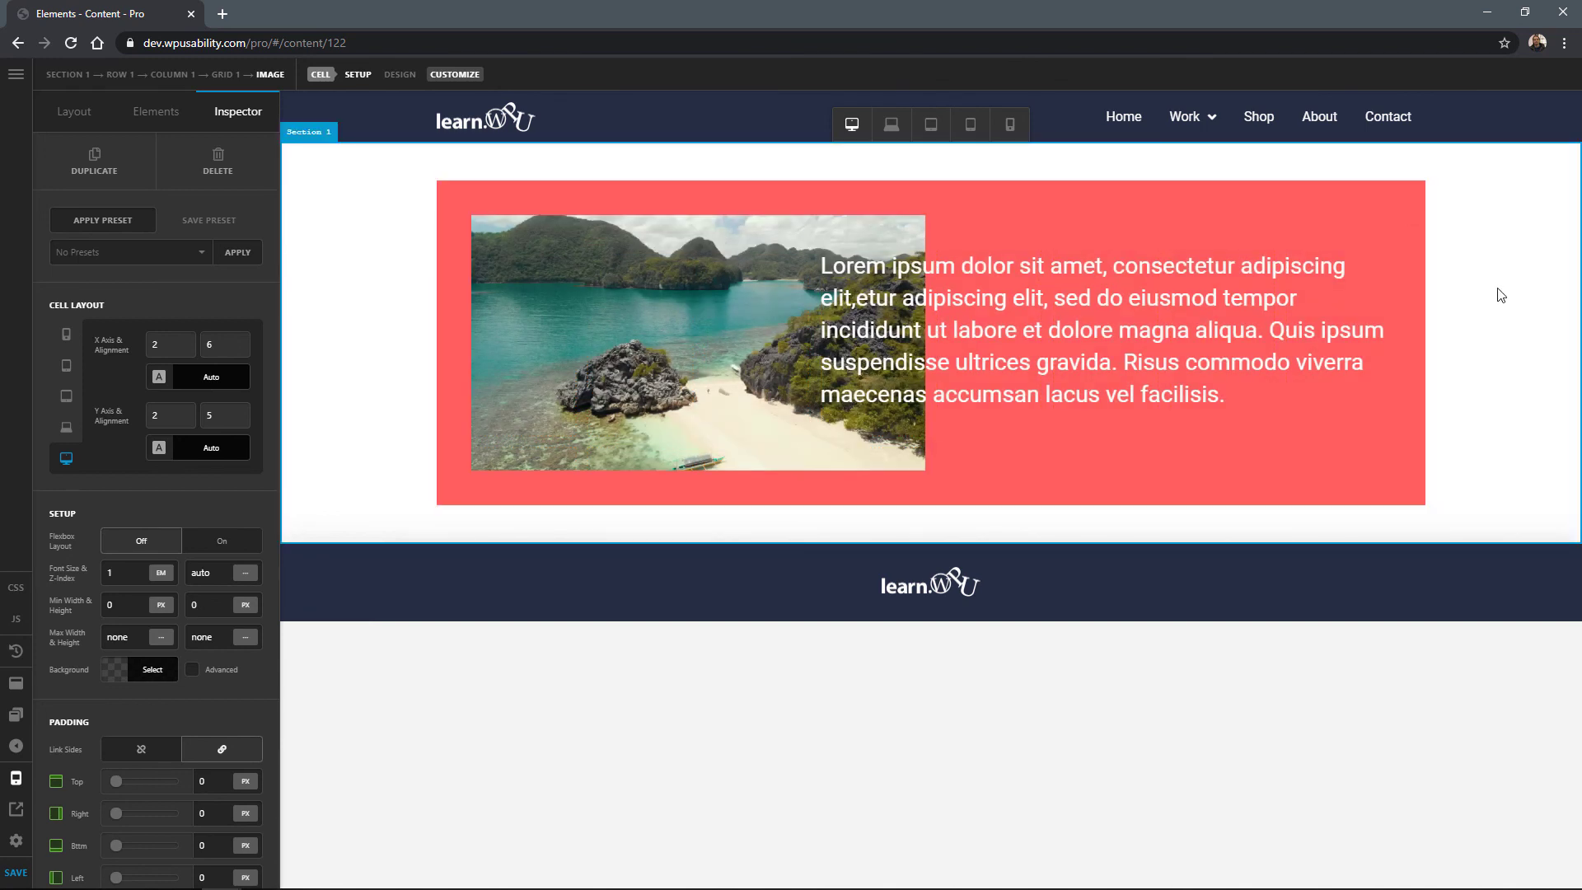
left_click(1383, 236)
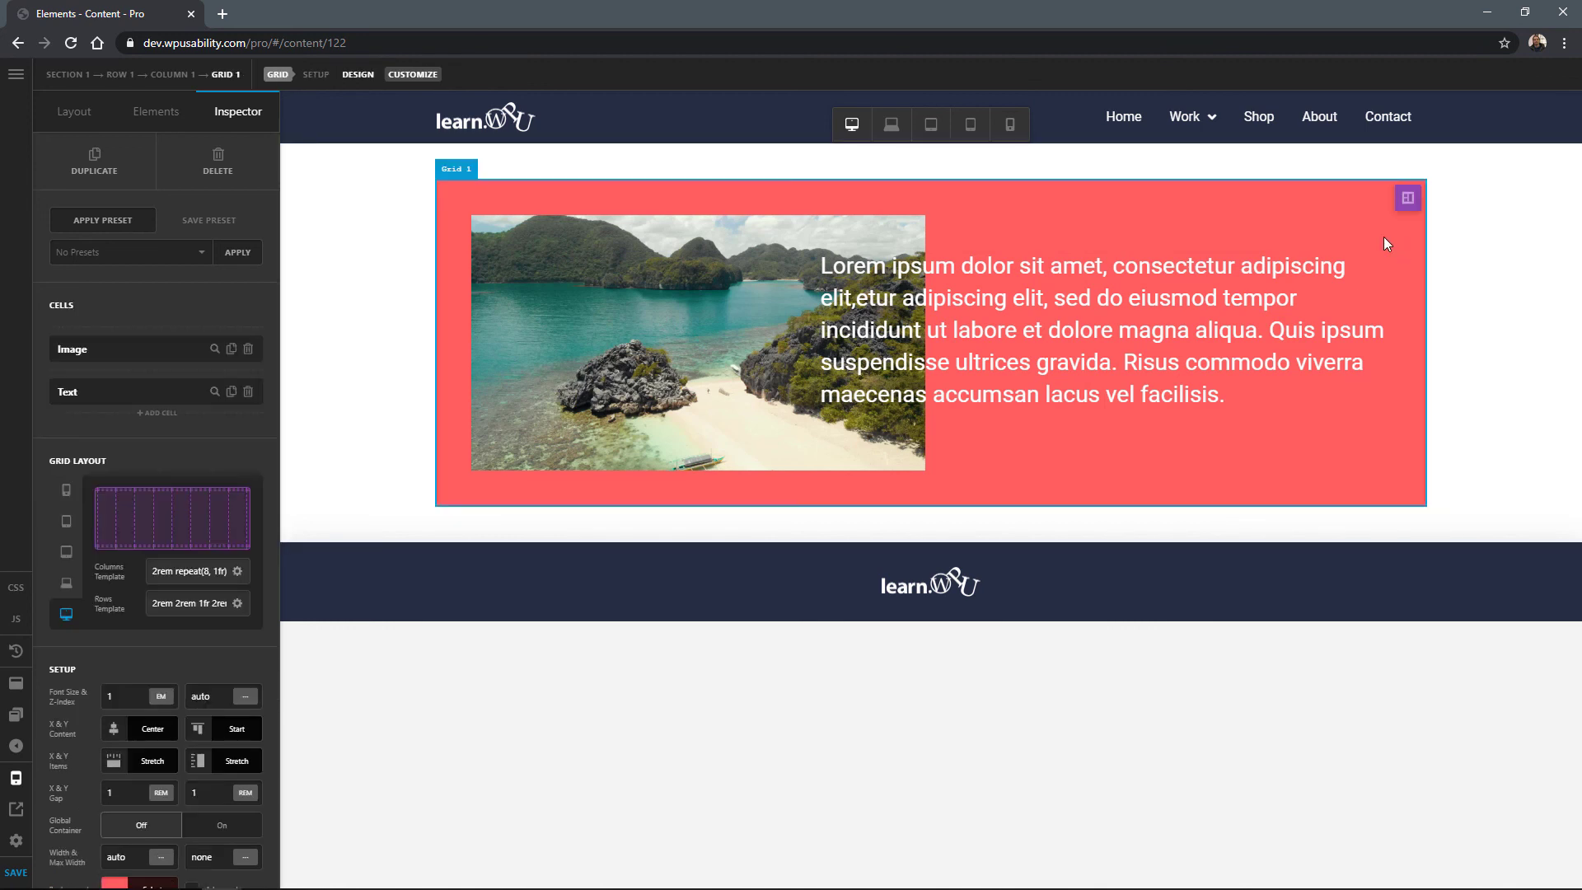